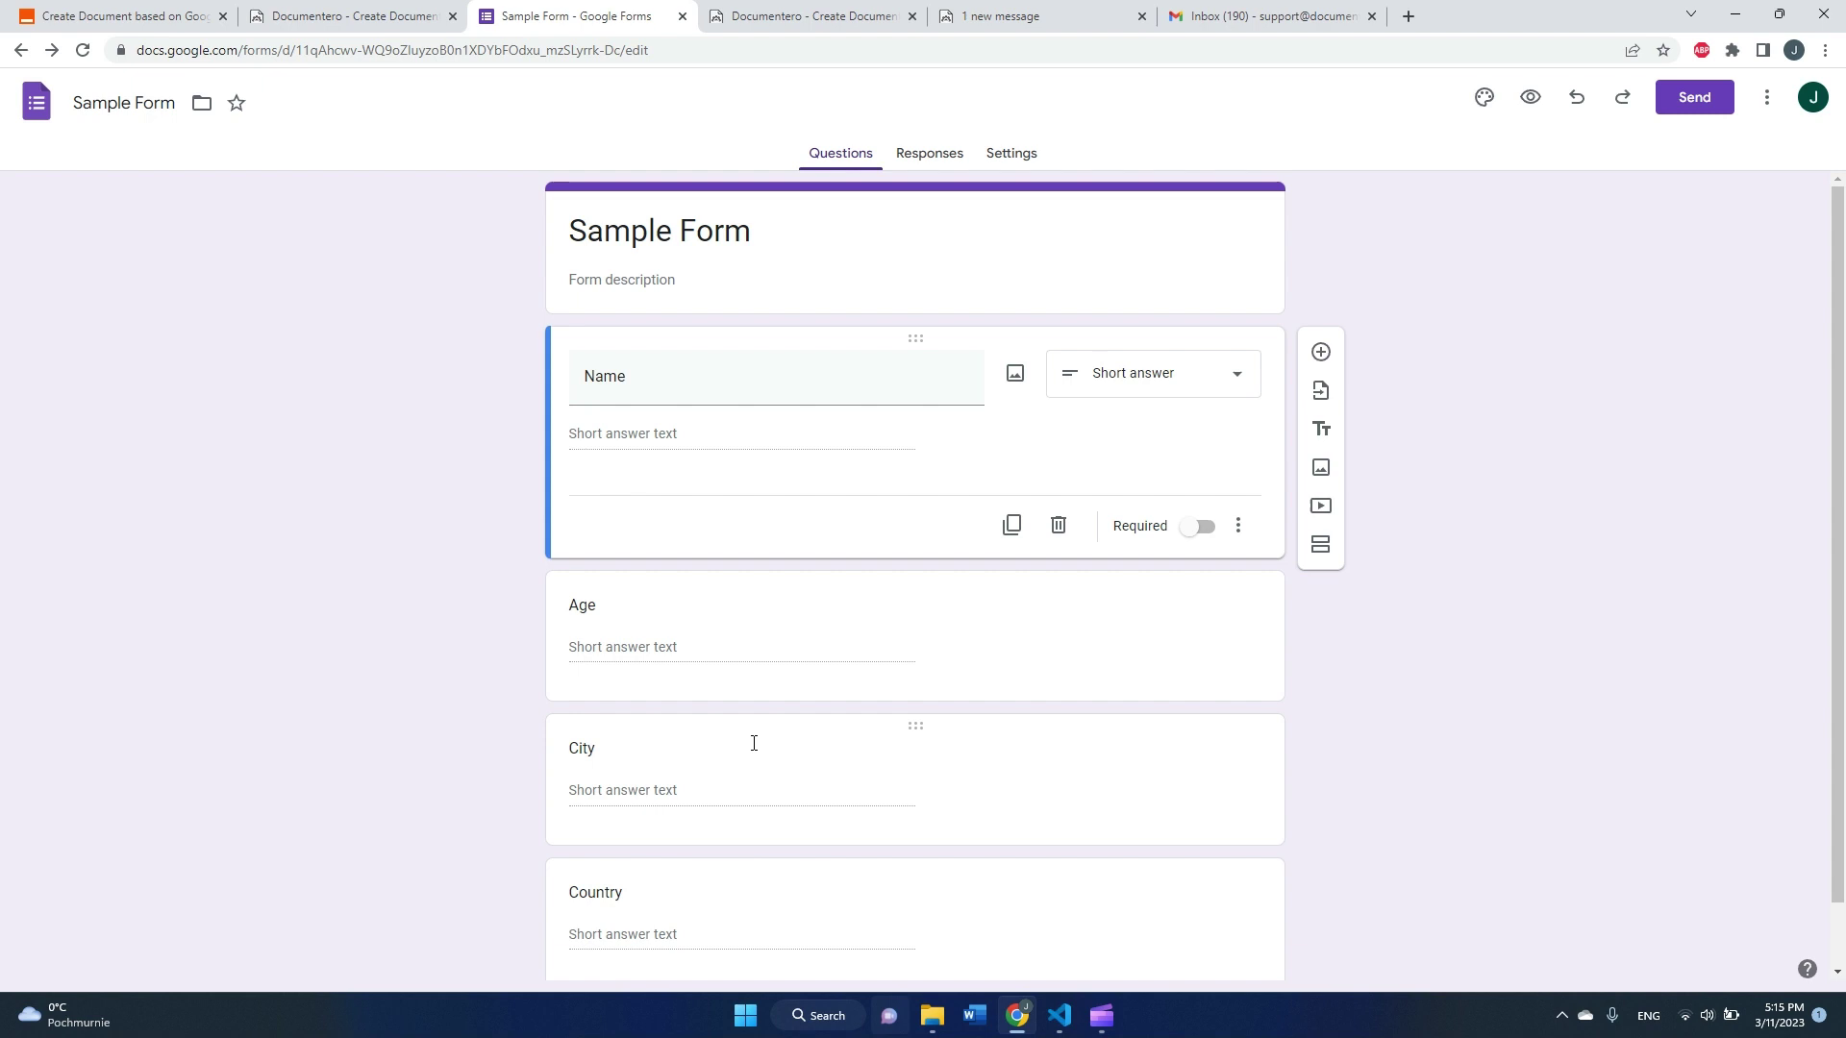
Step: Switch from the Sample Form in Google Forms back to the Zapier Zap editor
left_click(132, 19)
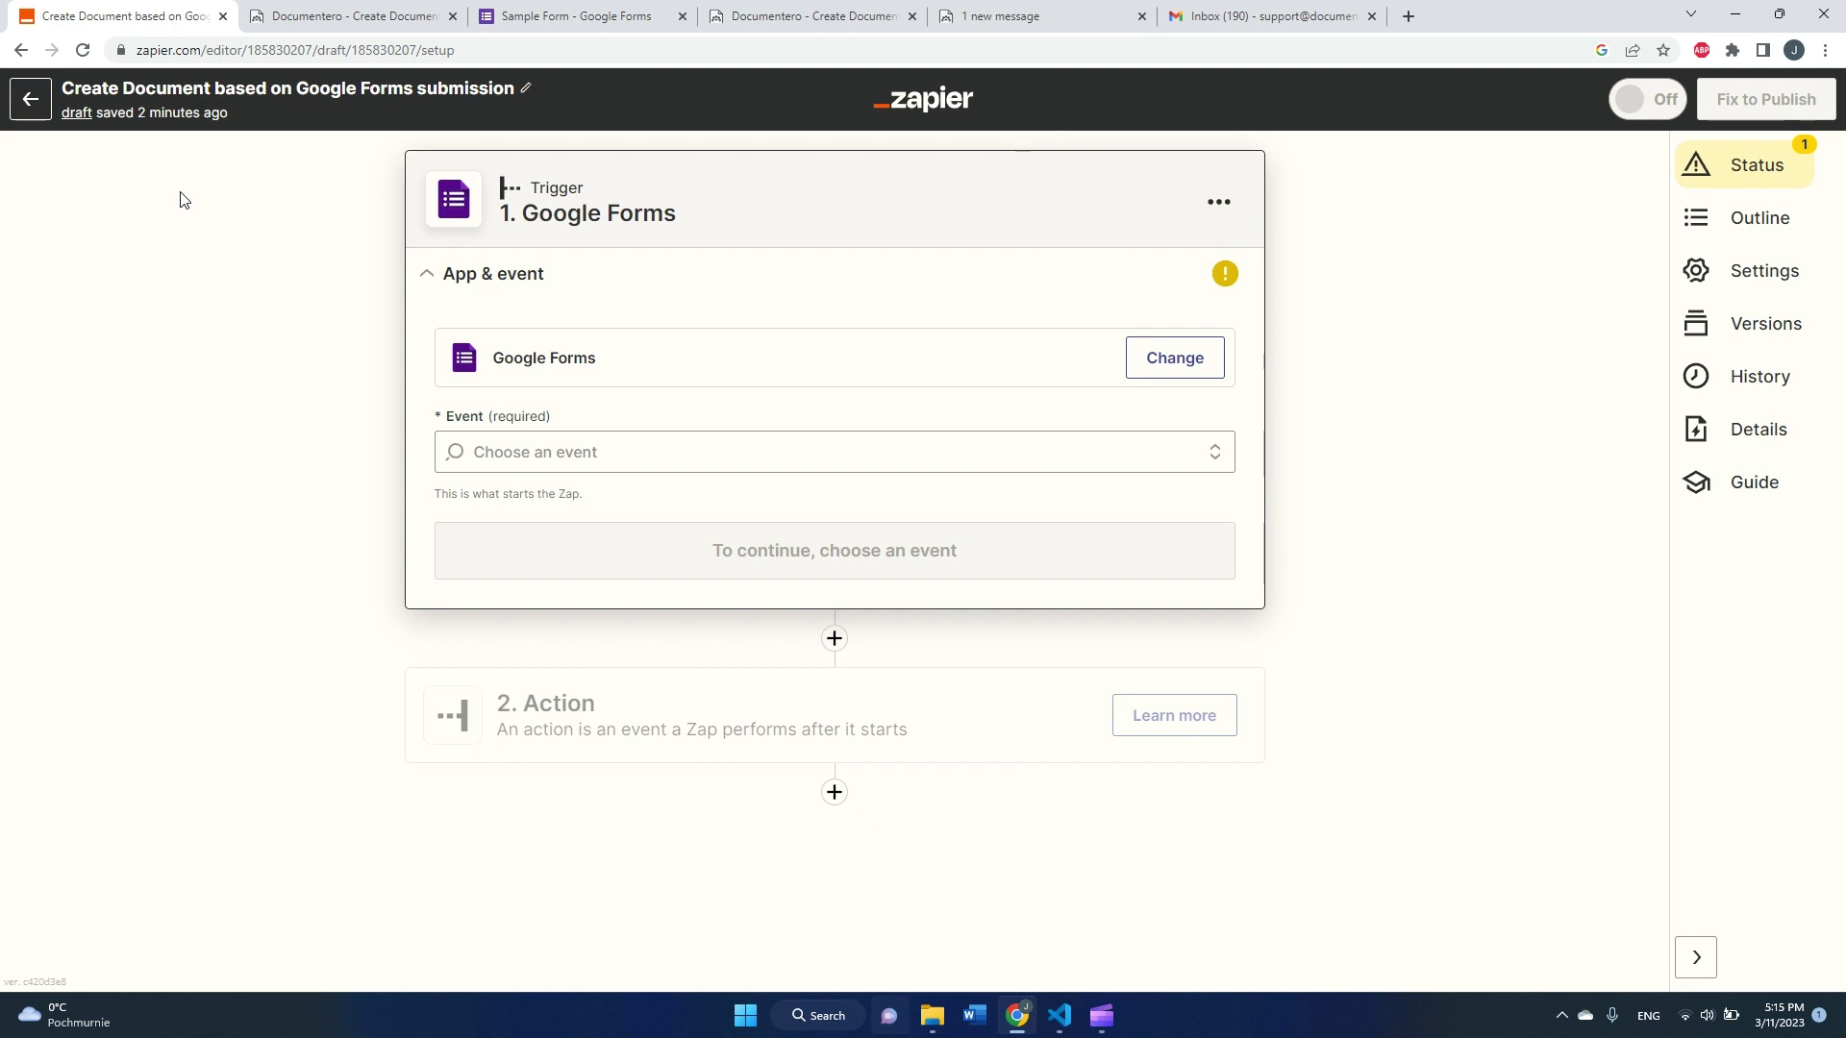
left_click(1000, 29)
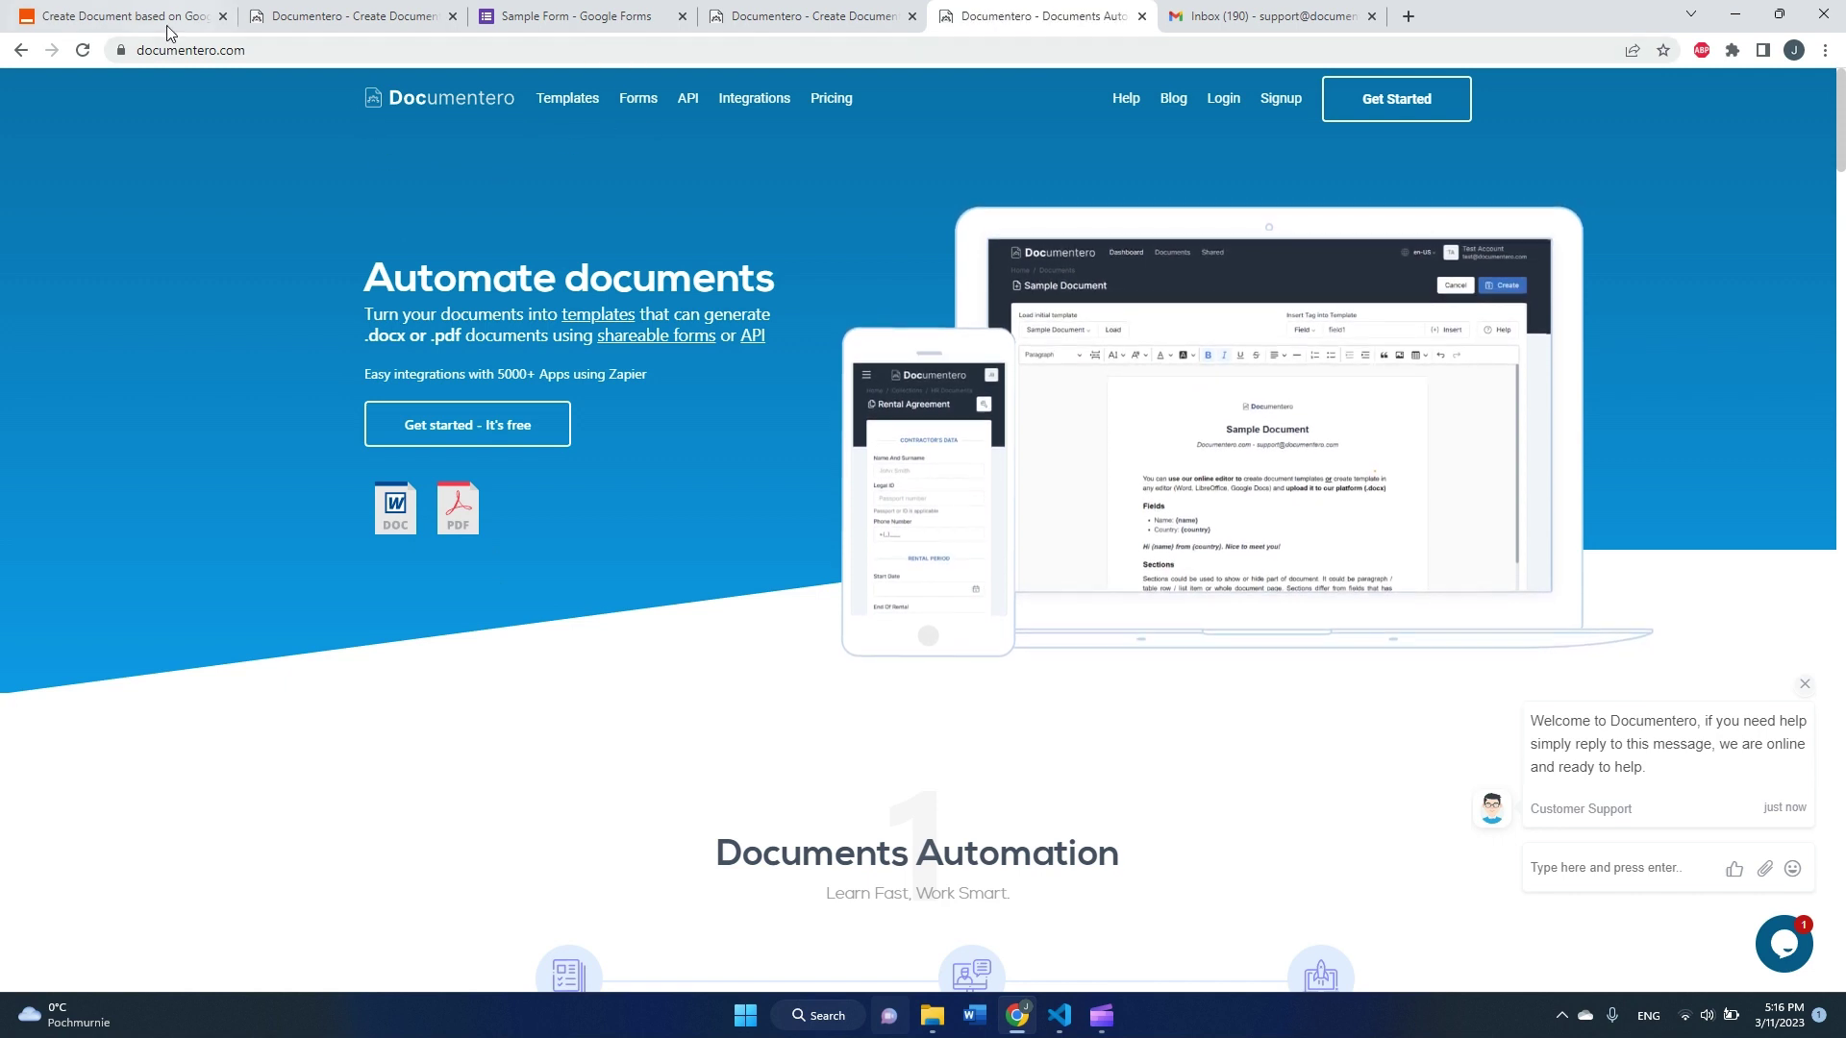
left_click(120, 16)
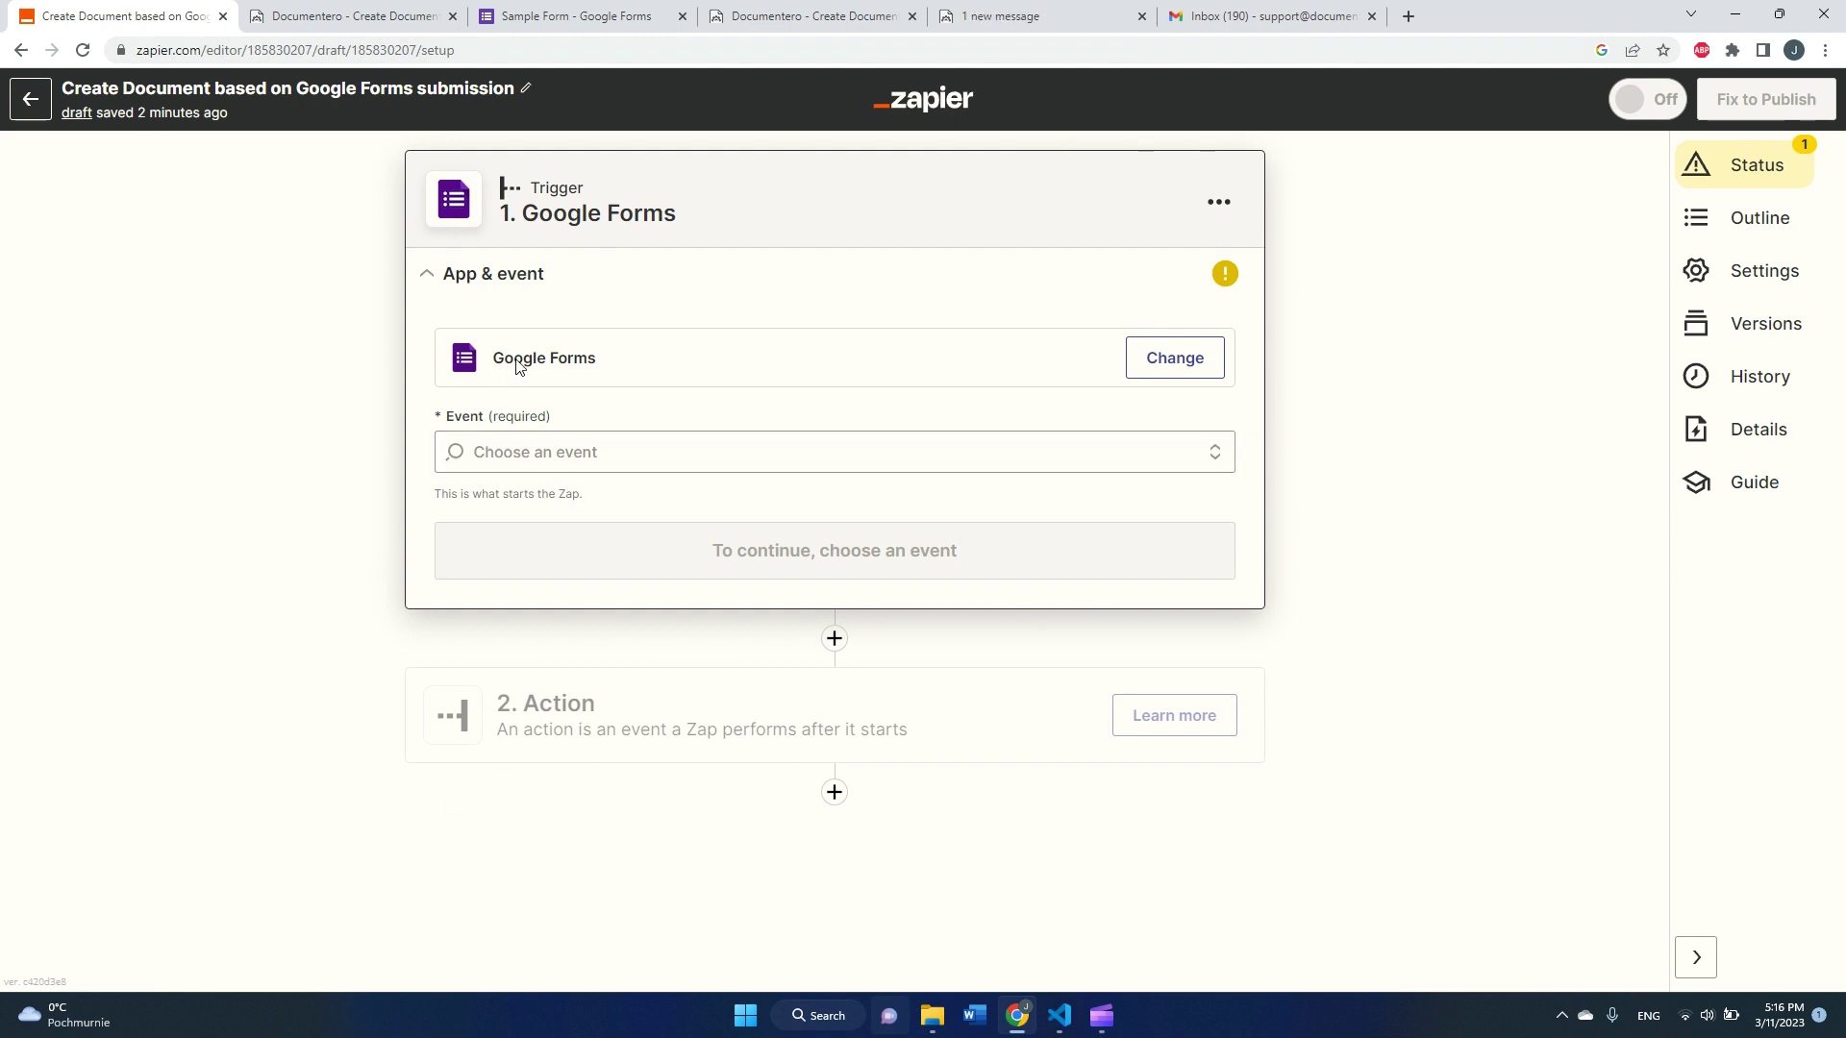
Step: Set the trigger event to New Form Response and keep the connected Google Forms account
left_click(517, 457)
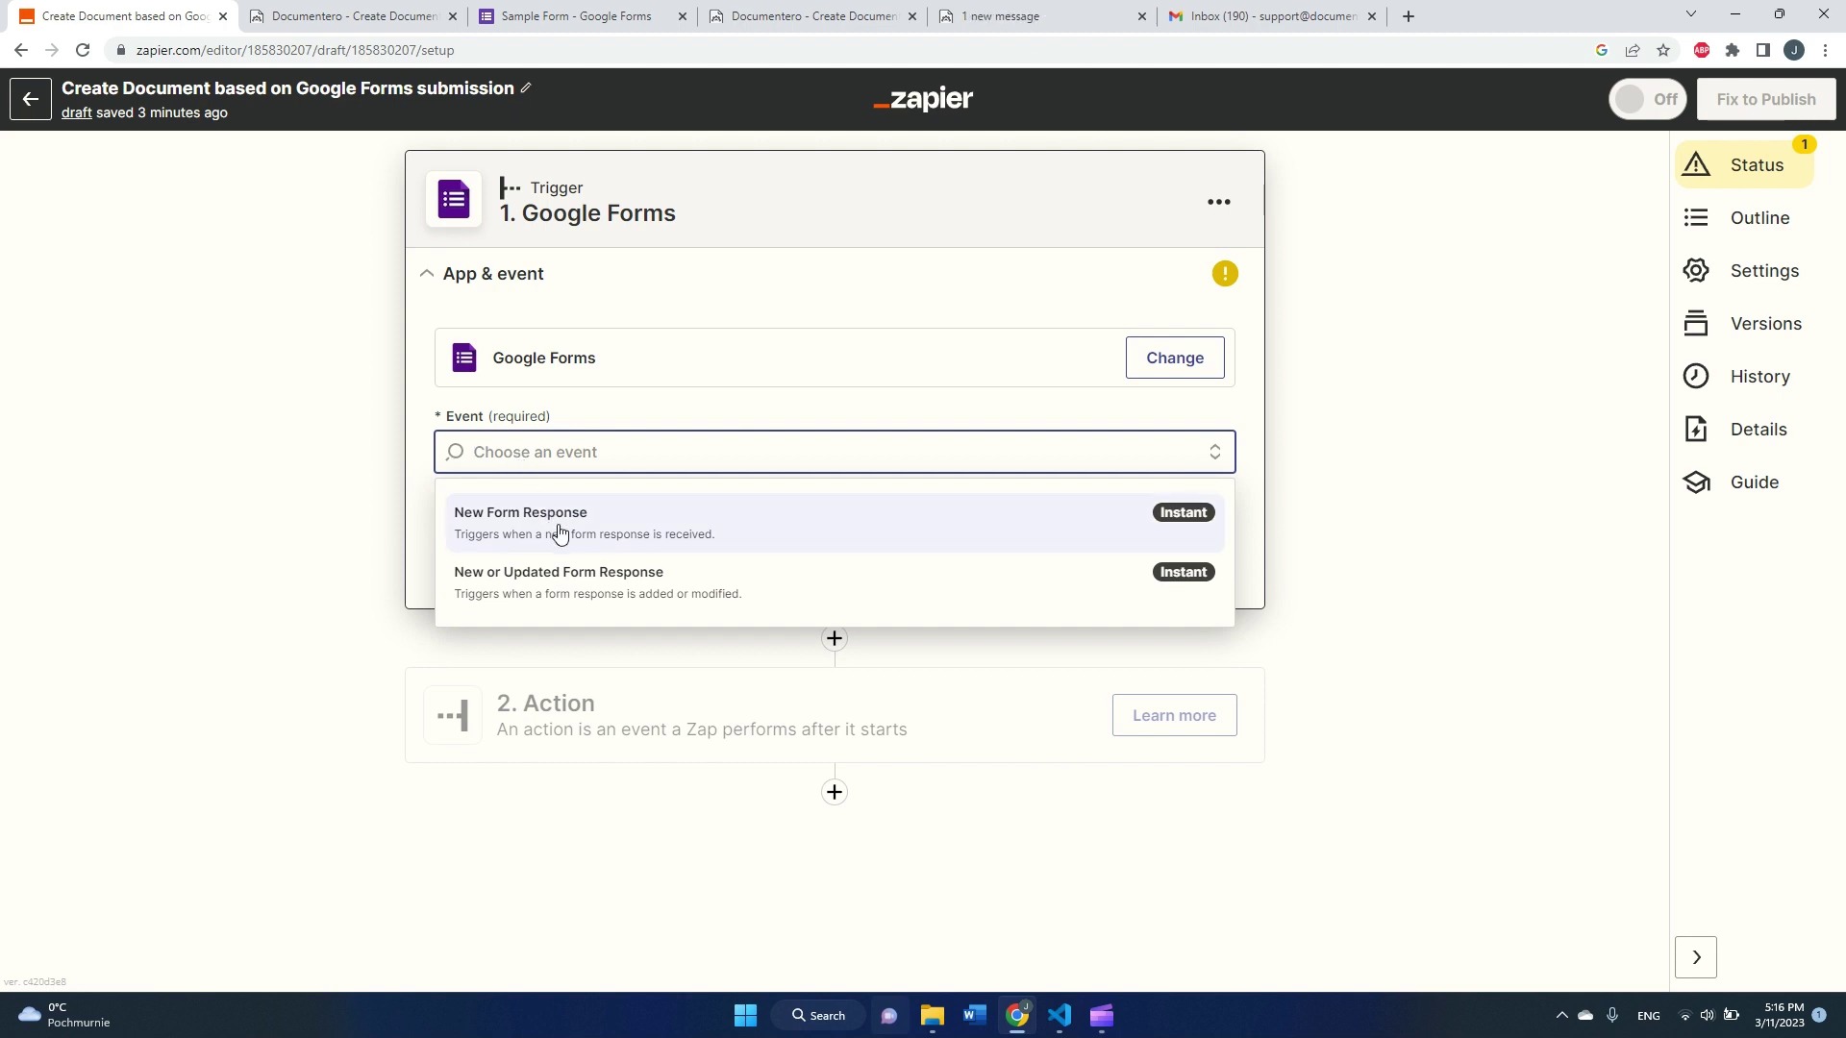
left_click(563, 536)
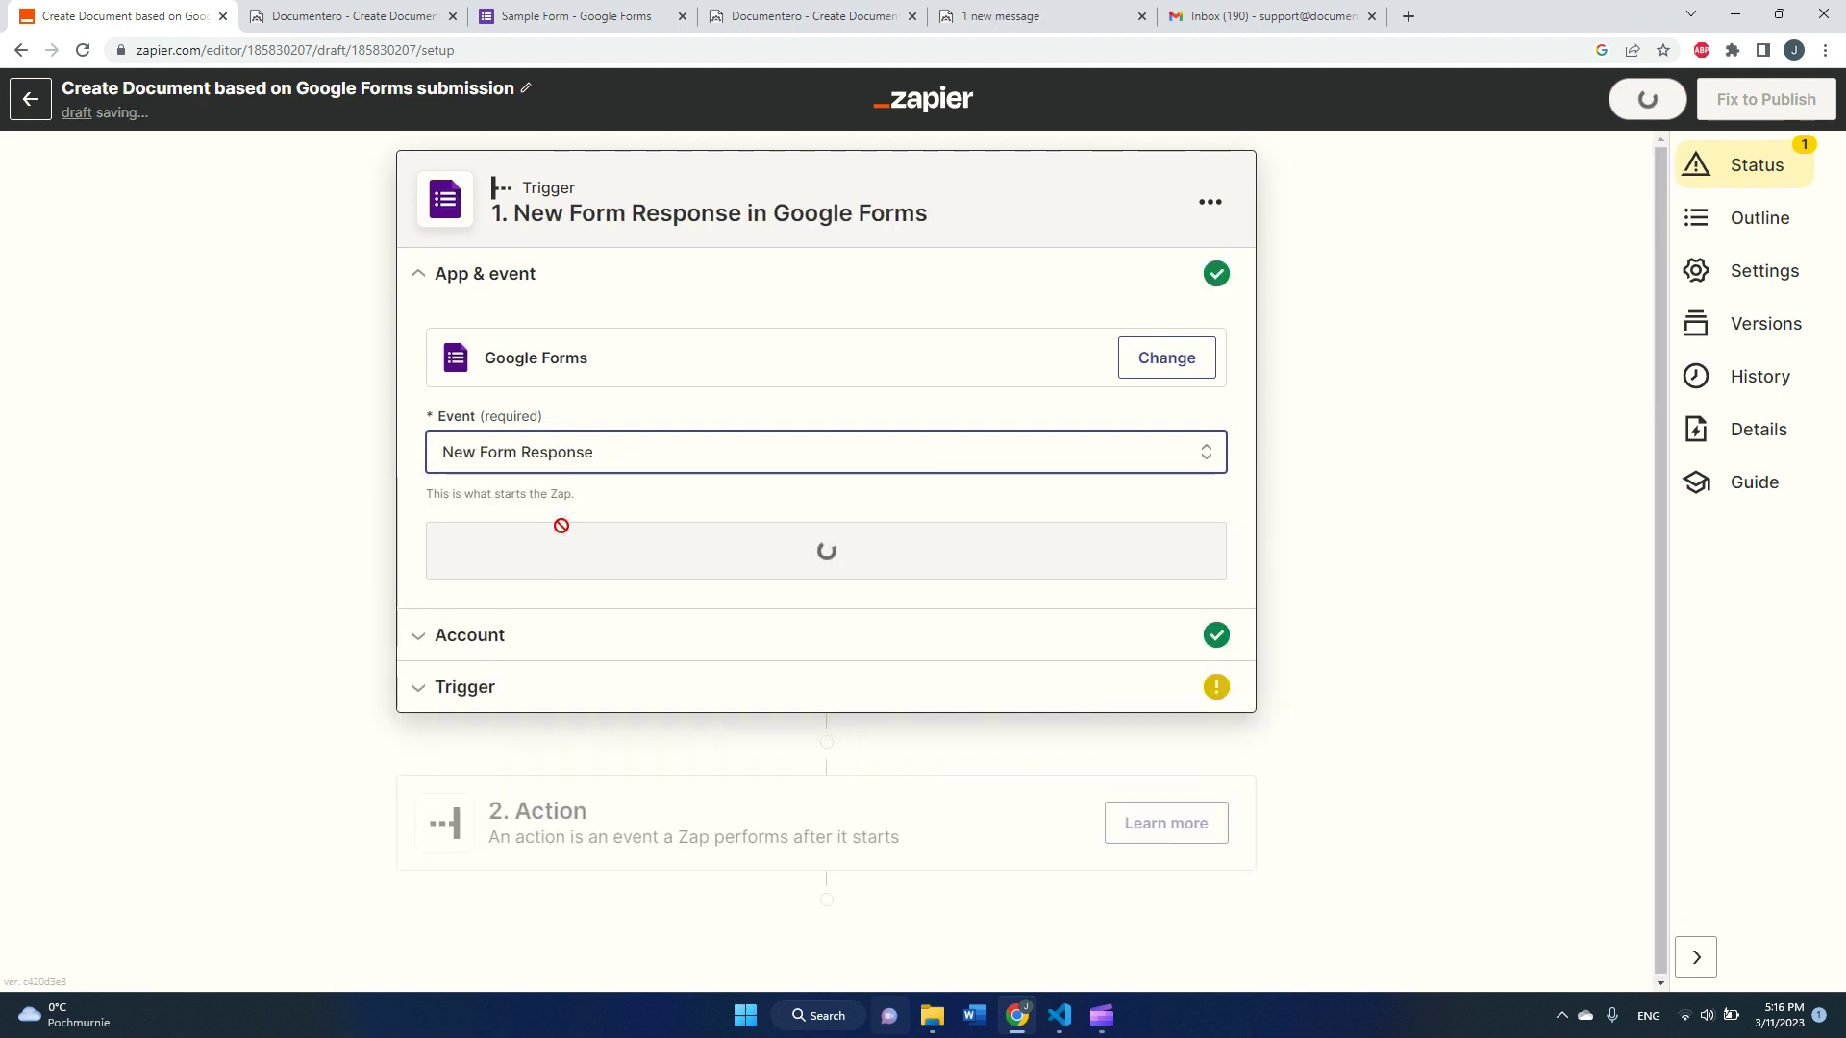
left_click(570, 546)
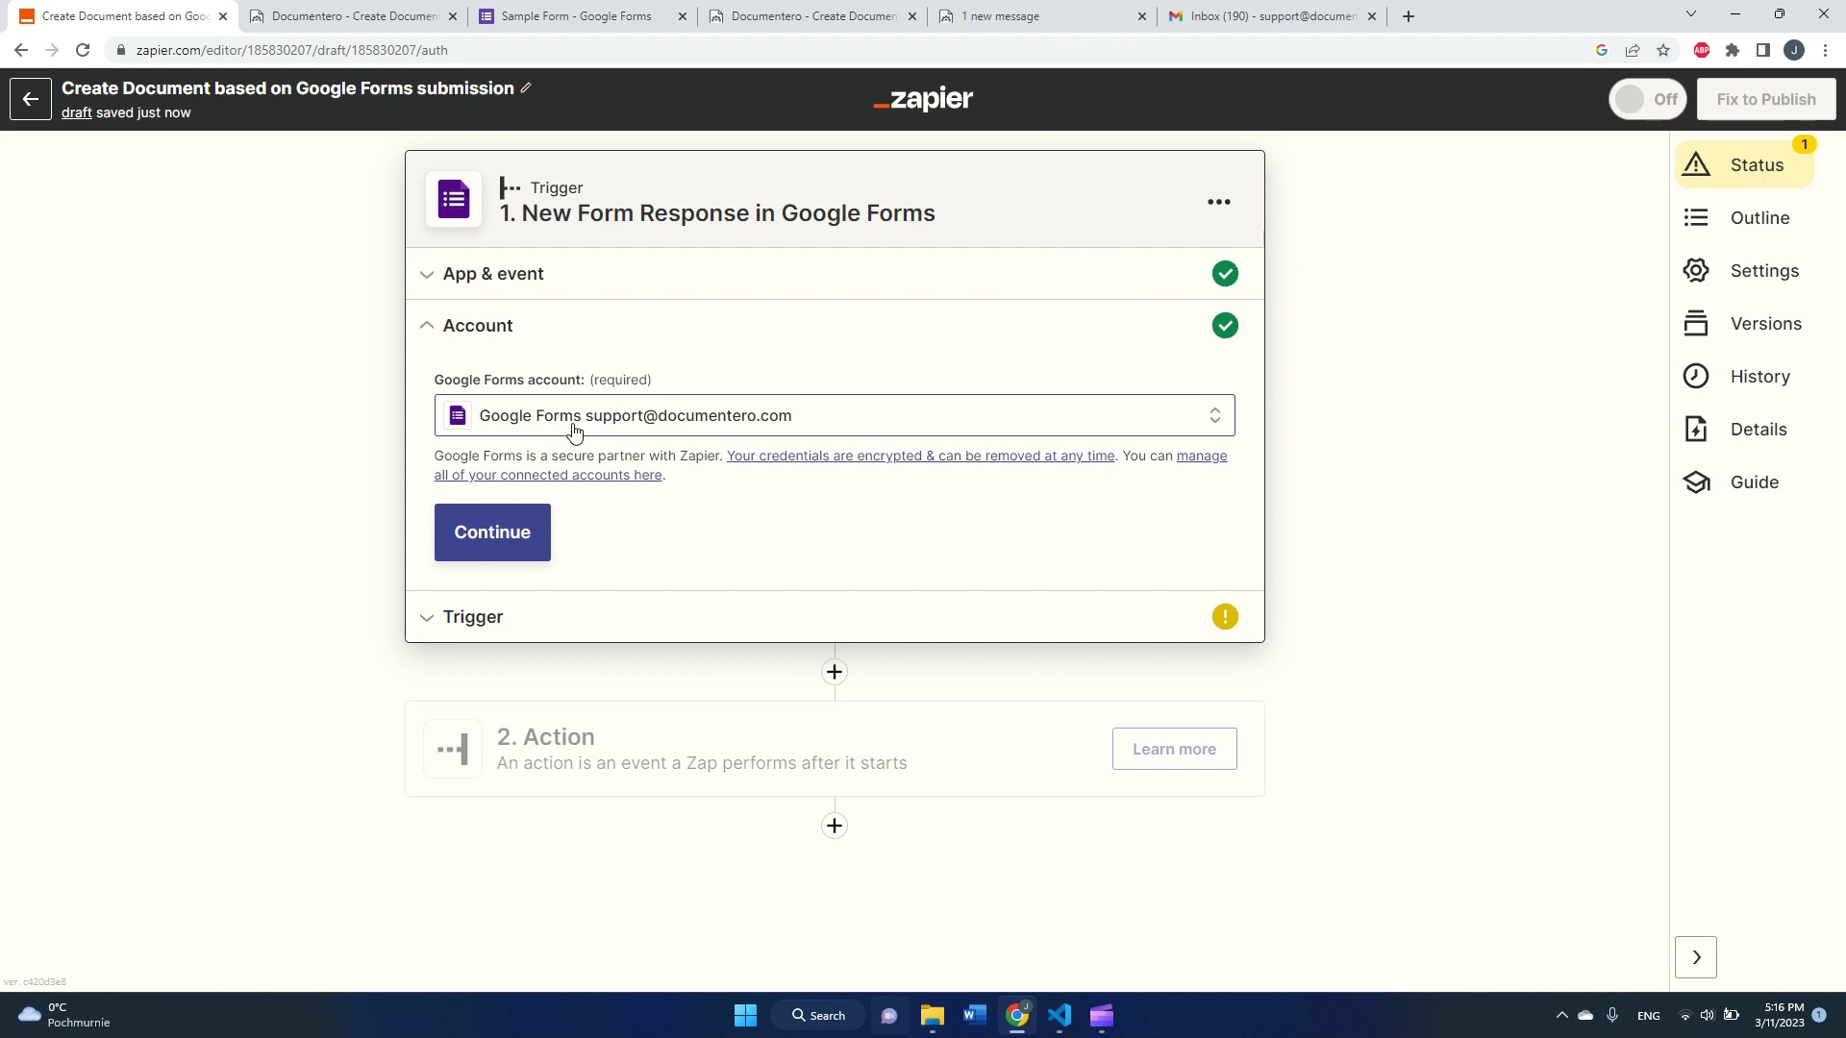
left_click(488, 541)
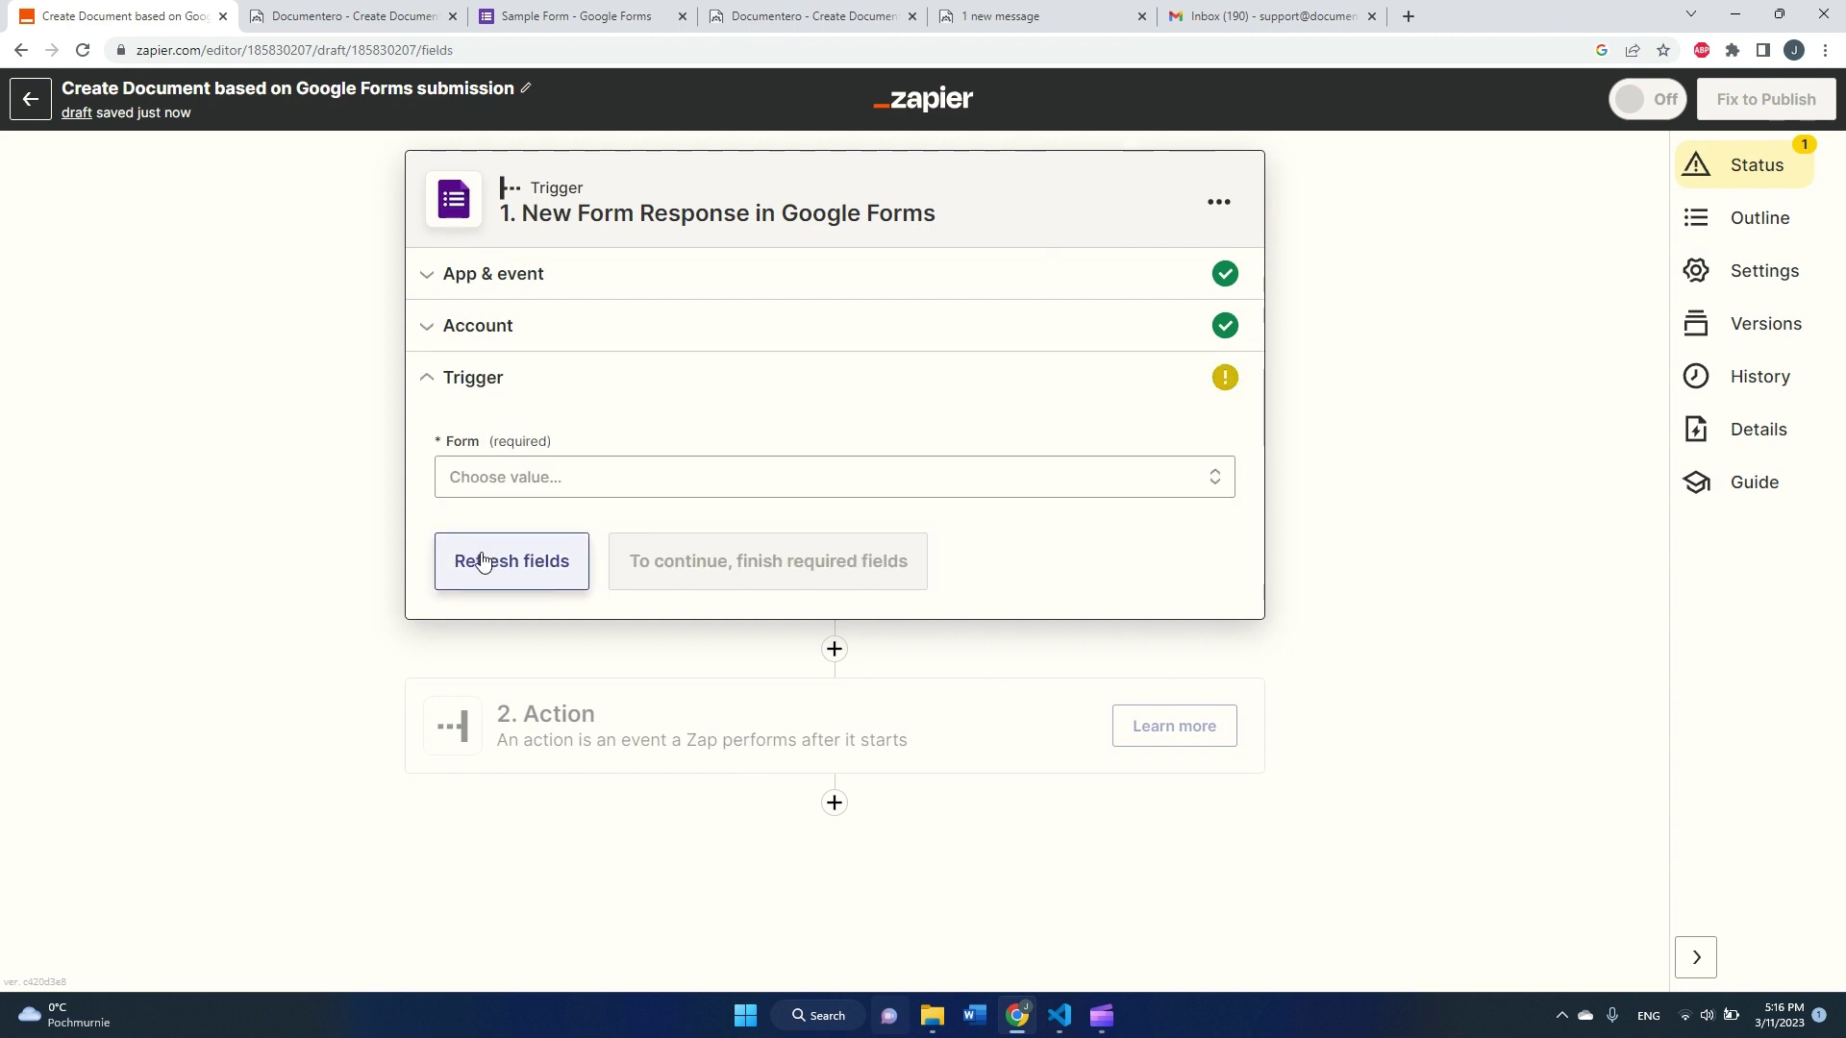
Step: Watch Sample Form for new responses and test the trigger to fetch a sample response
left_click(498, 490)
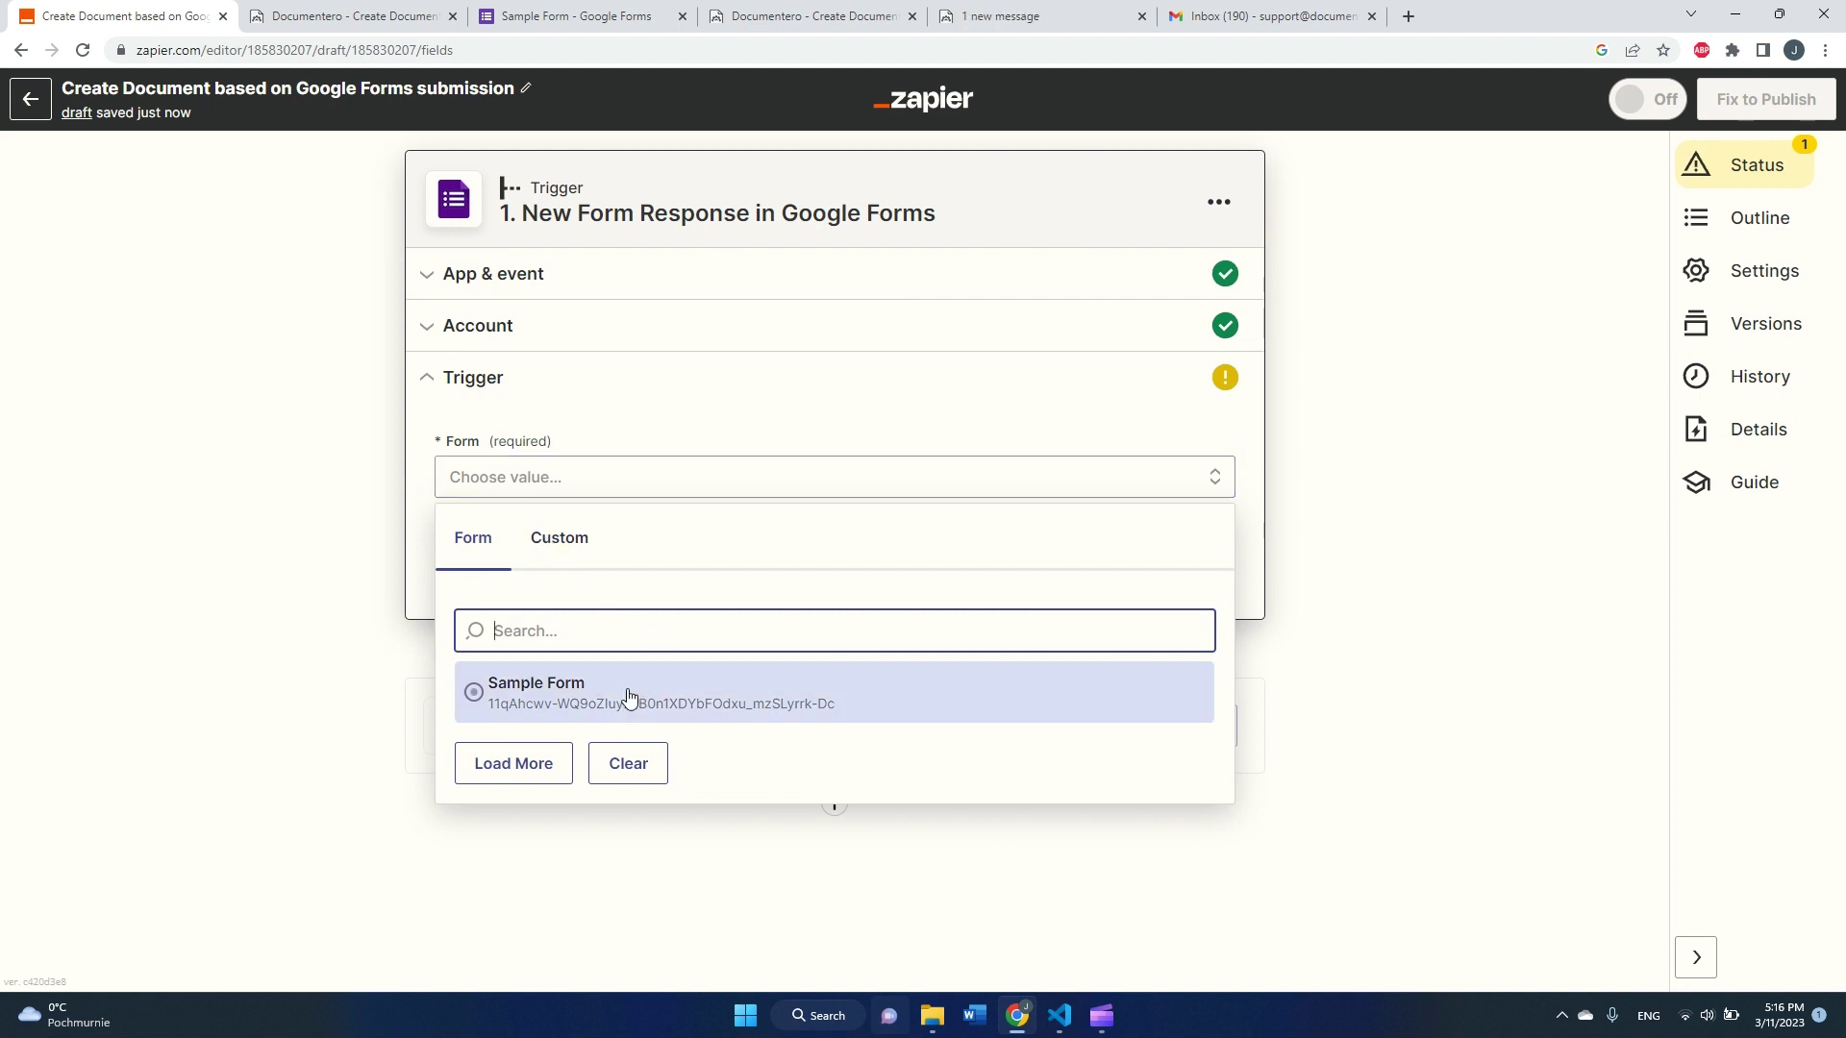
left_click(560, 697)
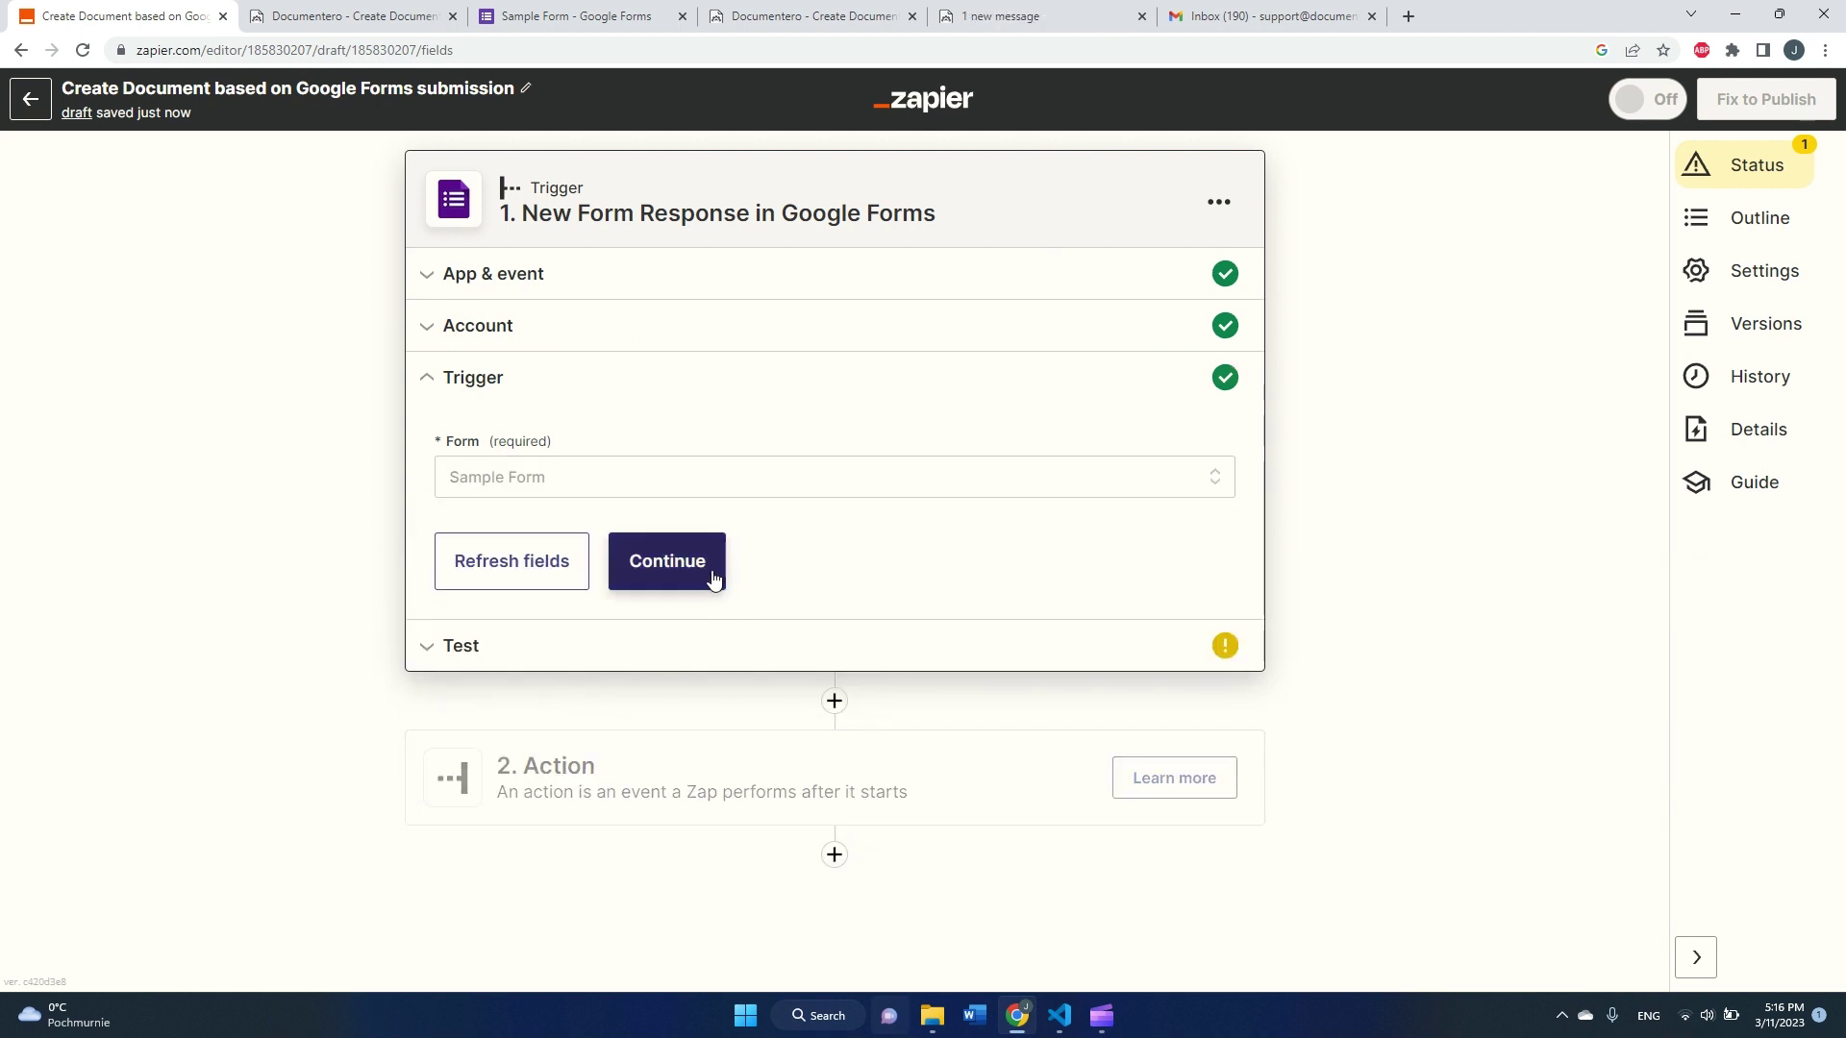
left_click(712, 578)
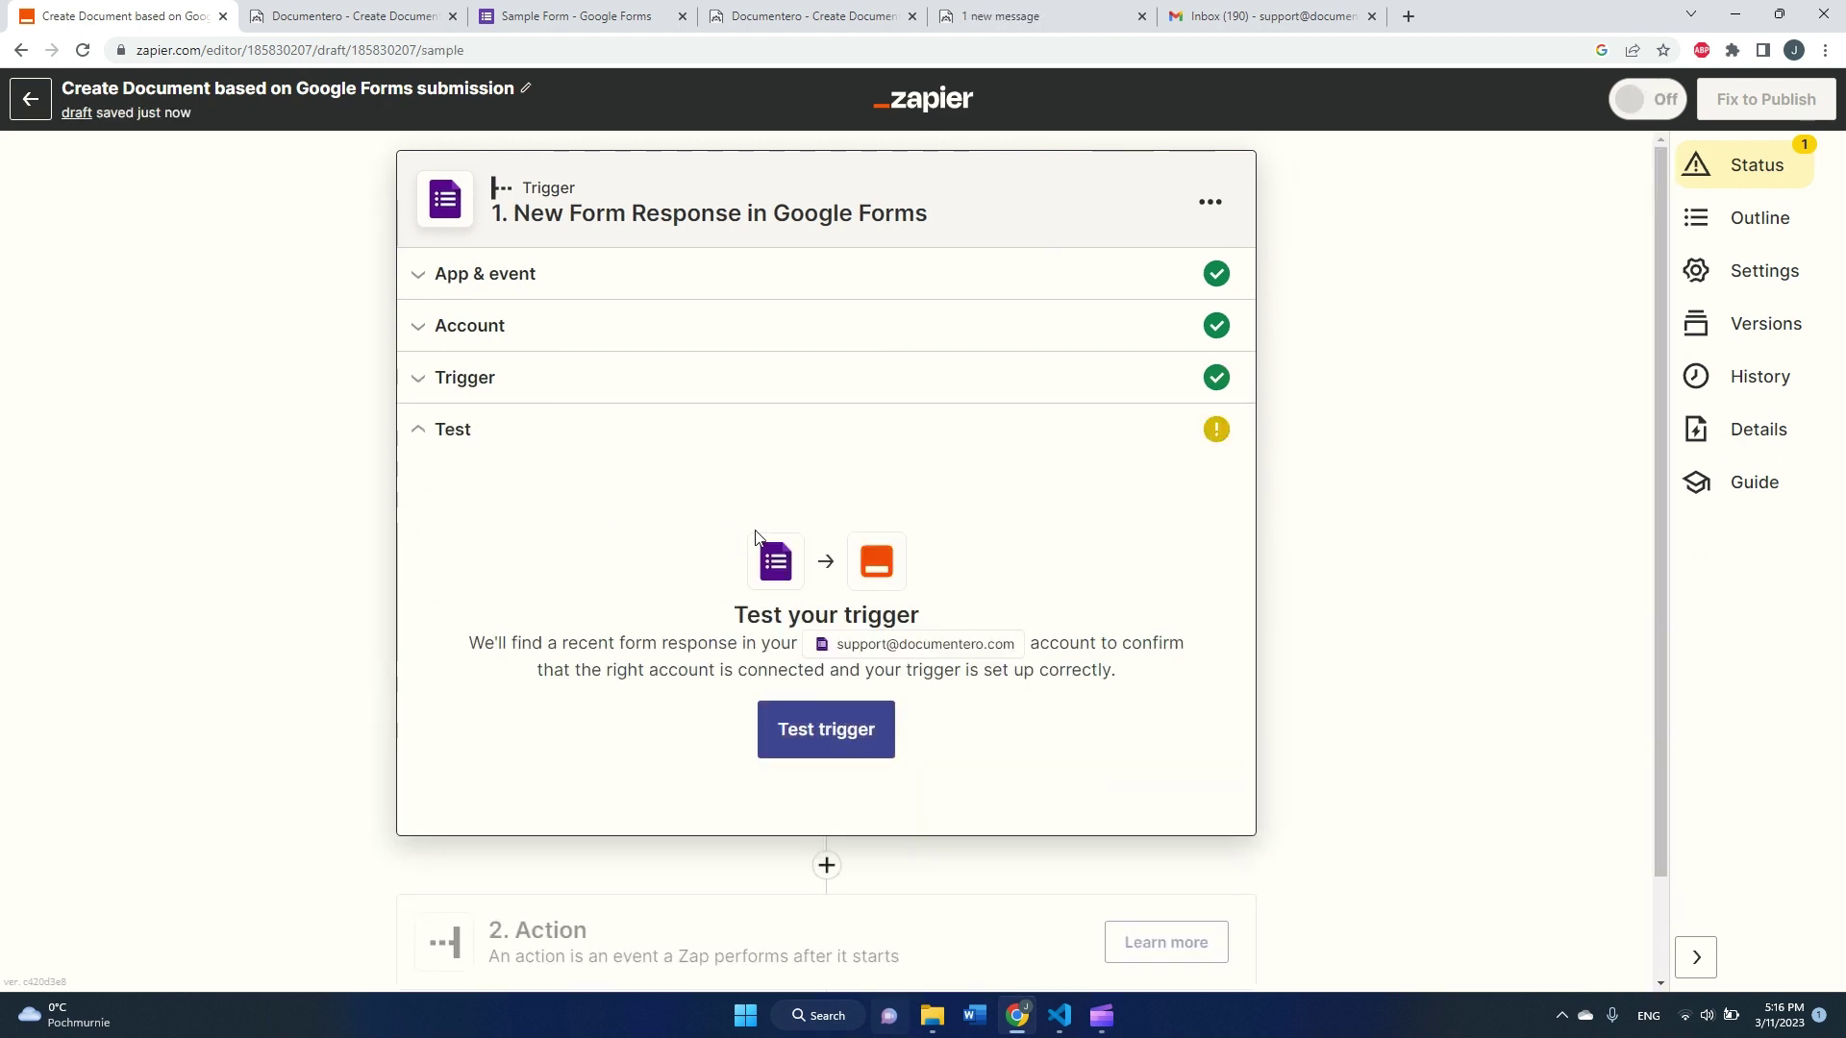
left_click(839, 737)
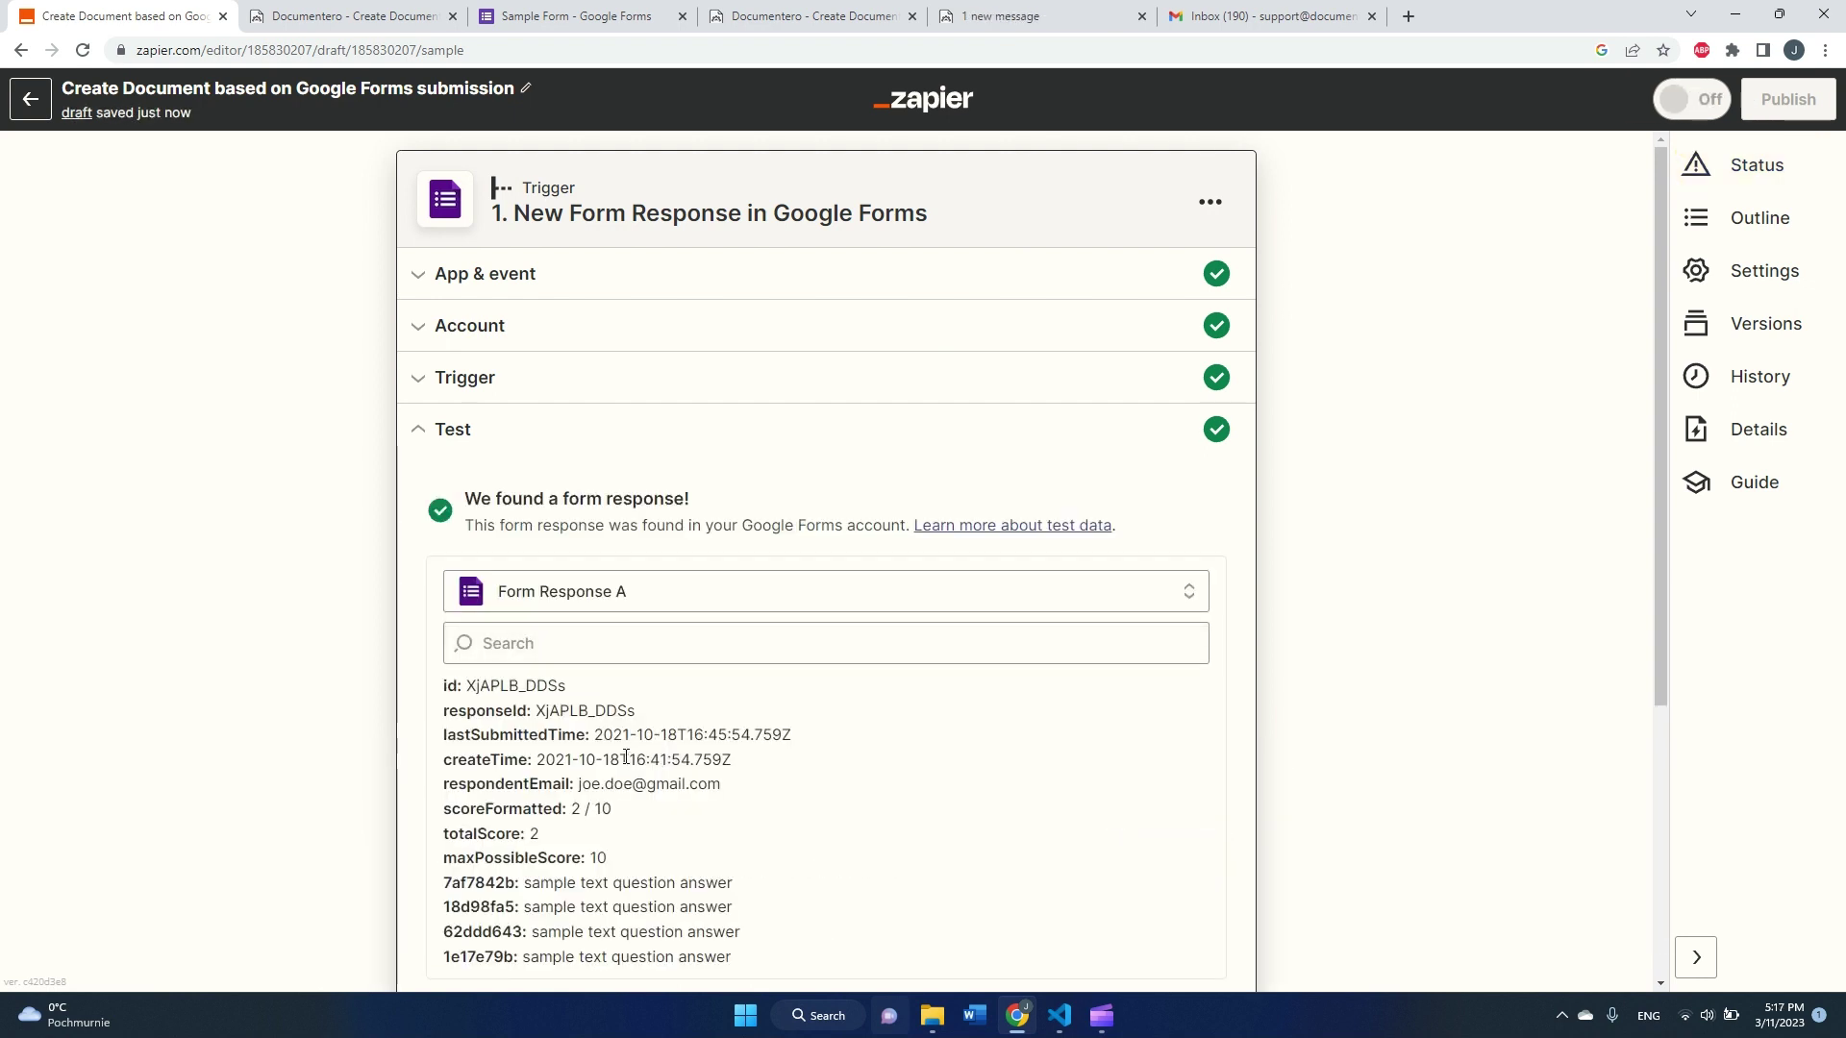
scroll(578, 637, "down", 2)
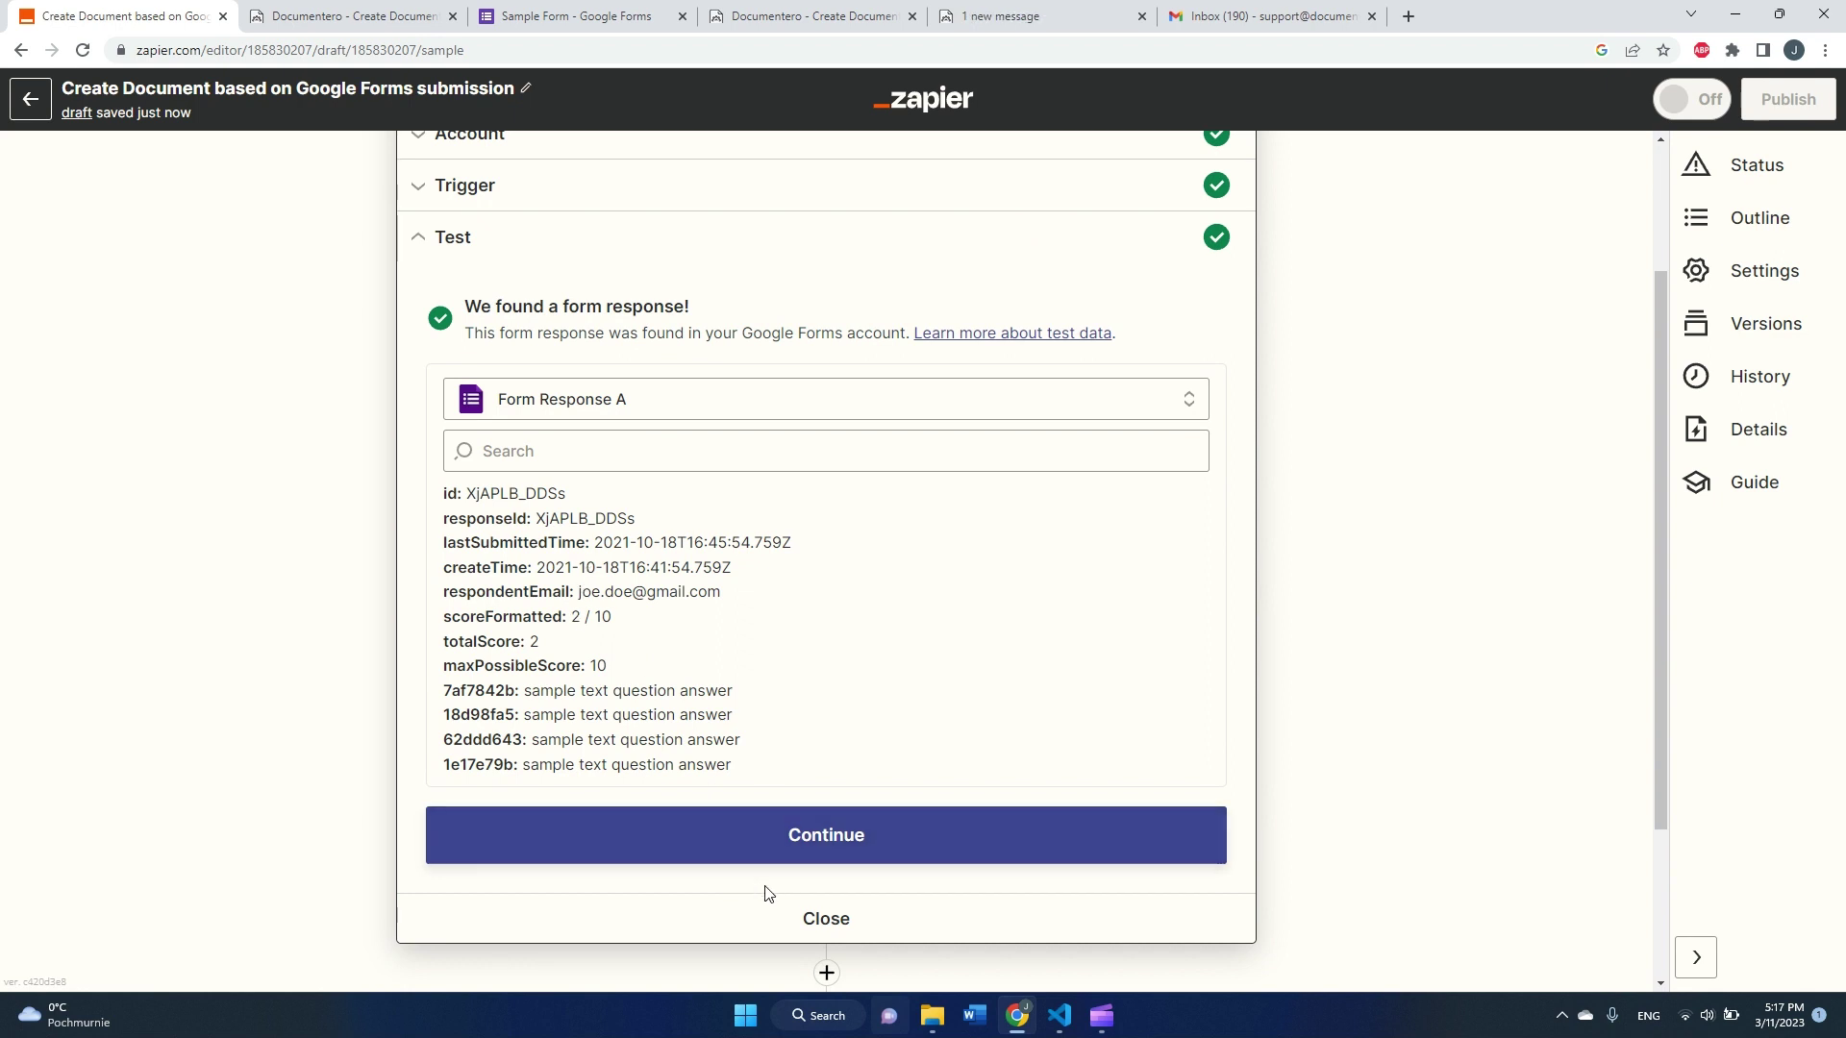
Step: Add a Documentero action using the event Generate Document and Send as Email Attachment
left_click(767, 854)
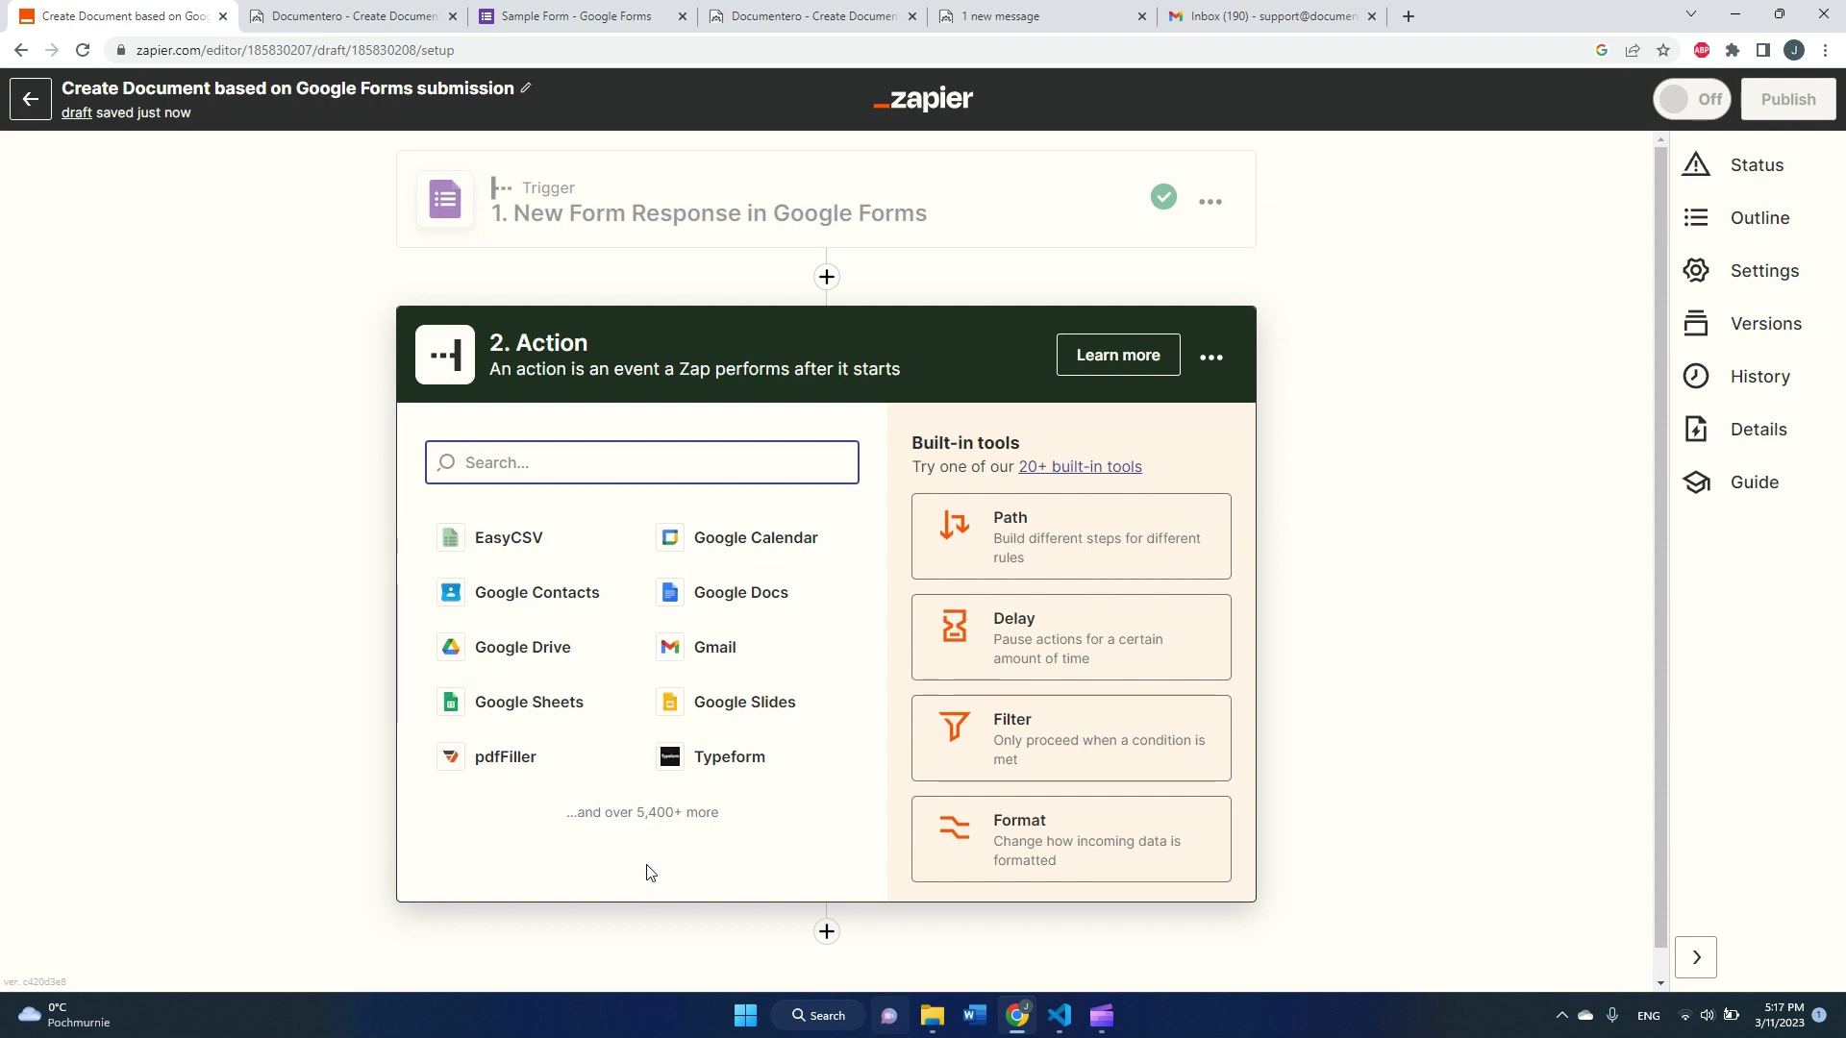
type("Docume")
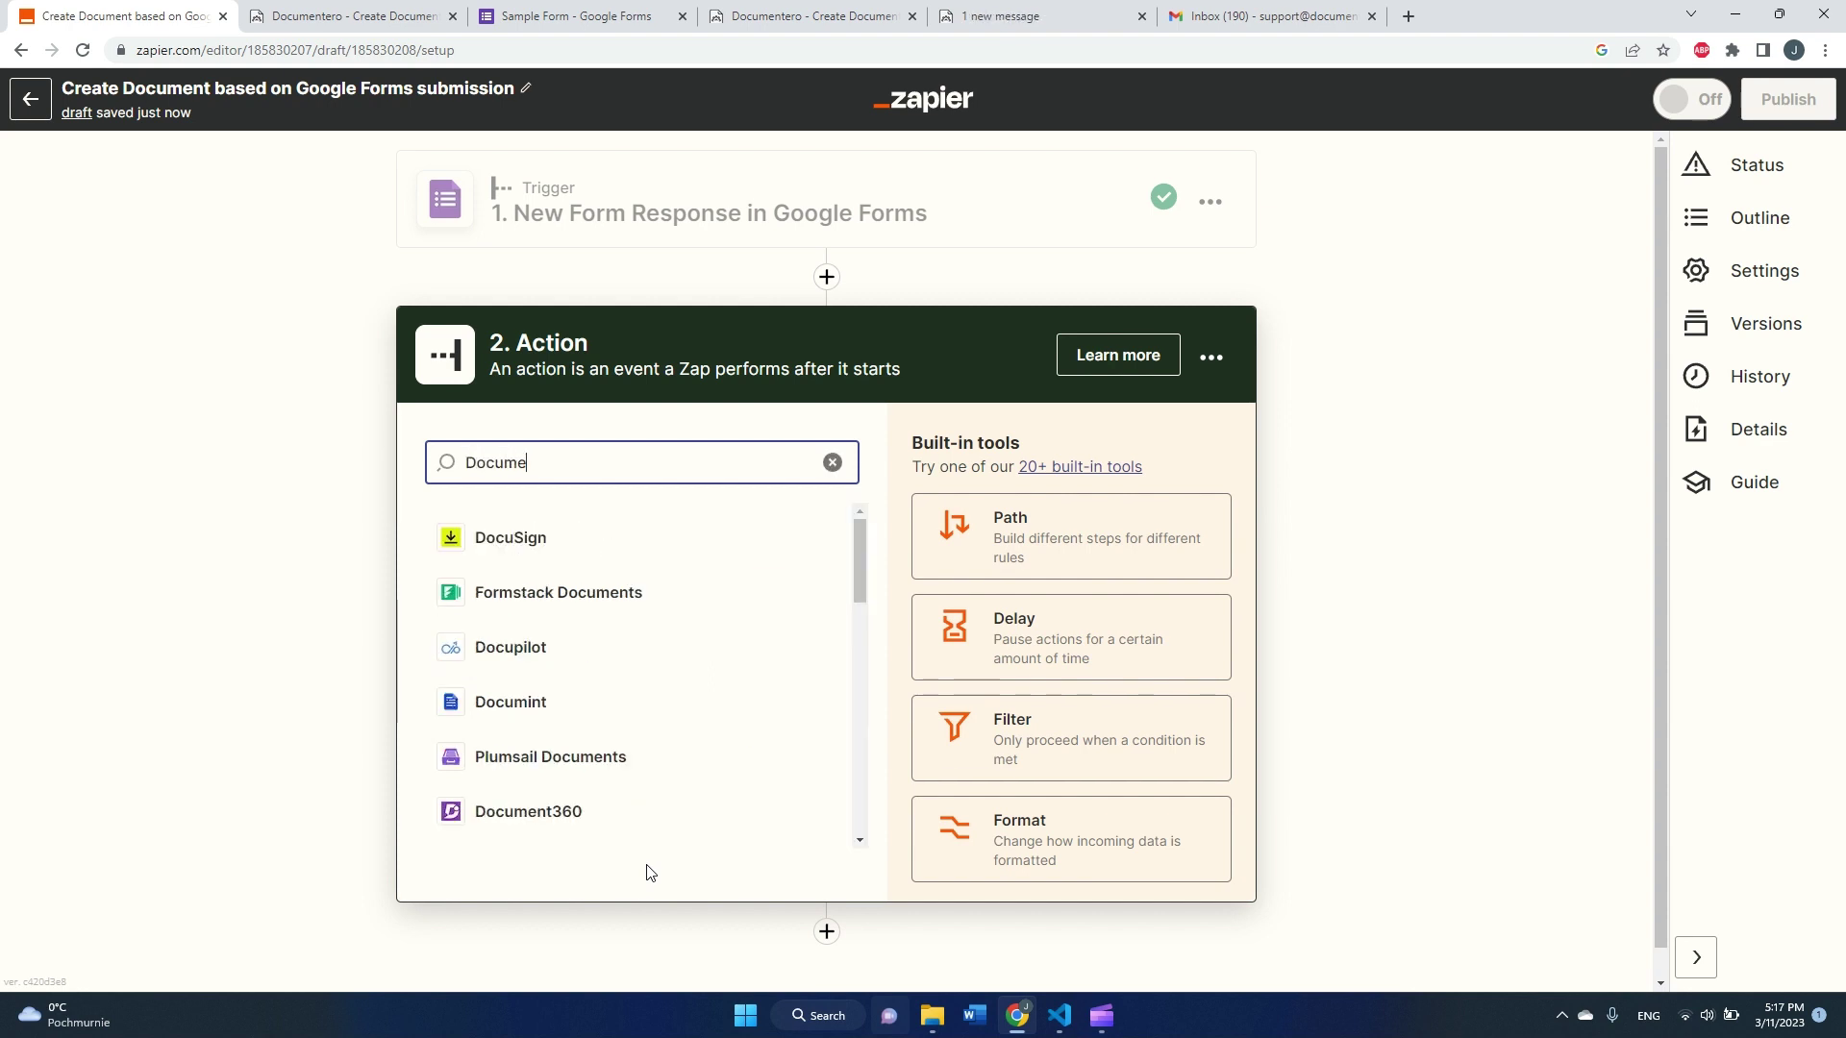
type("ntero")
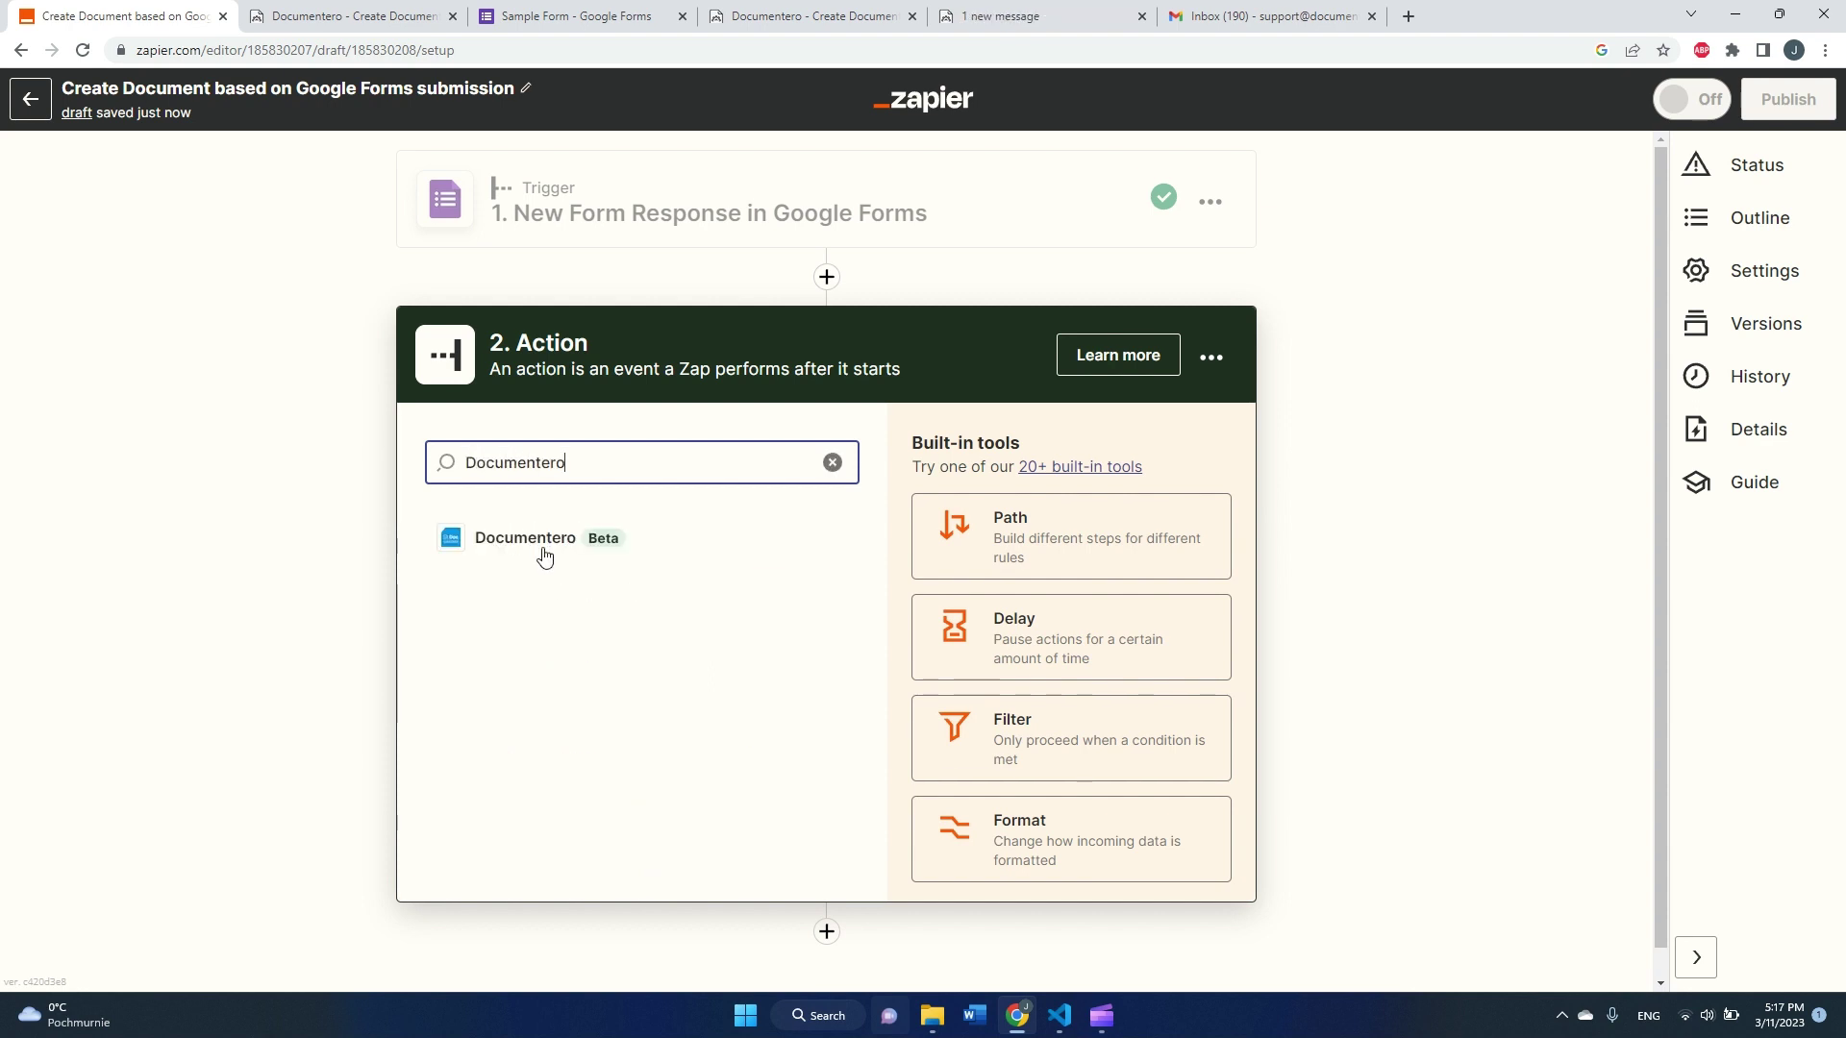
left_click(543, 548)
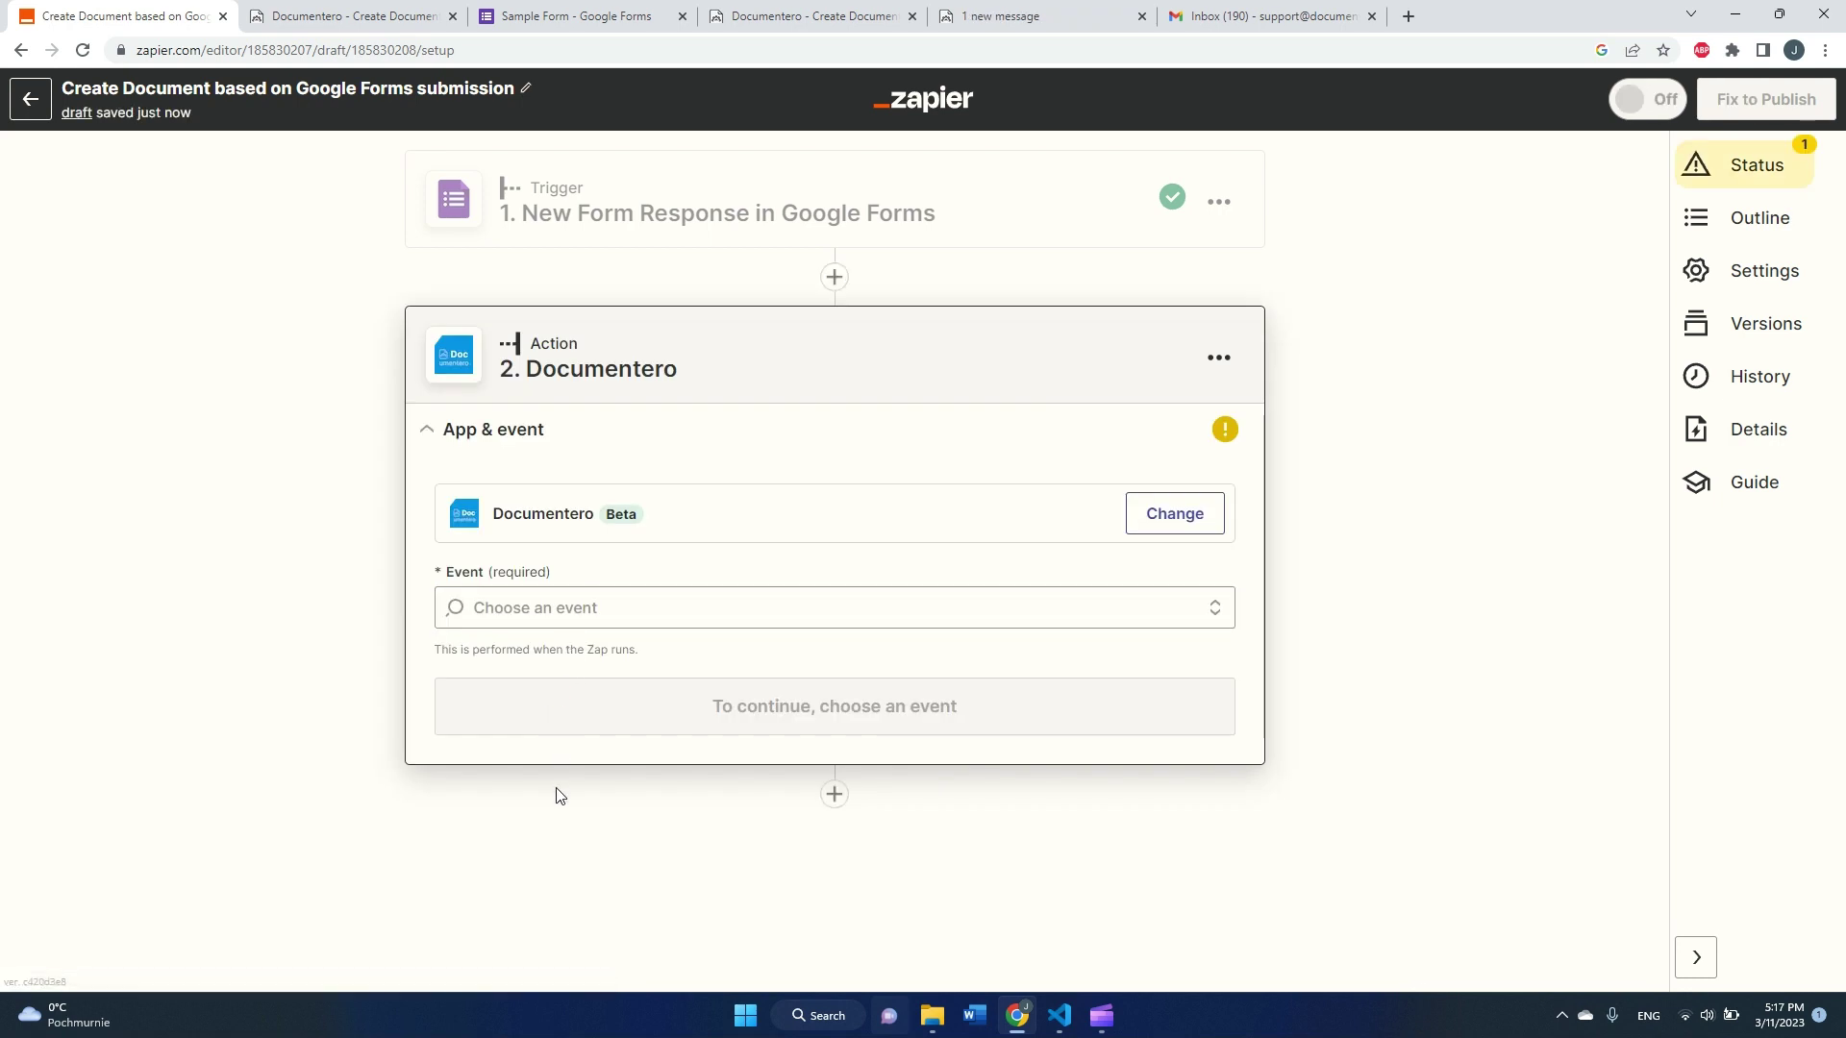
left_click(564, 609)
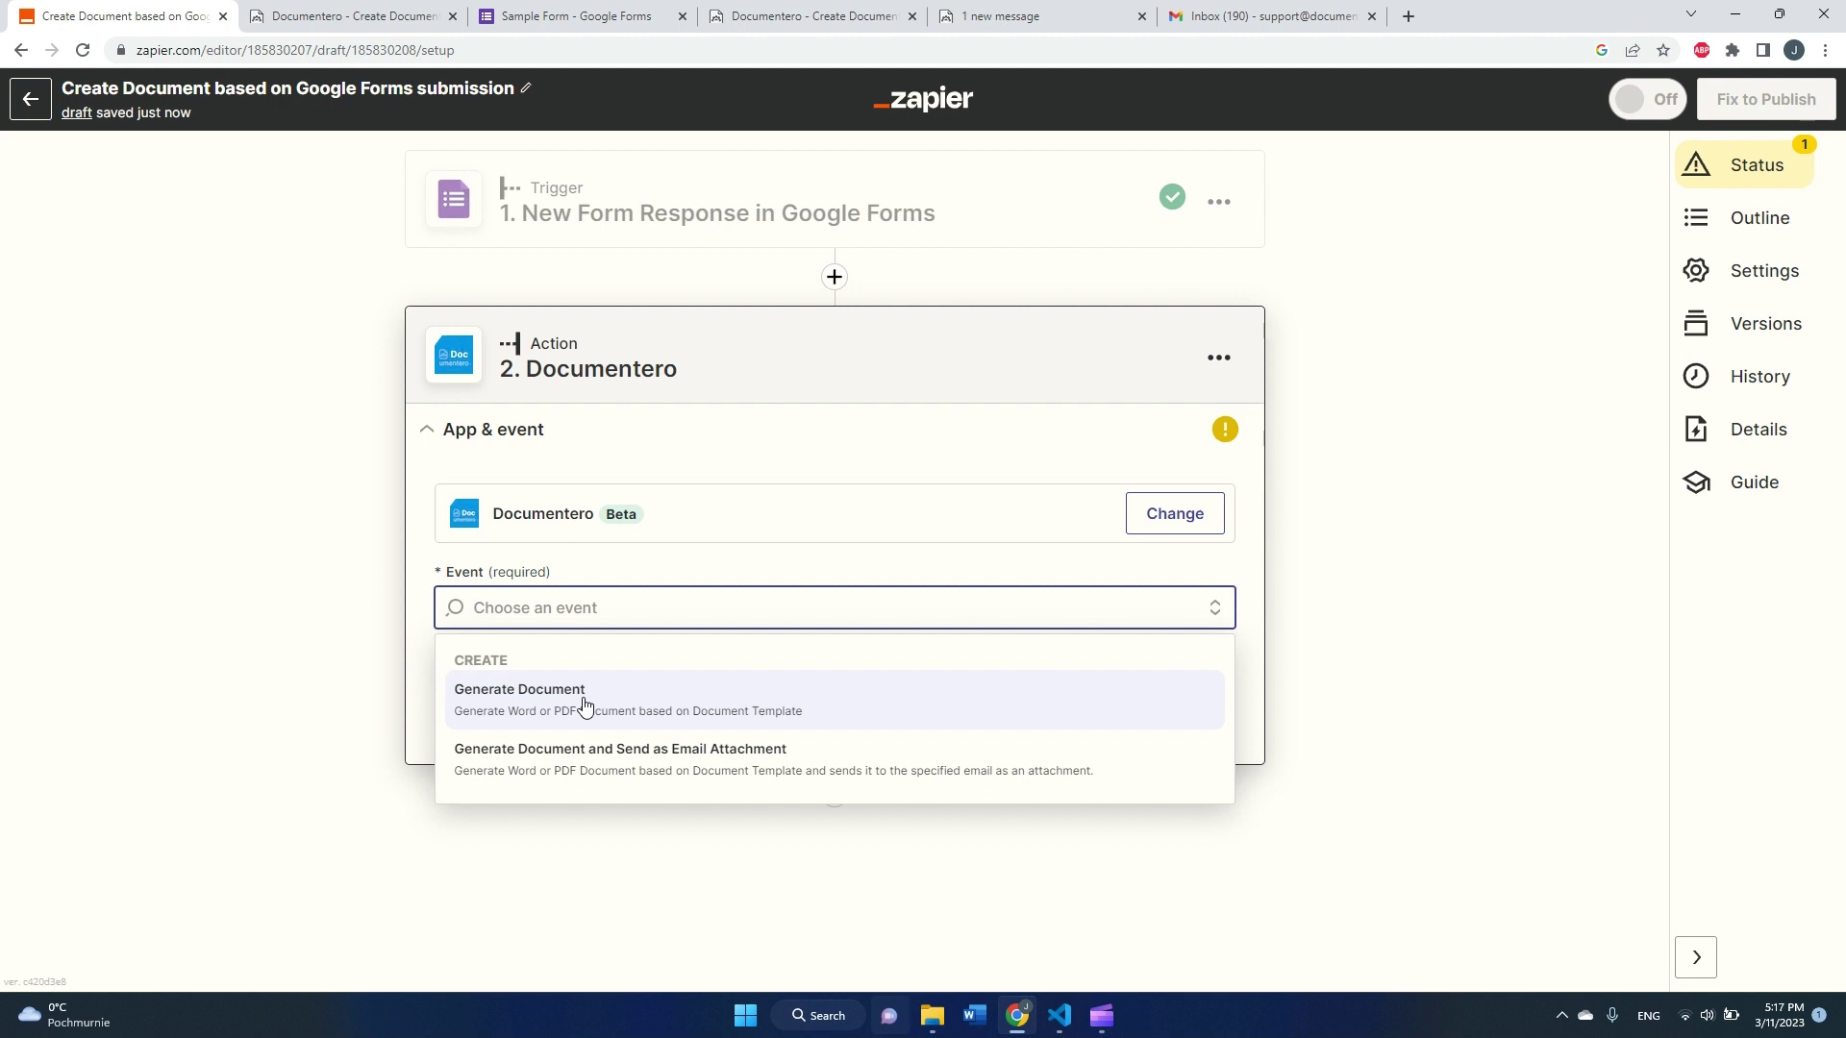
left_click(590, 785)
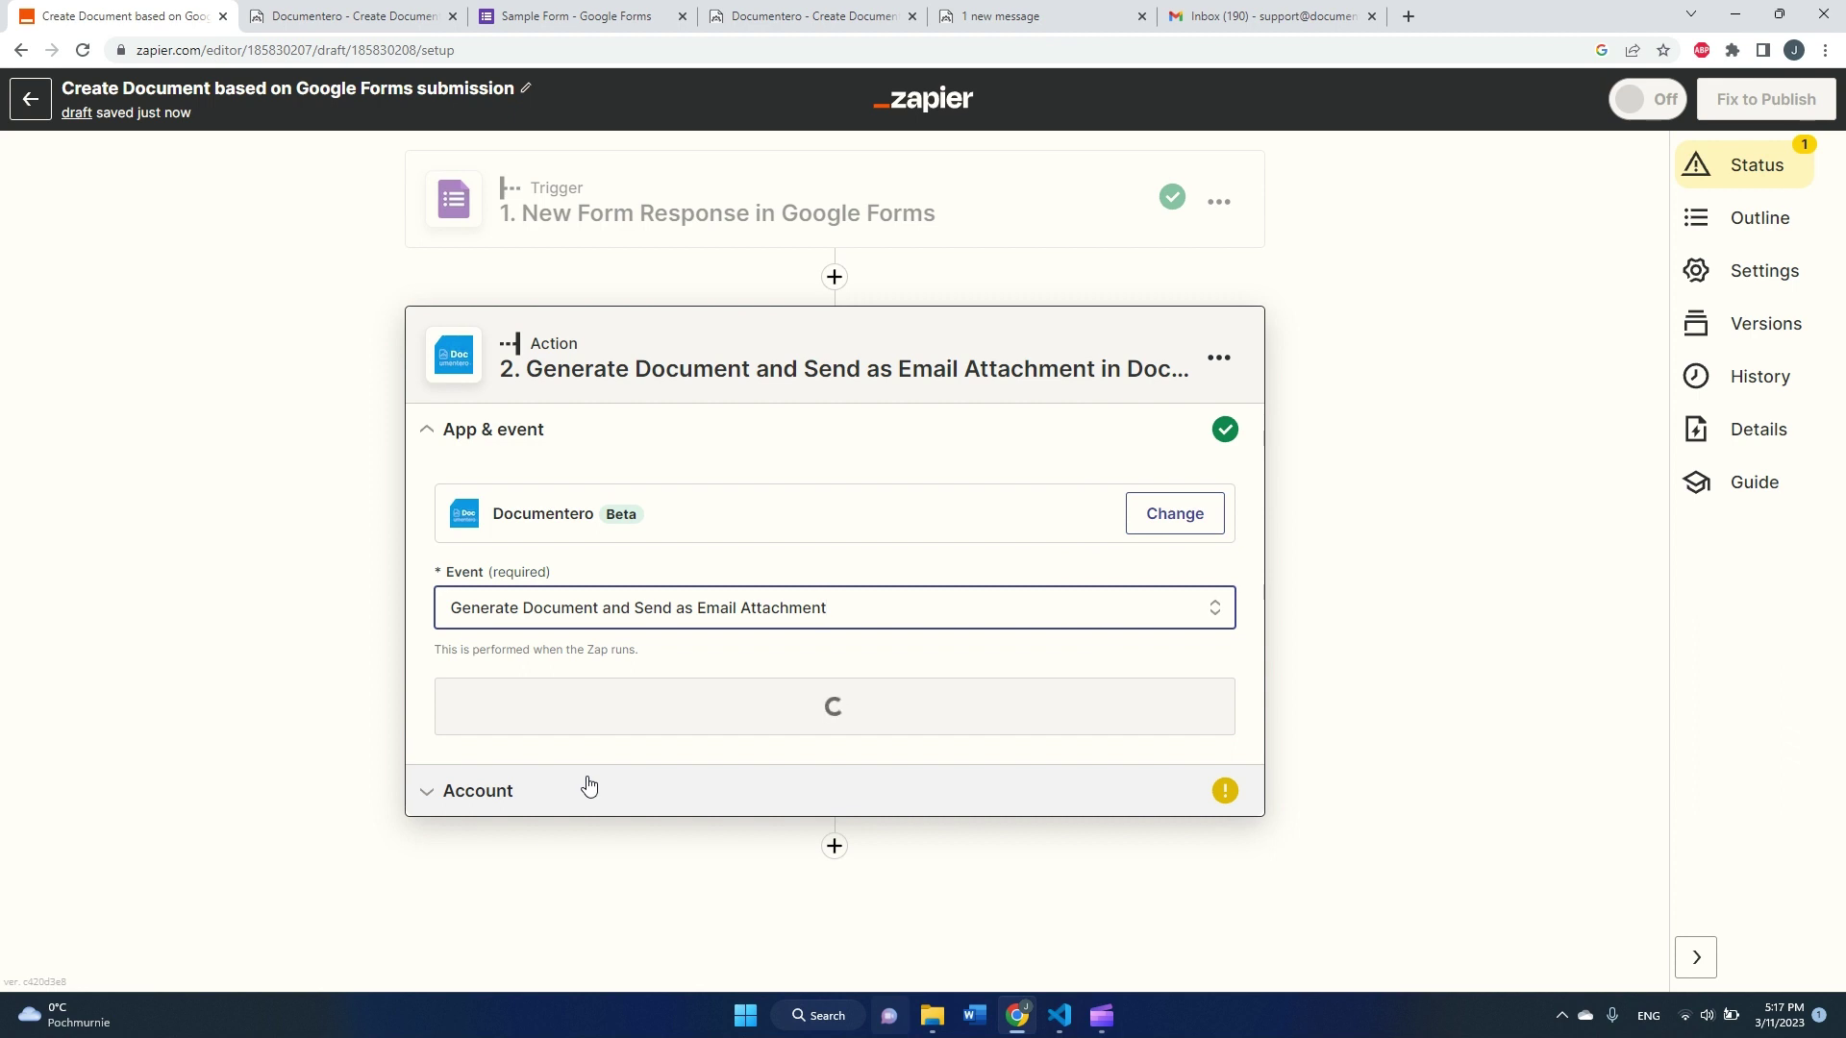
left_click(671, 726)
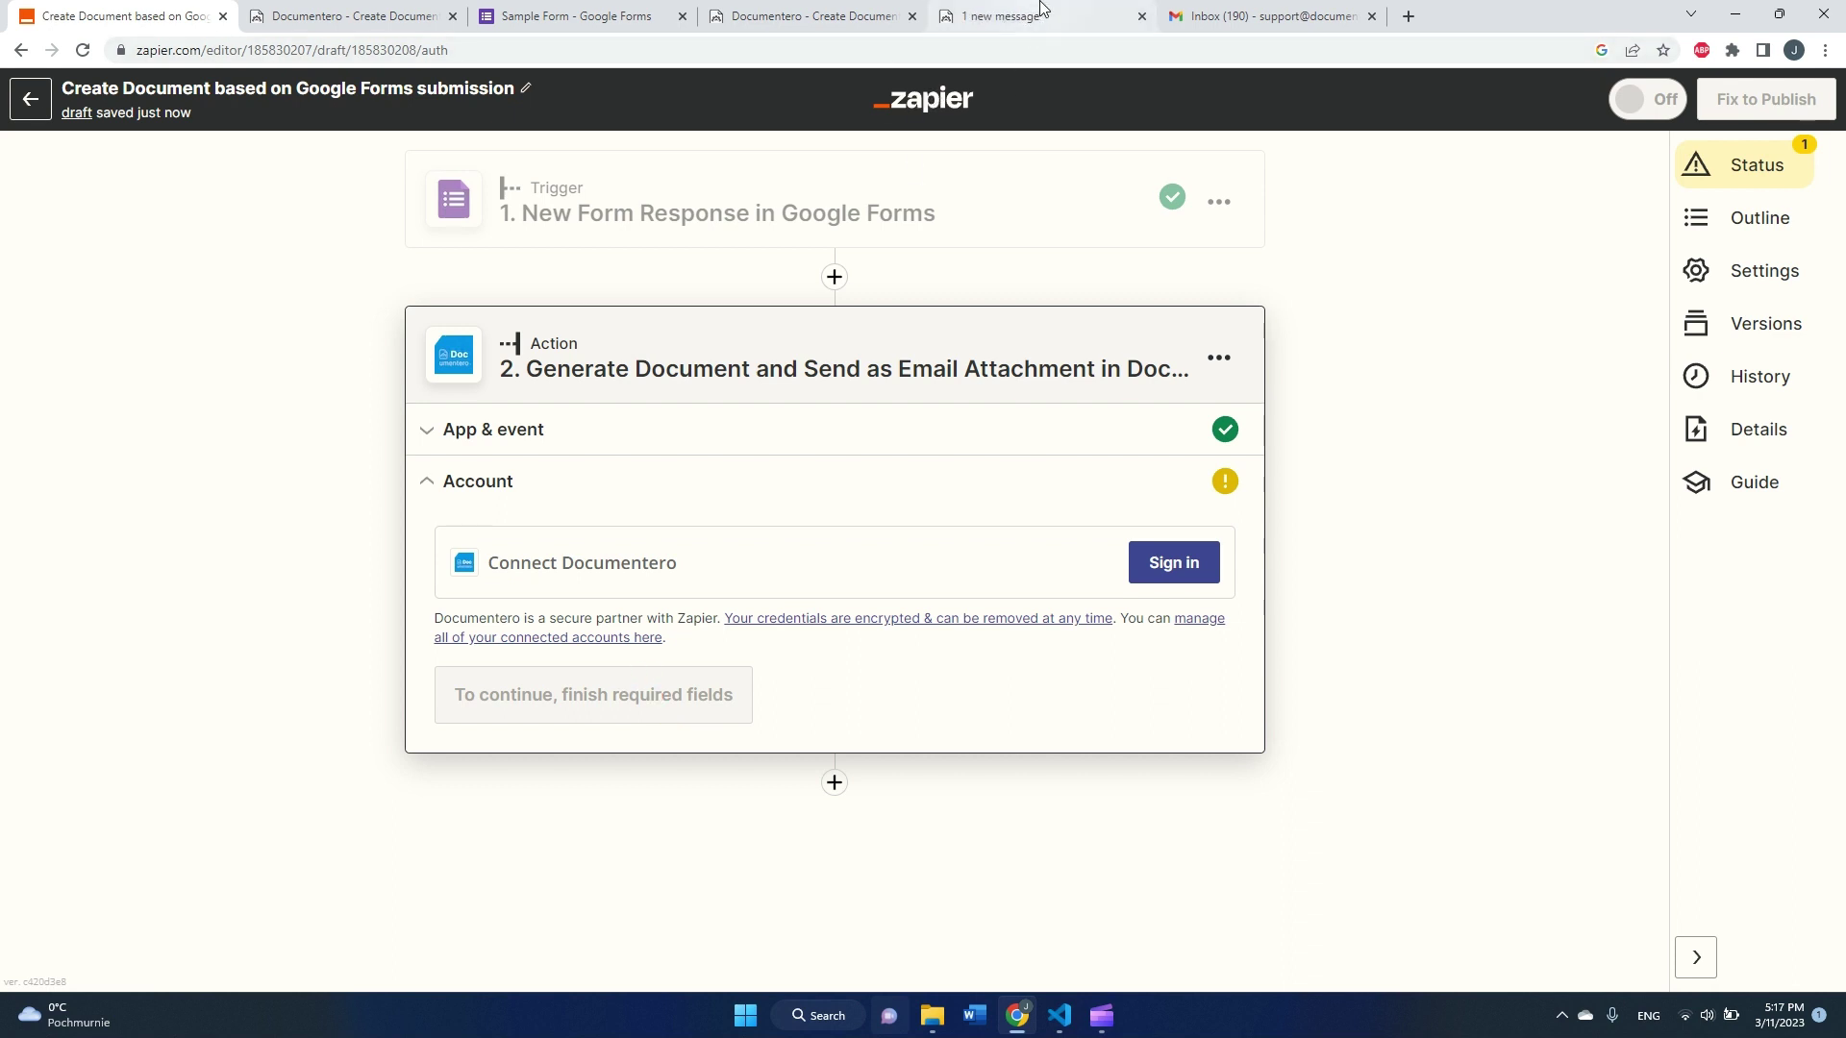
Step: Start the Documentero sign-in and open Documentero's Your Account page showing the API key
left_click(1190, 567)
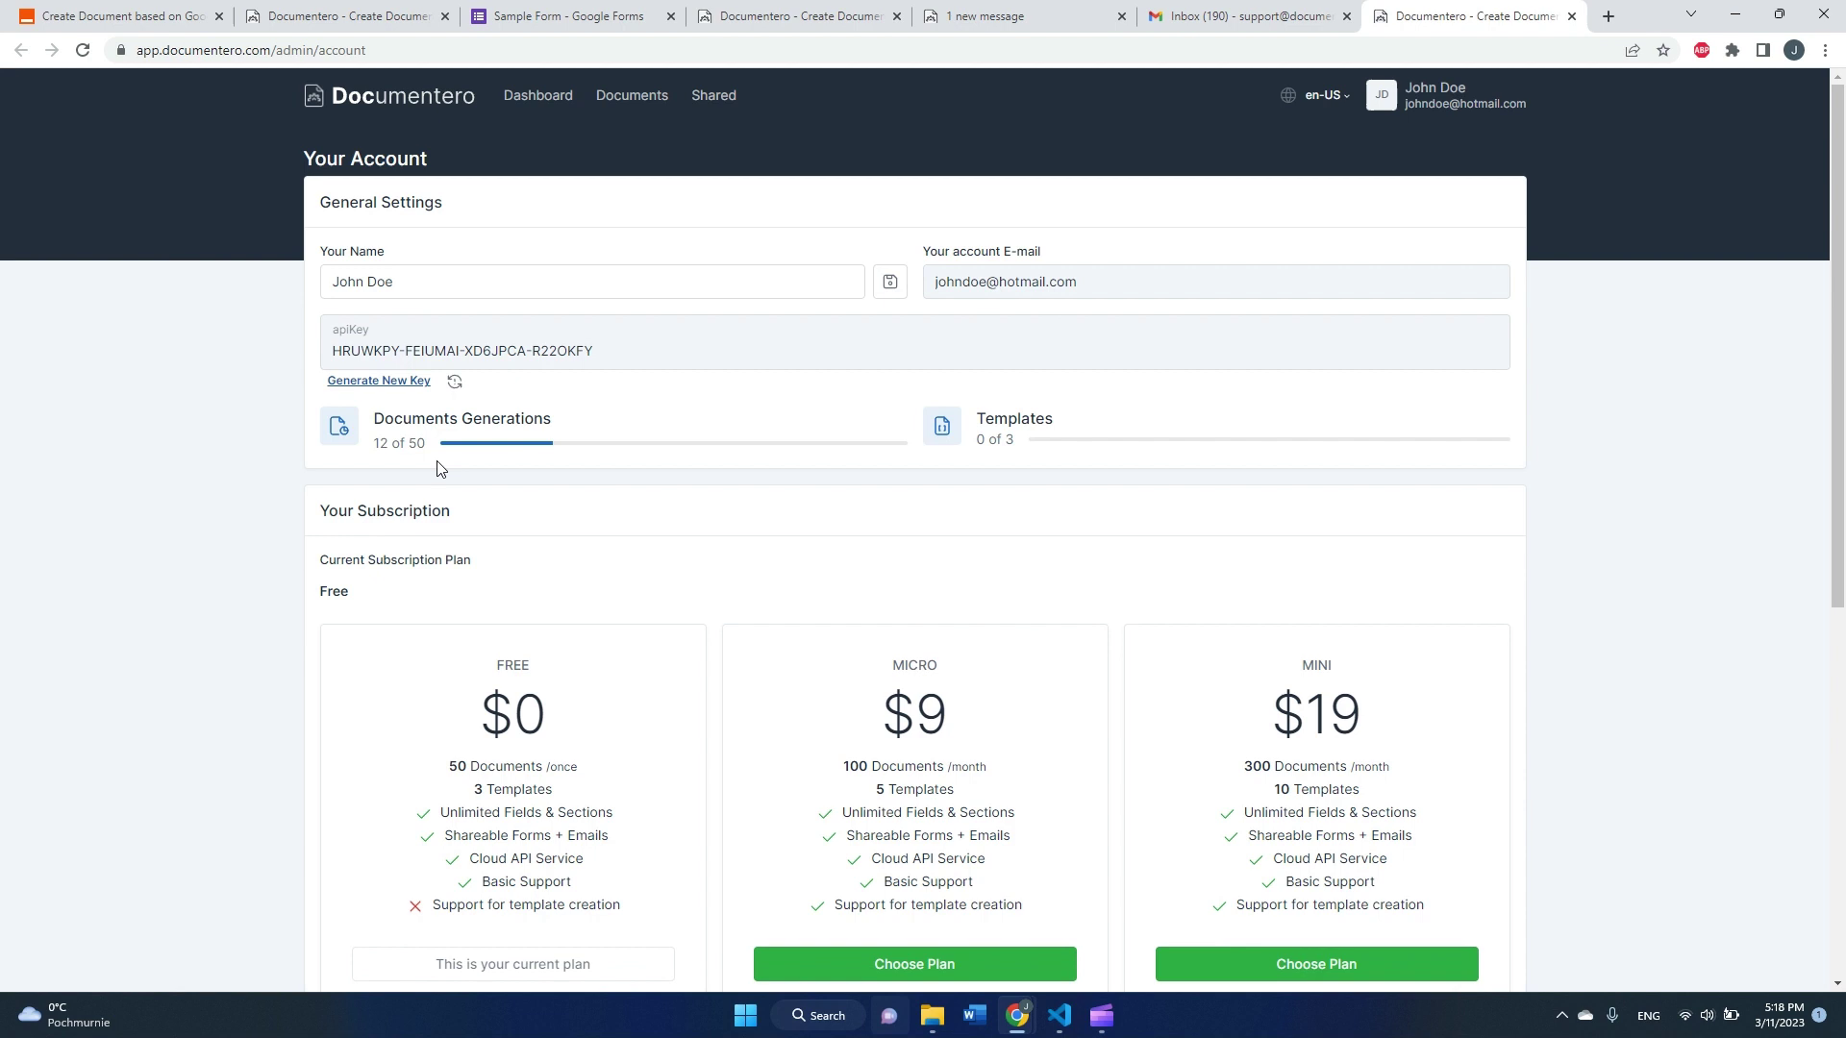
left_click(1431, 113)
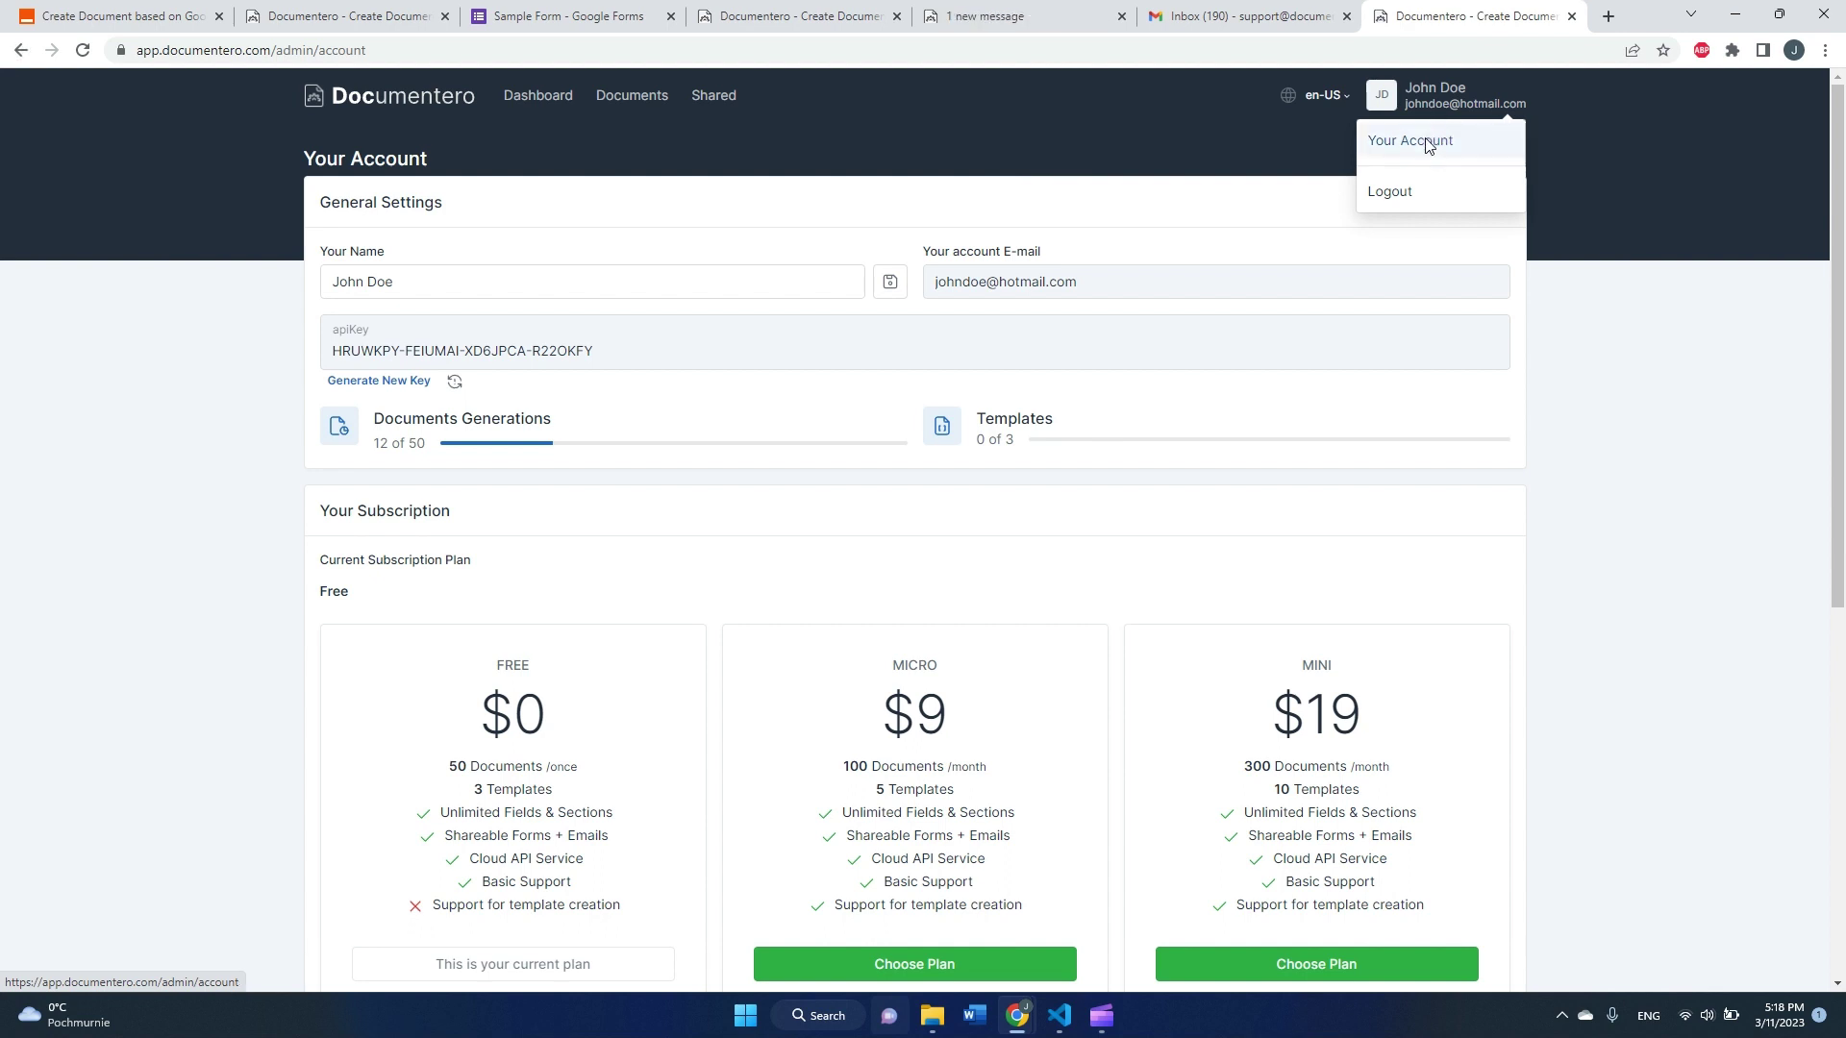
left_click(1432, 144)
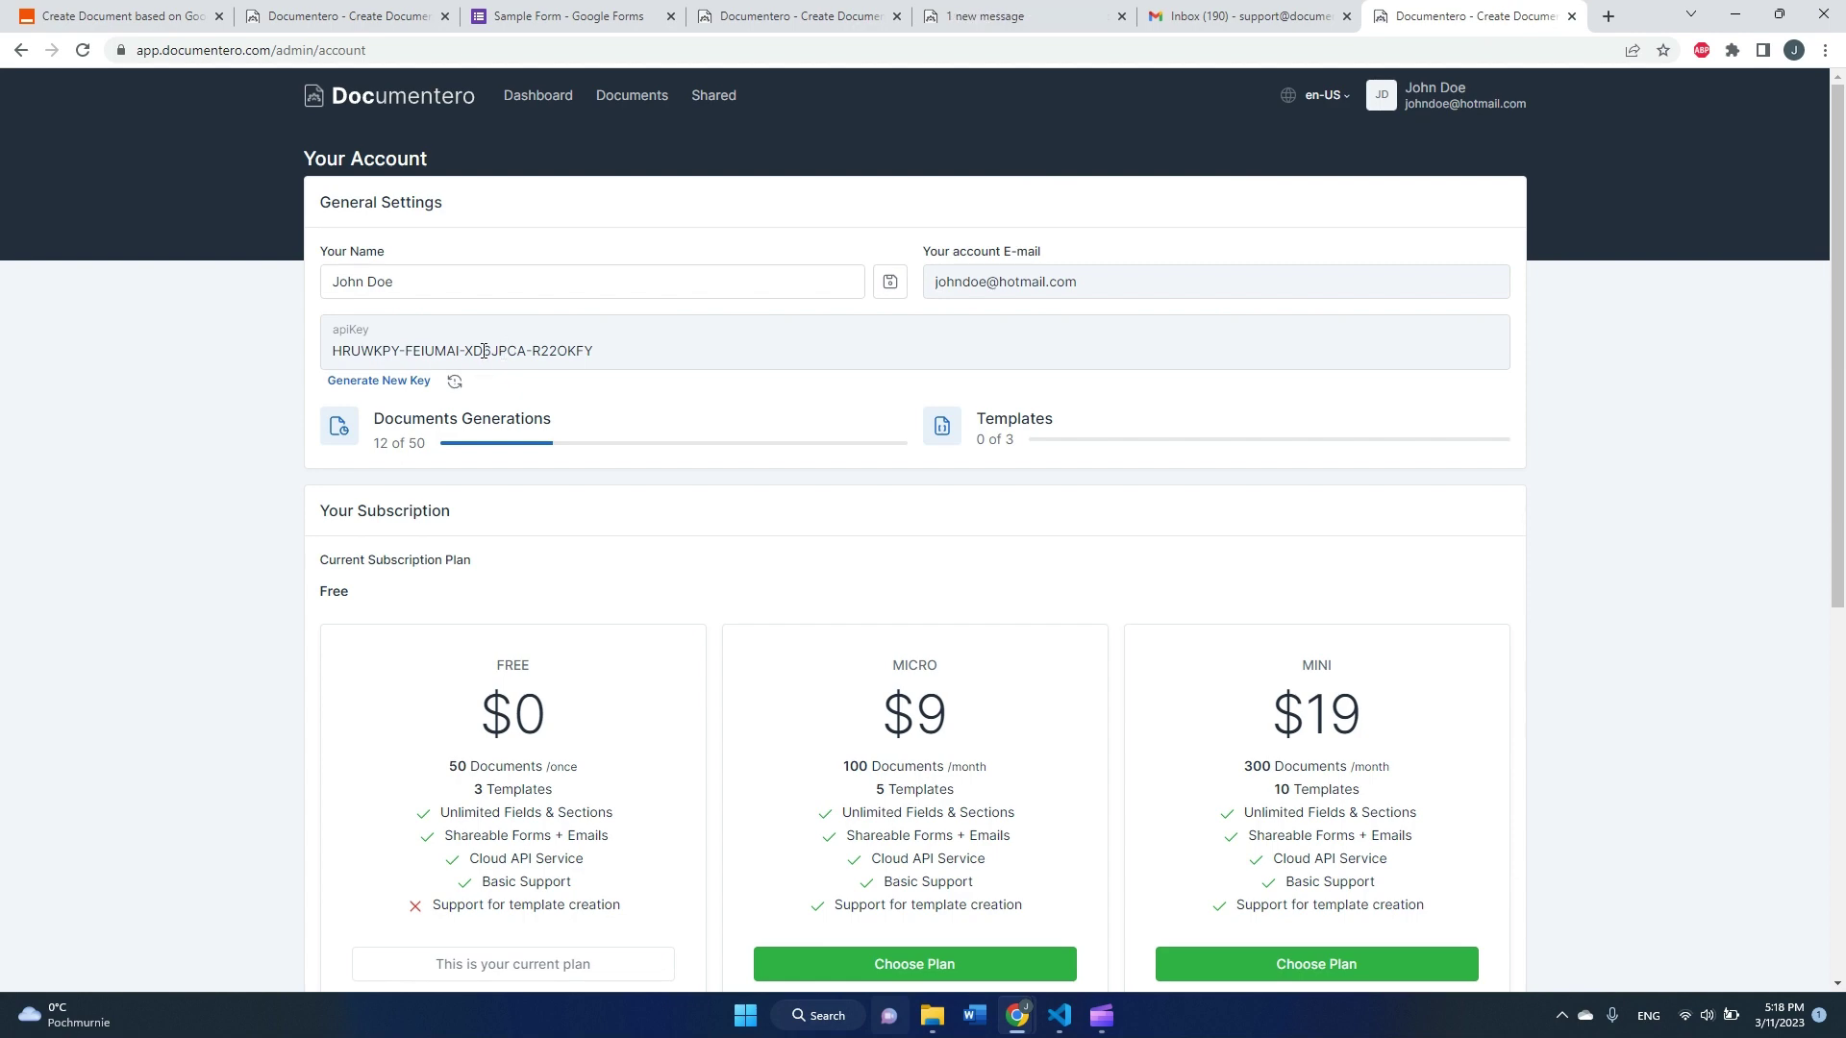
Step: Paste the copied Documentero API key into Zapier's connection window and authorize the account
triple_click(484, 351)
left_click(178, 16)
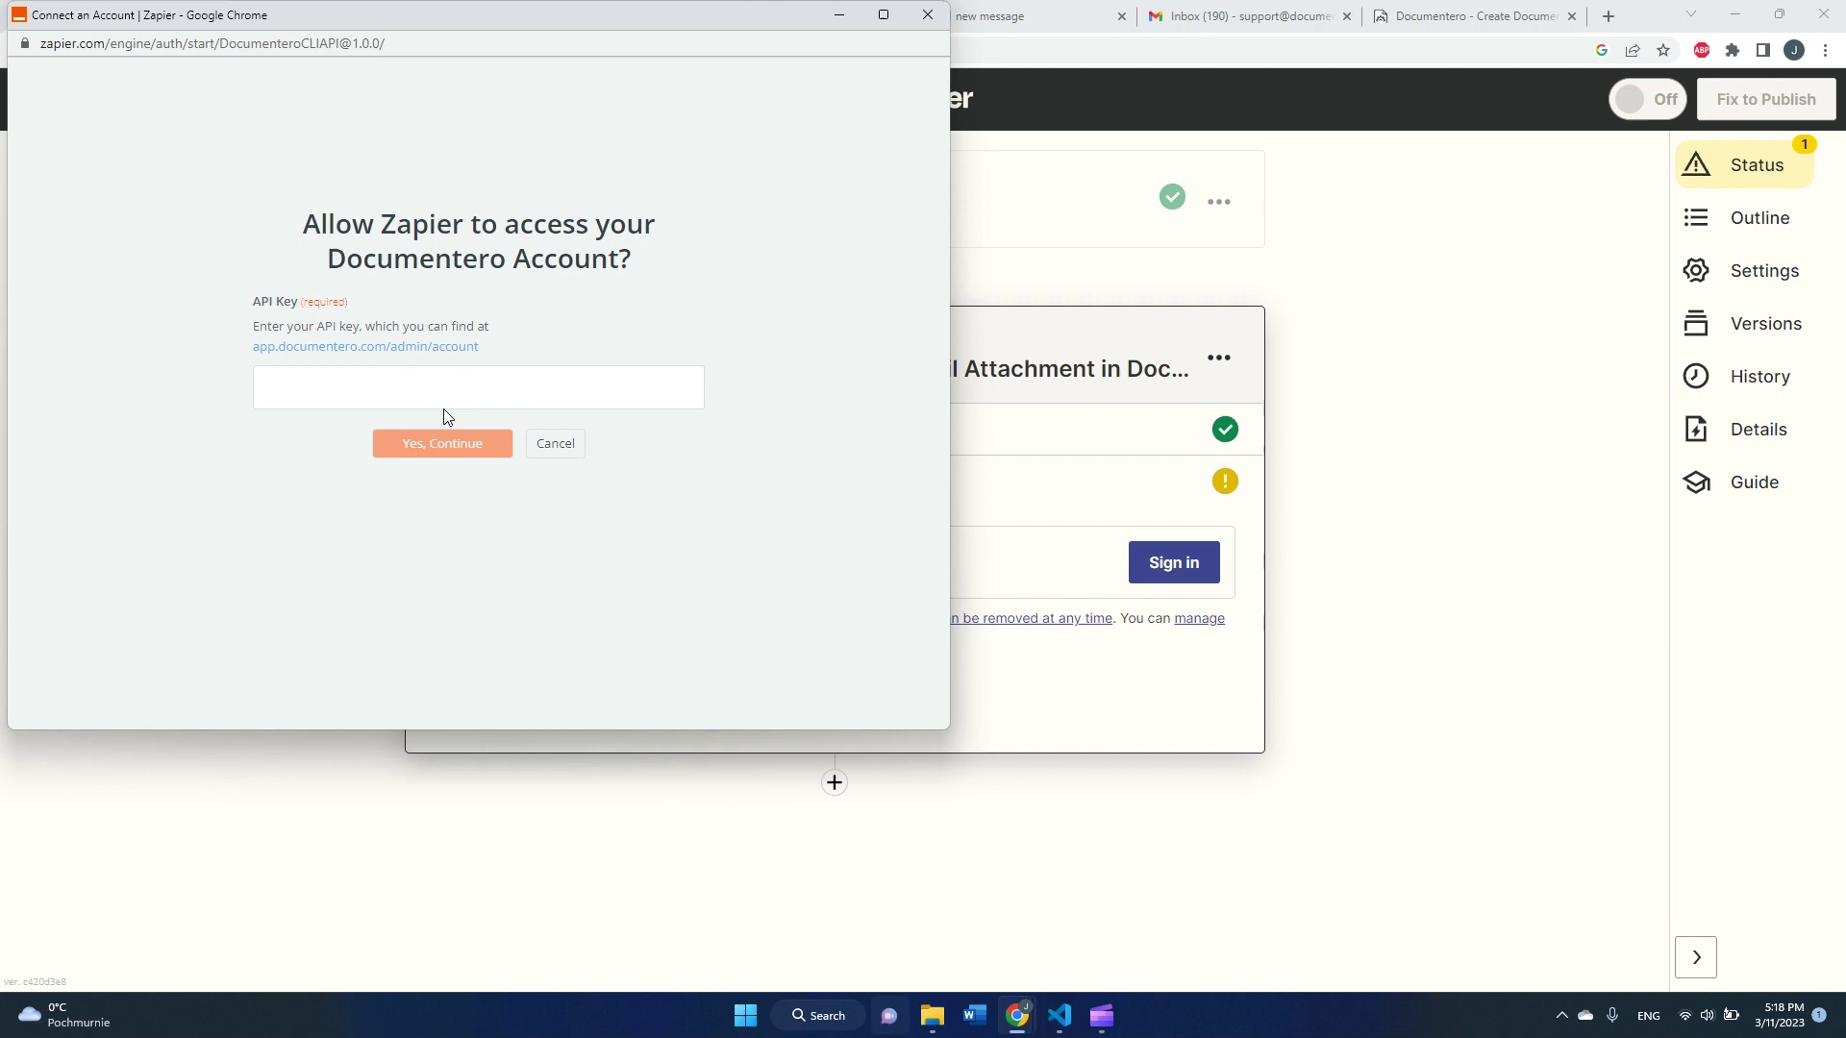
left_click(450, 387)
key("ctrl+v")
left_click(480, 454)
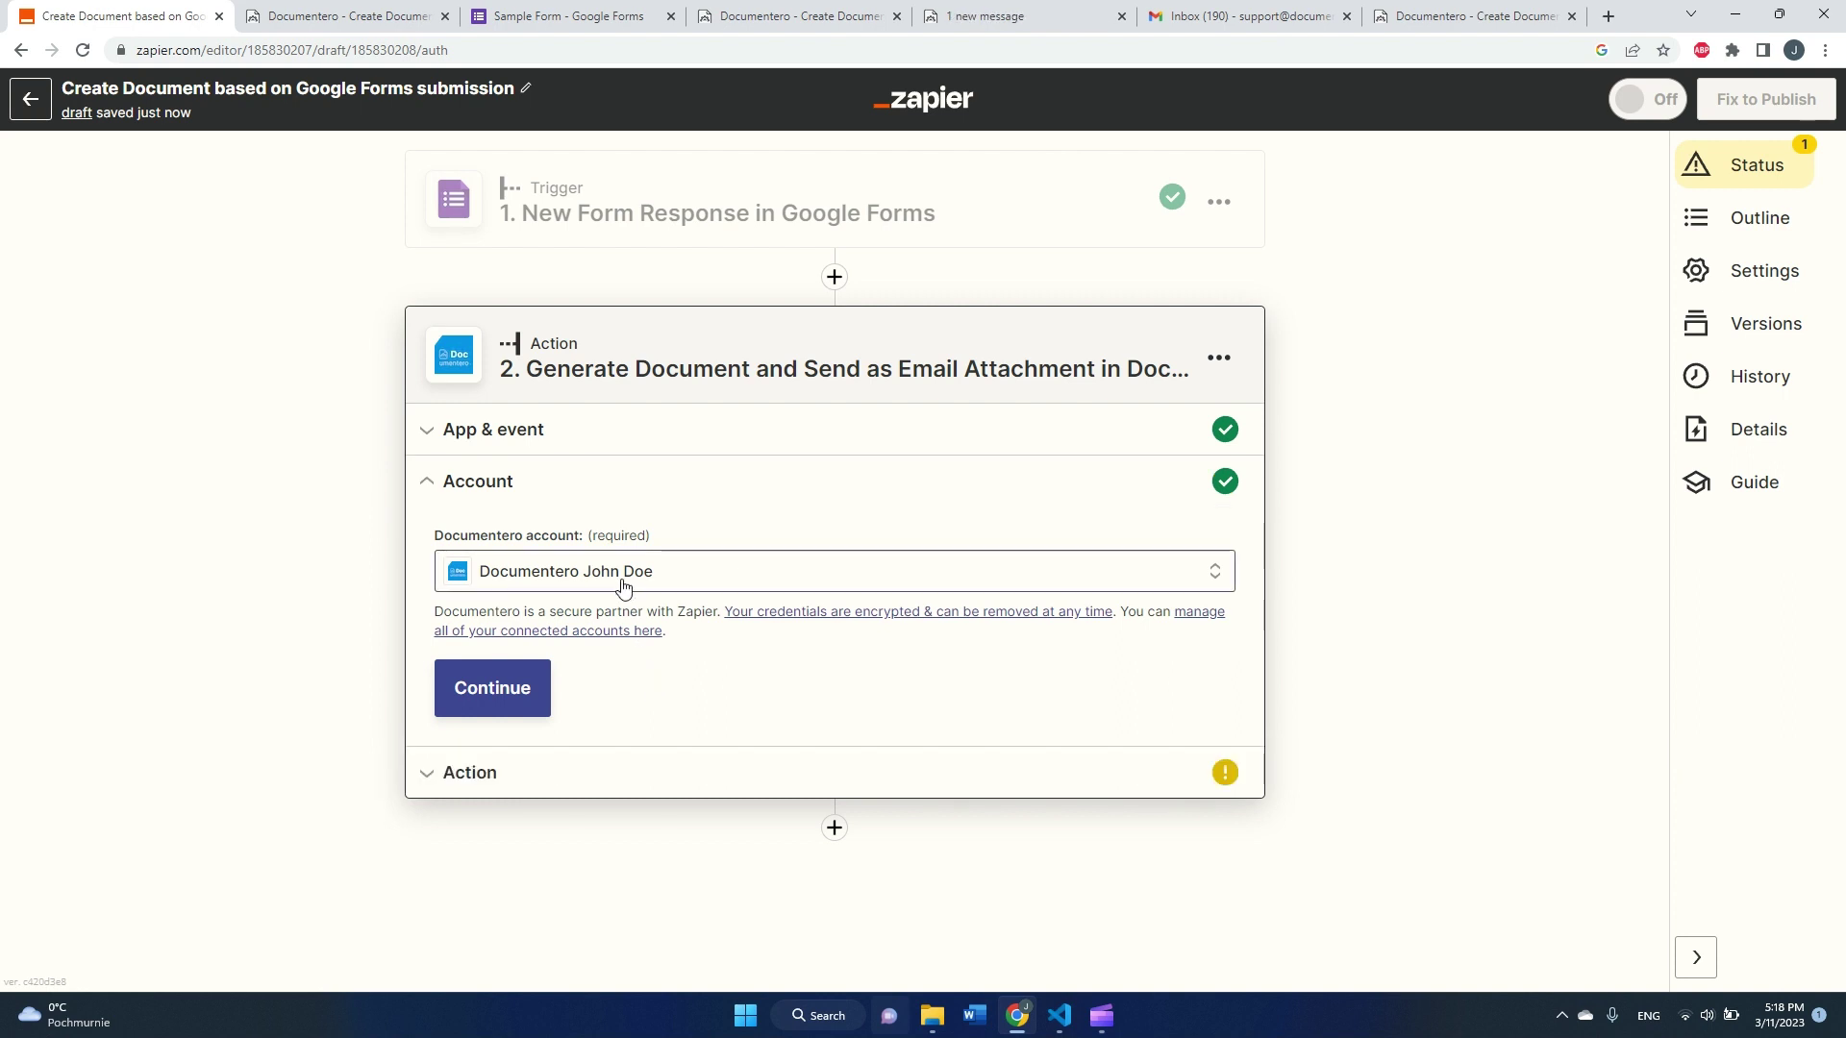
left_click(520, 703)
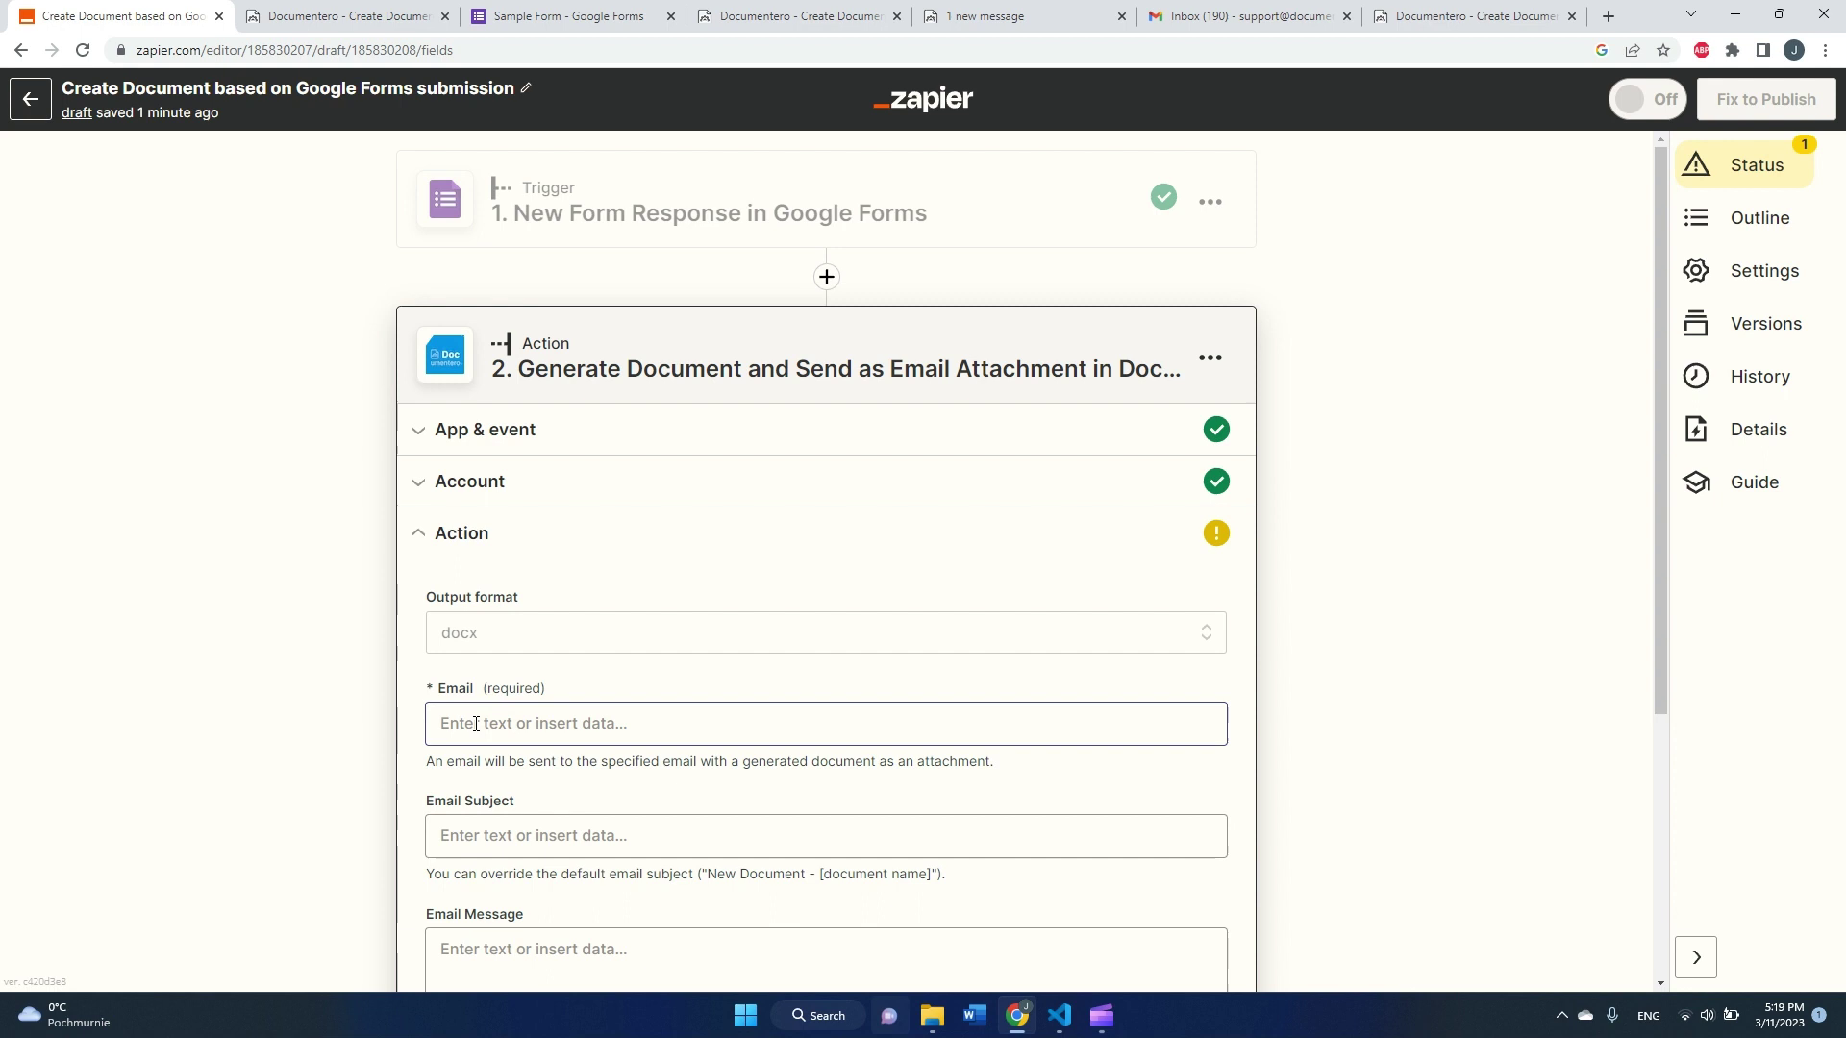
Step: Set the output format to pdf and the Email recipient to the support e-mail address
left_click(499, 637)
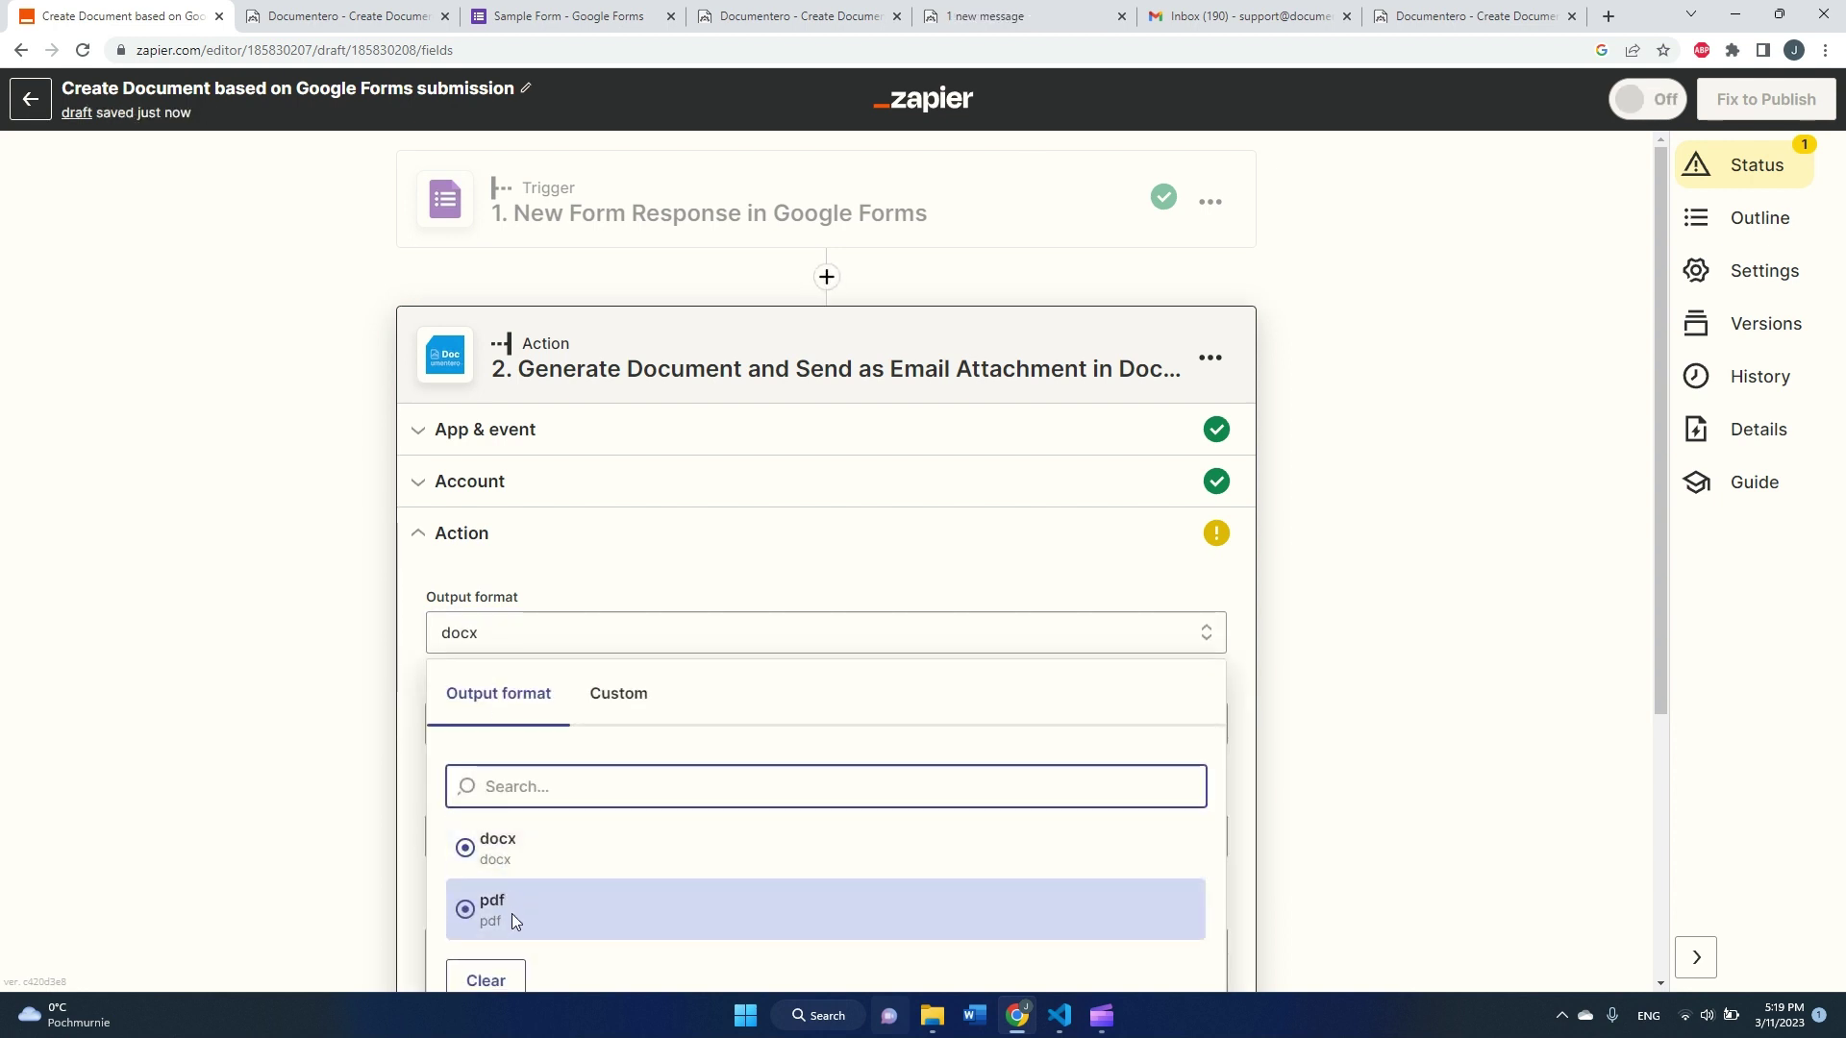
left_click(487, 915)
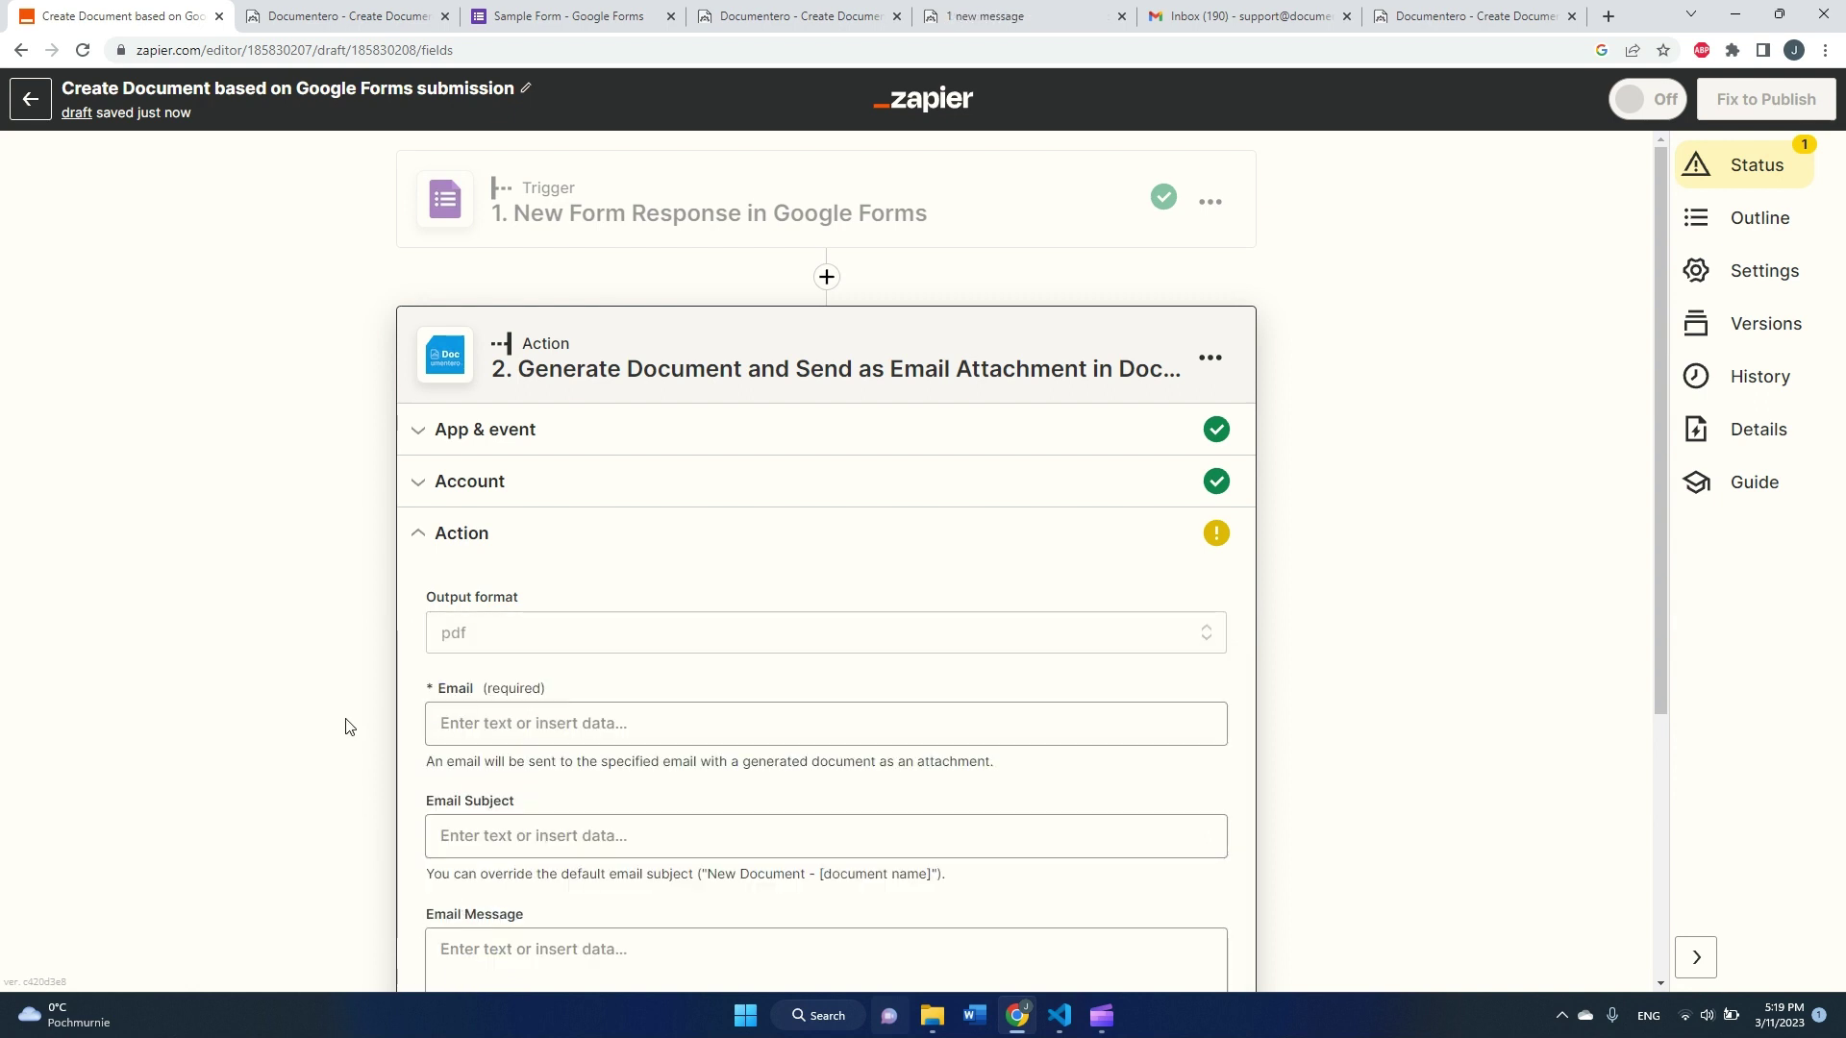
scroll(349, 728, "down", 2)
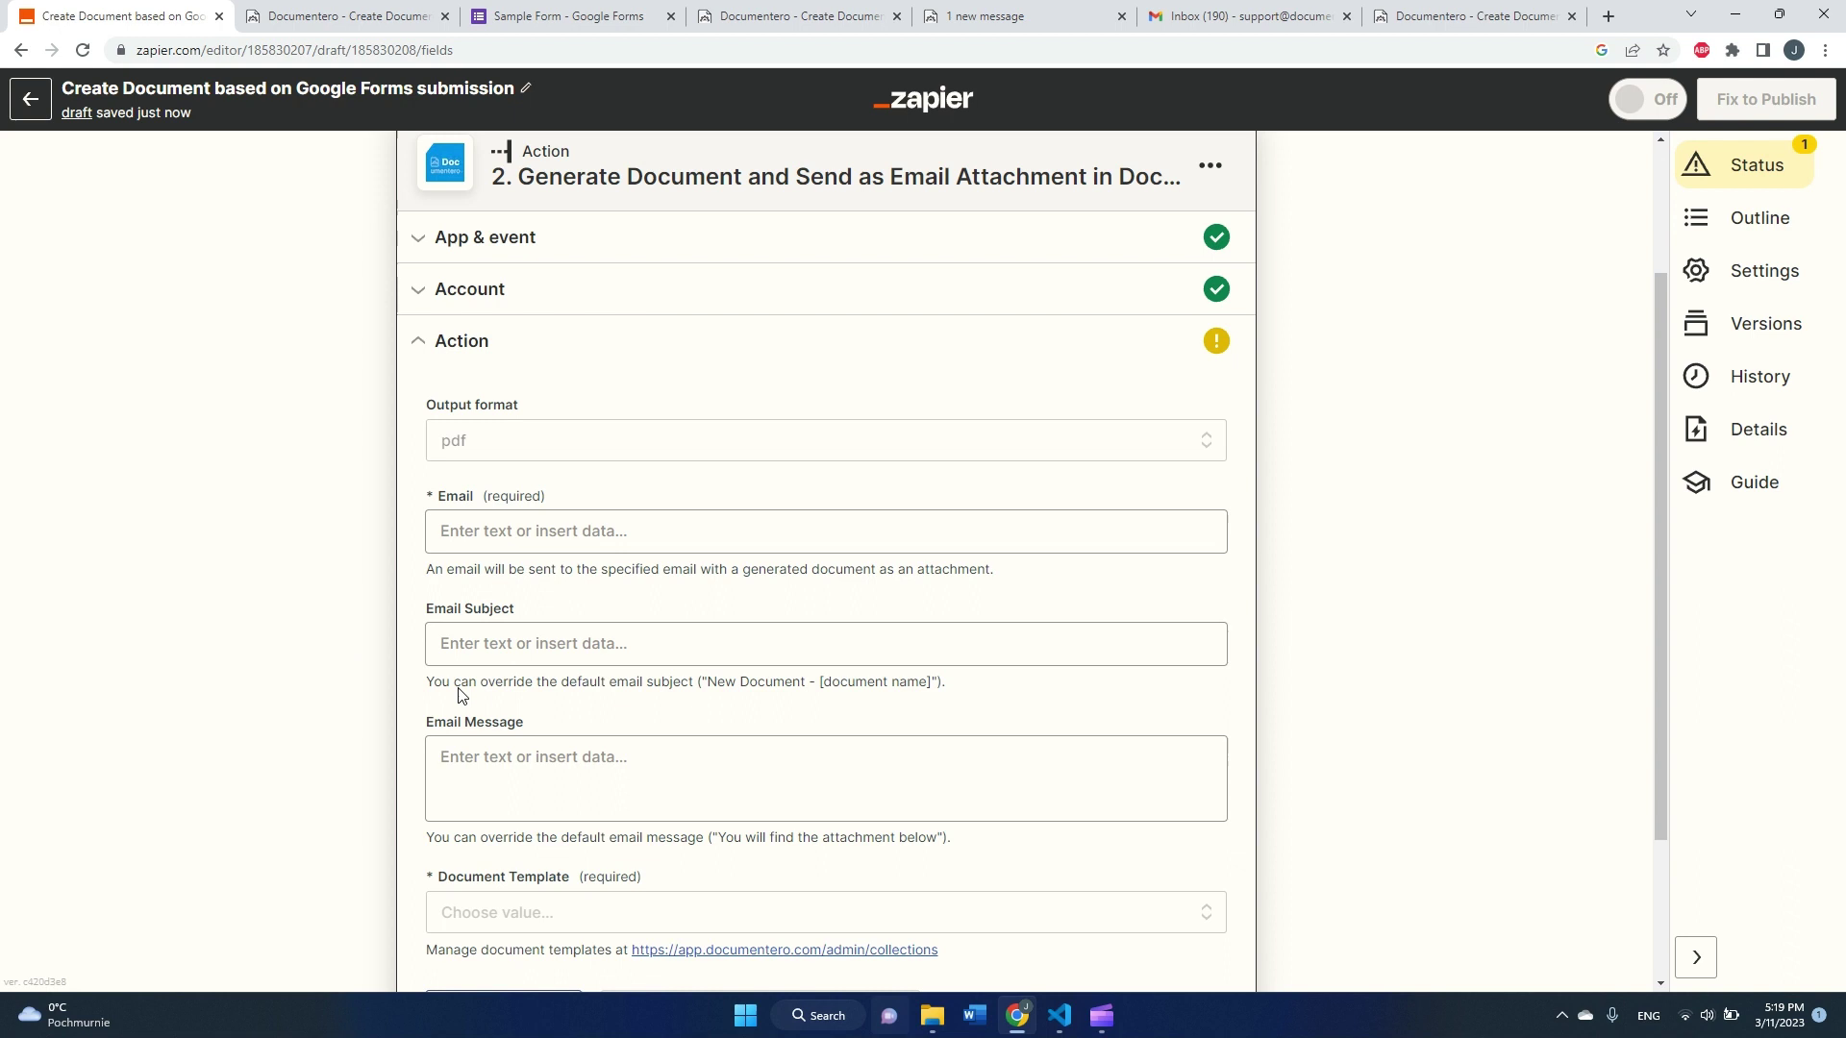
left_click(585, 532)
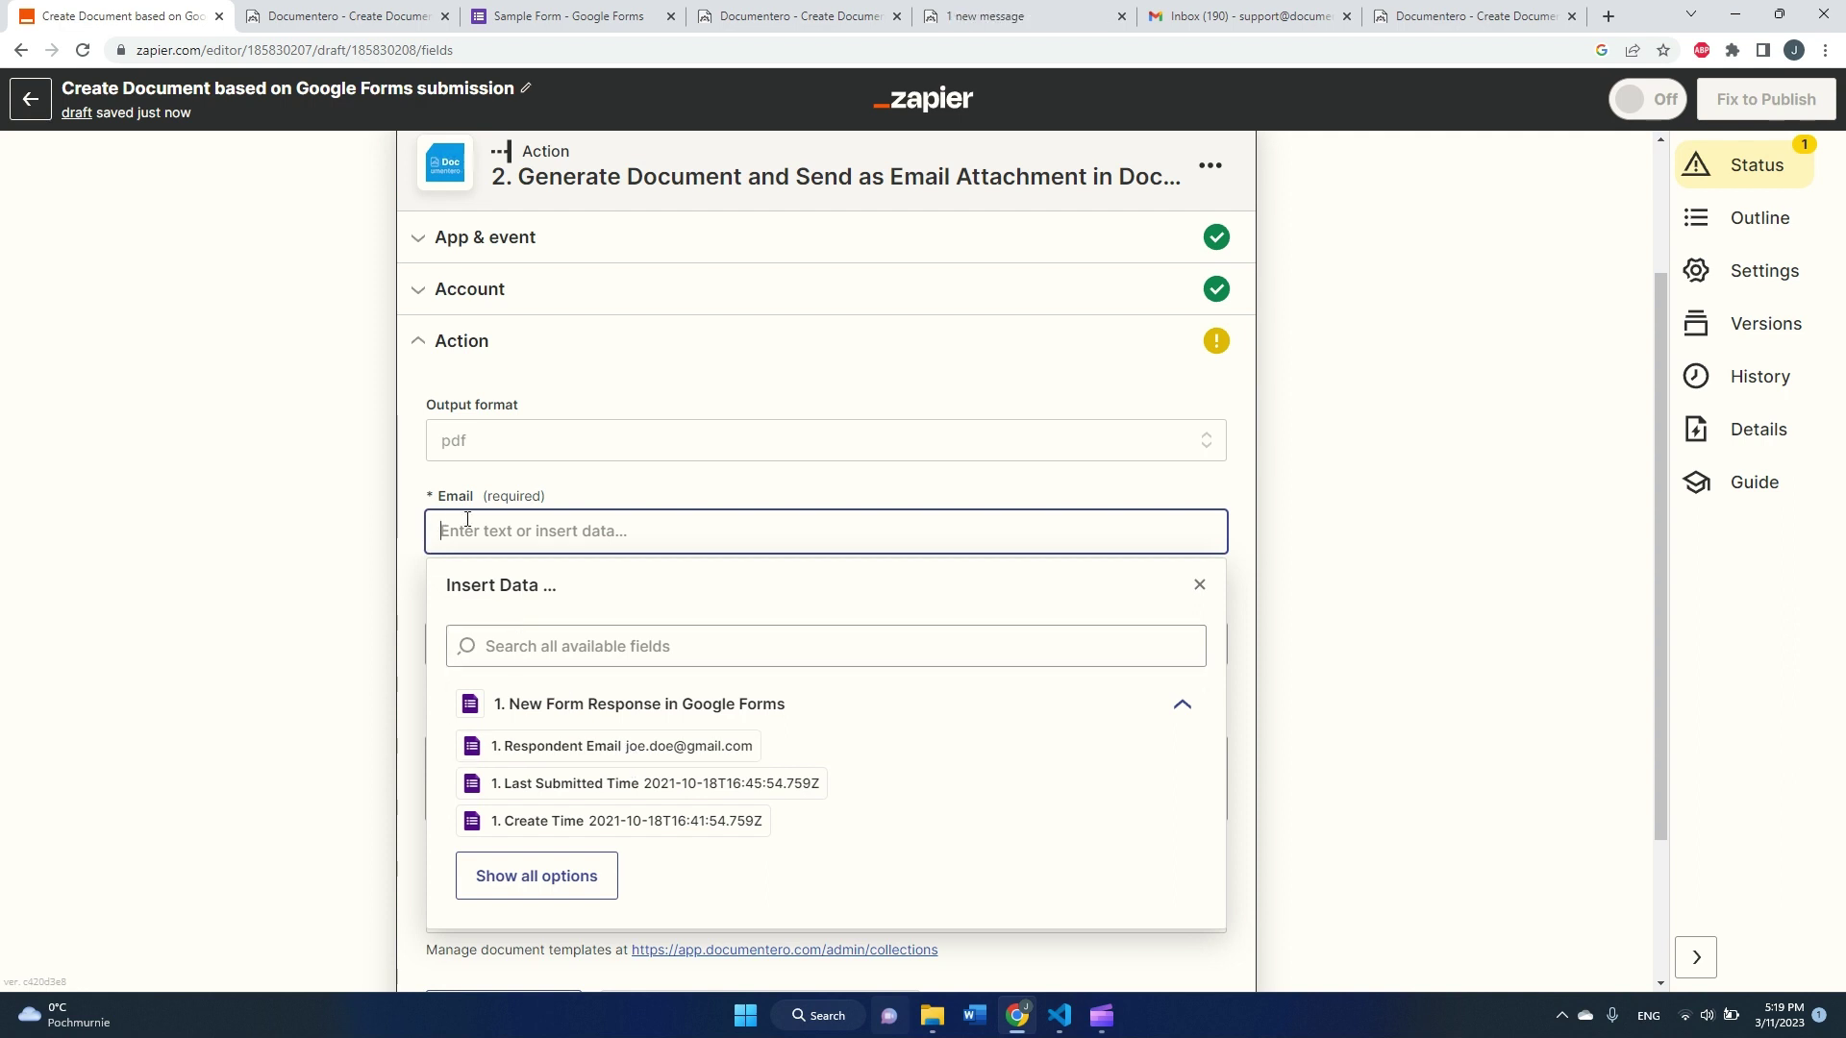
left_click(335, 514)
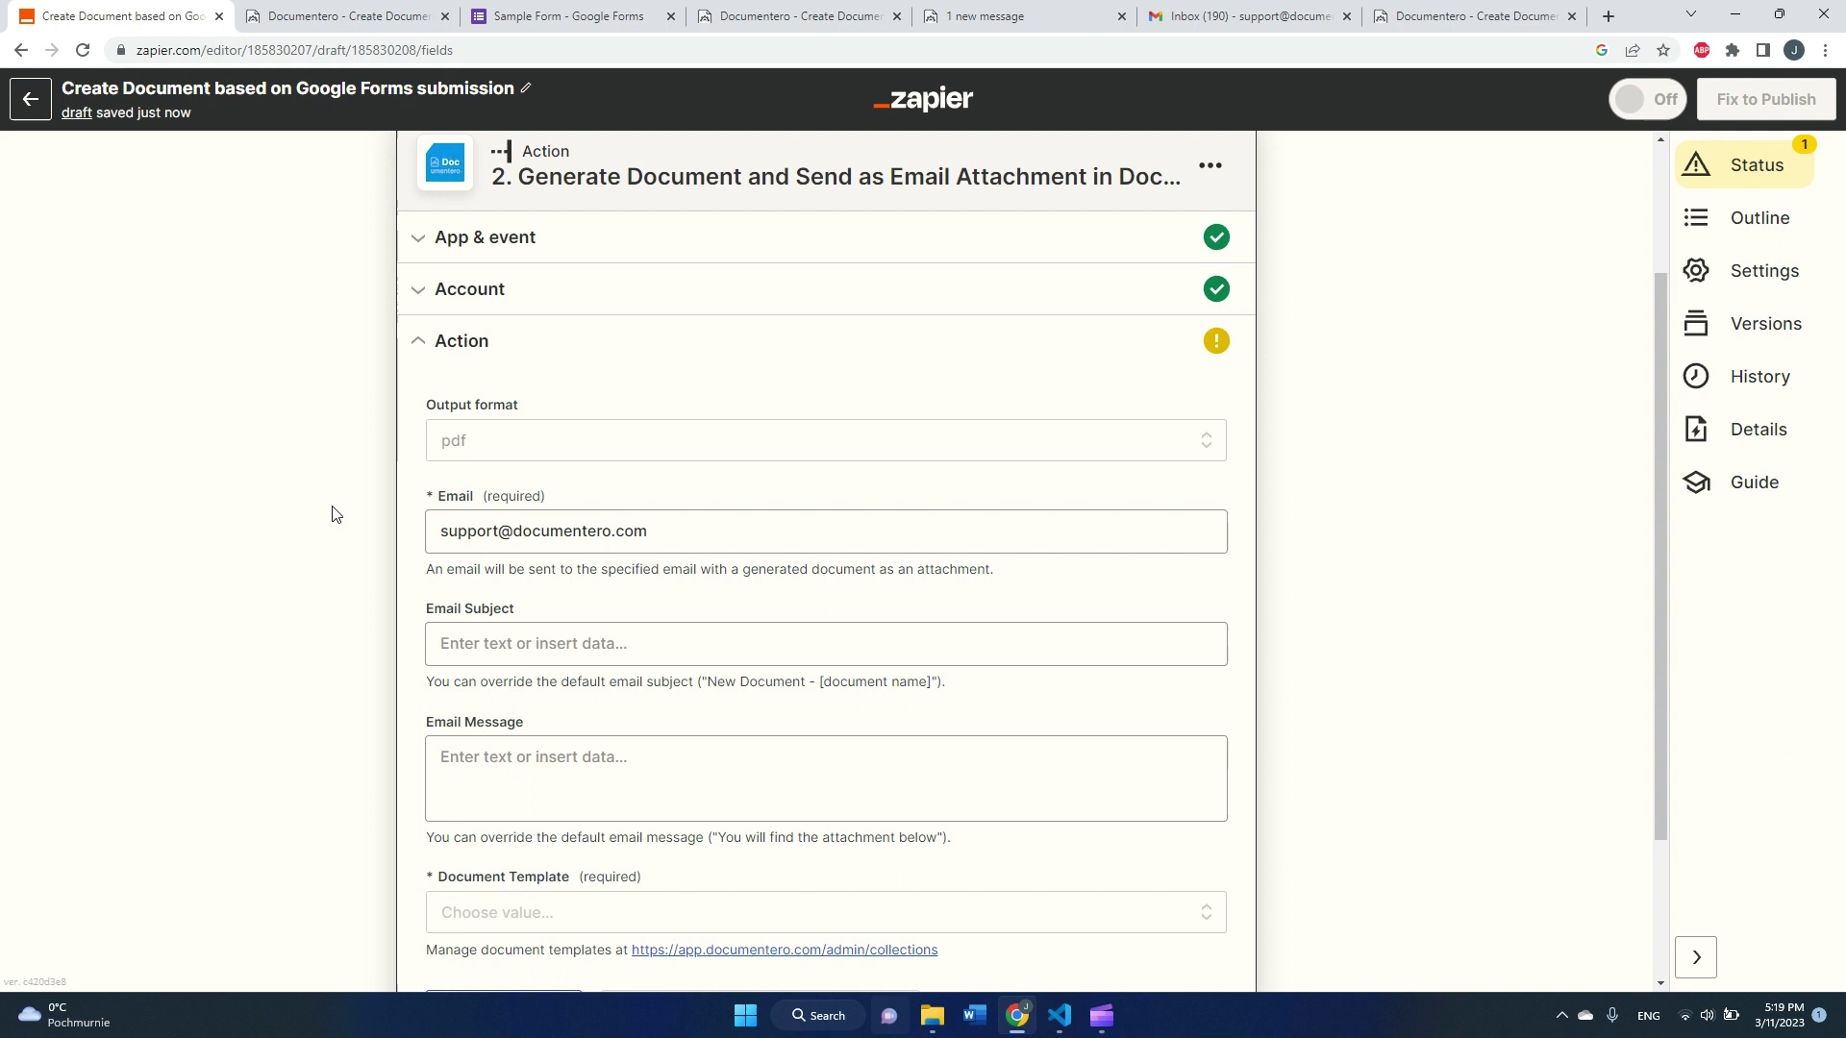
Step: Set the Email Subject to 'New Form Response from' followed by the Respondent Email
left_click(497, 644)
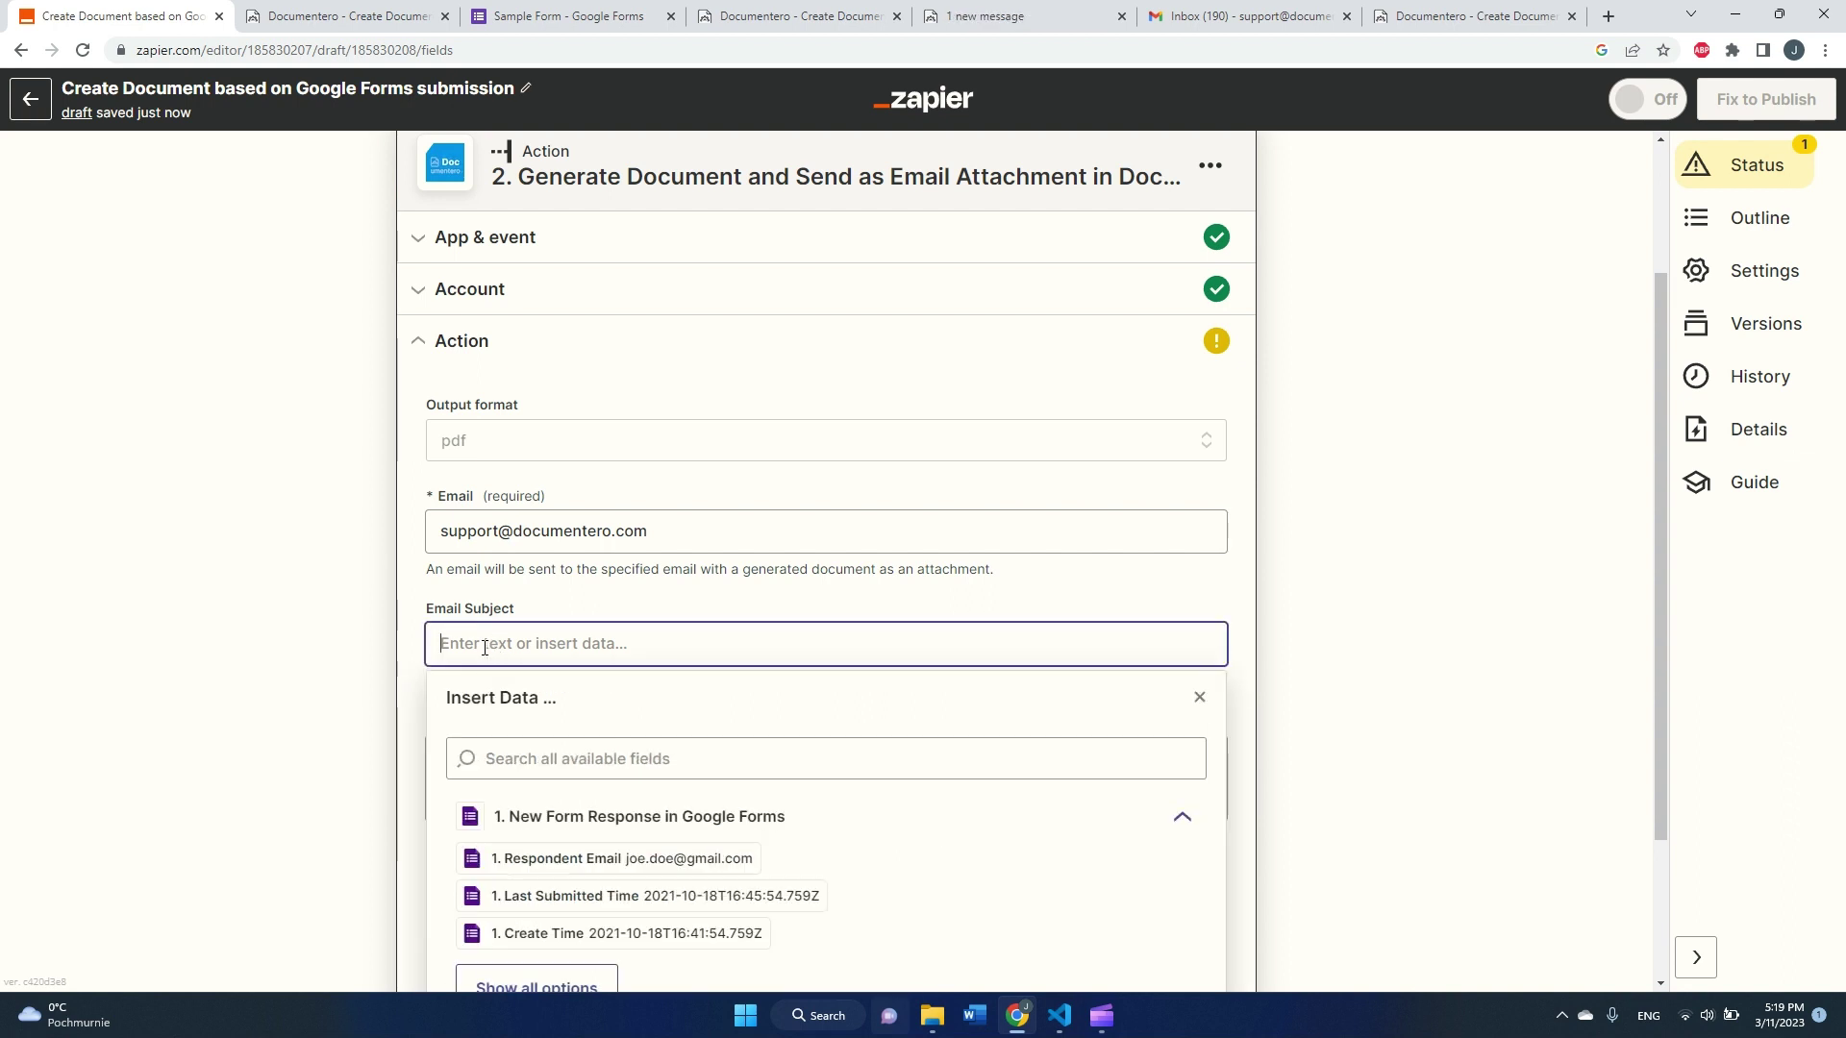
type("New Form Responmse")
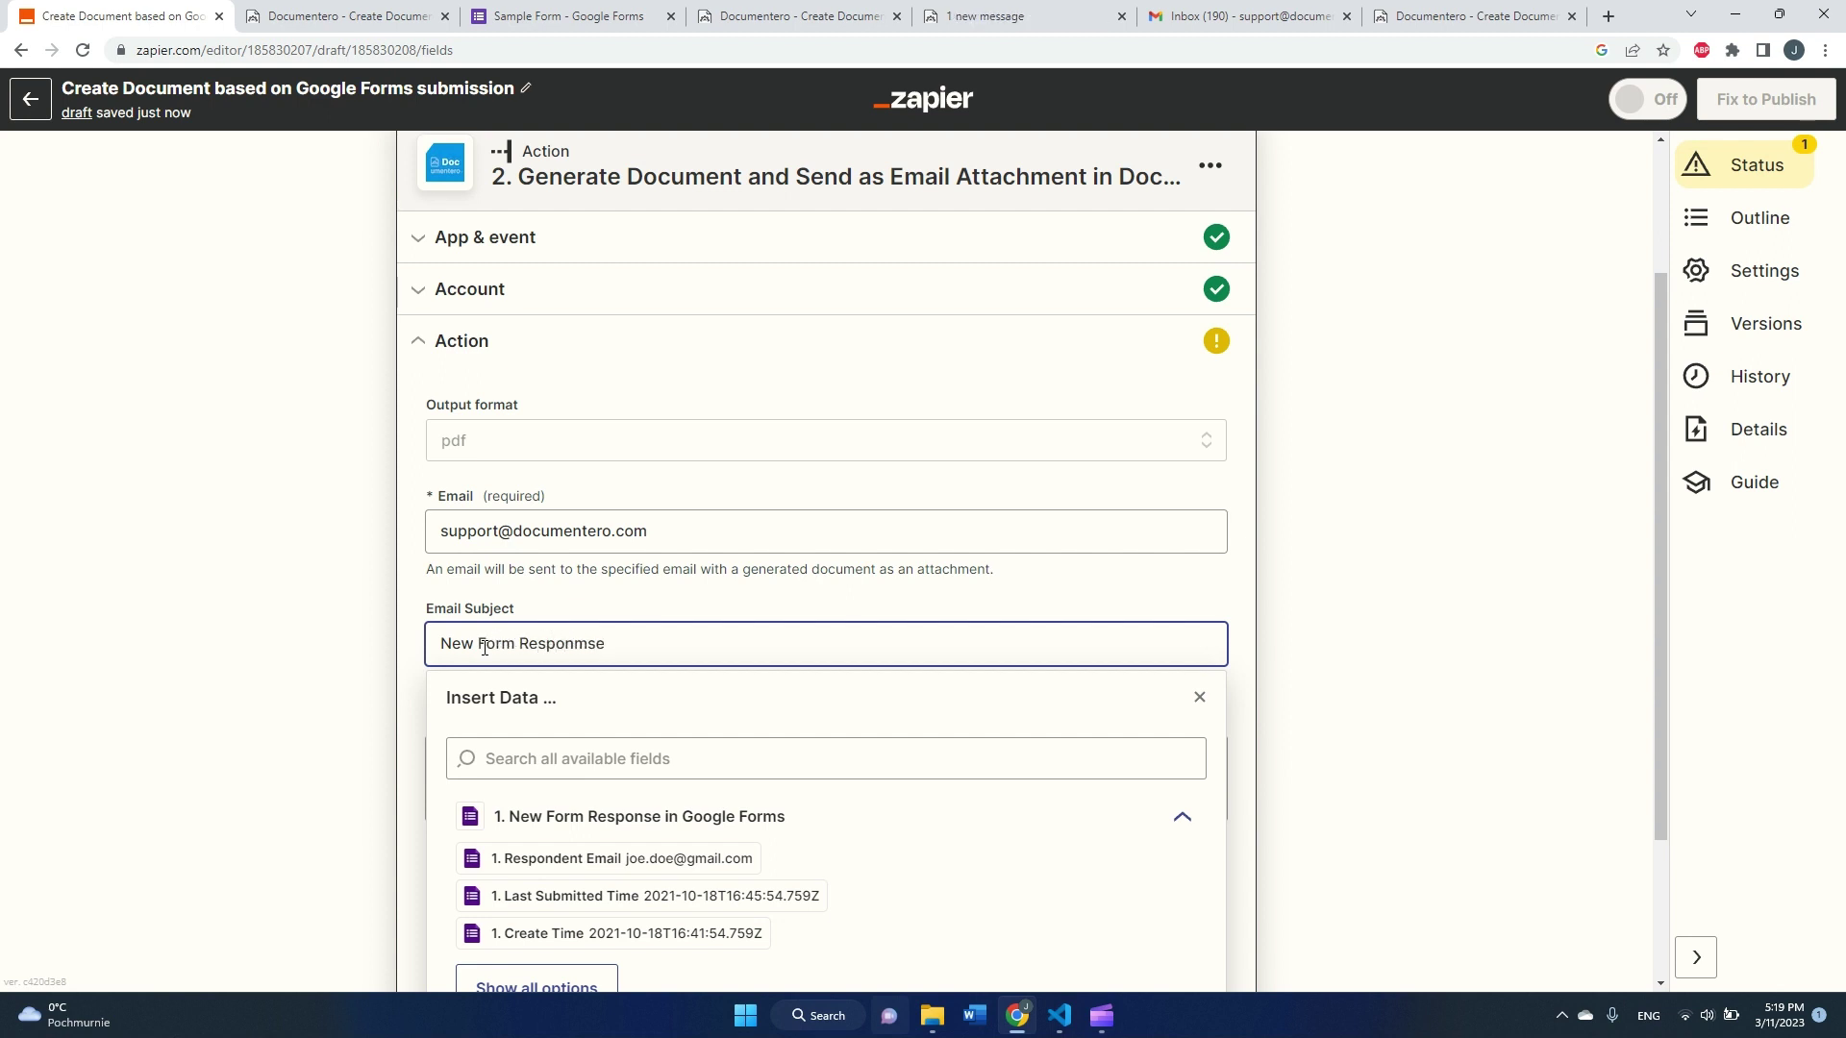
key("BackSpace")
key("BackSpace")
key("BackSpace")
type("se from")
left_click(597, 870)
left_click(352, 674)
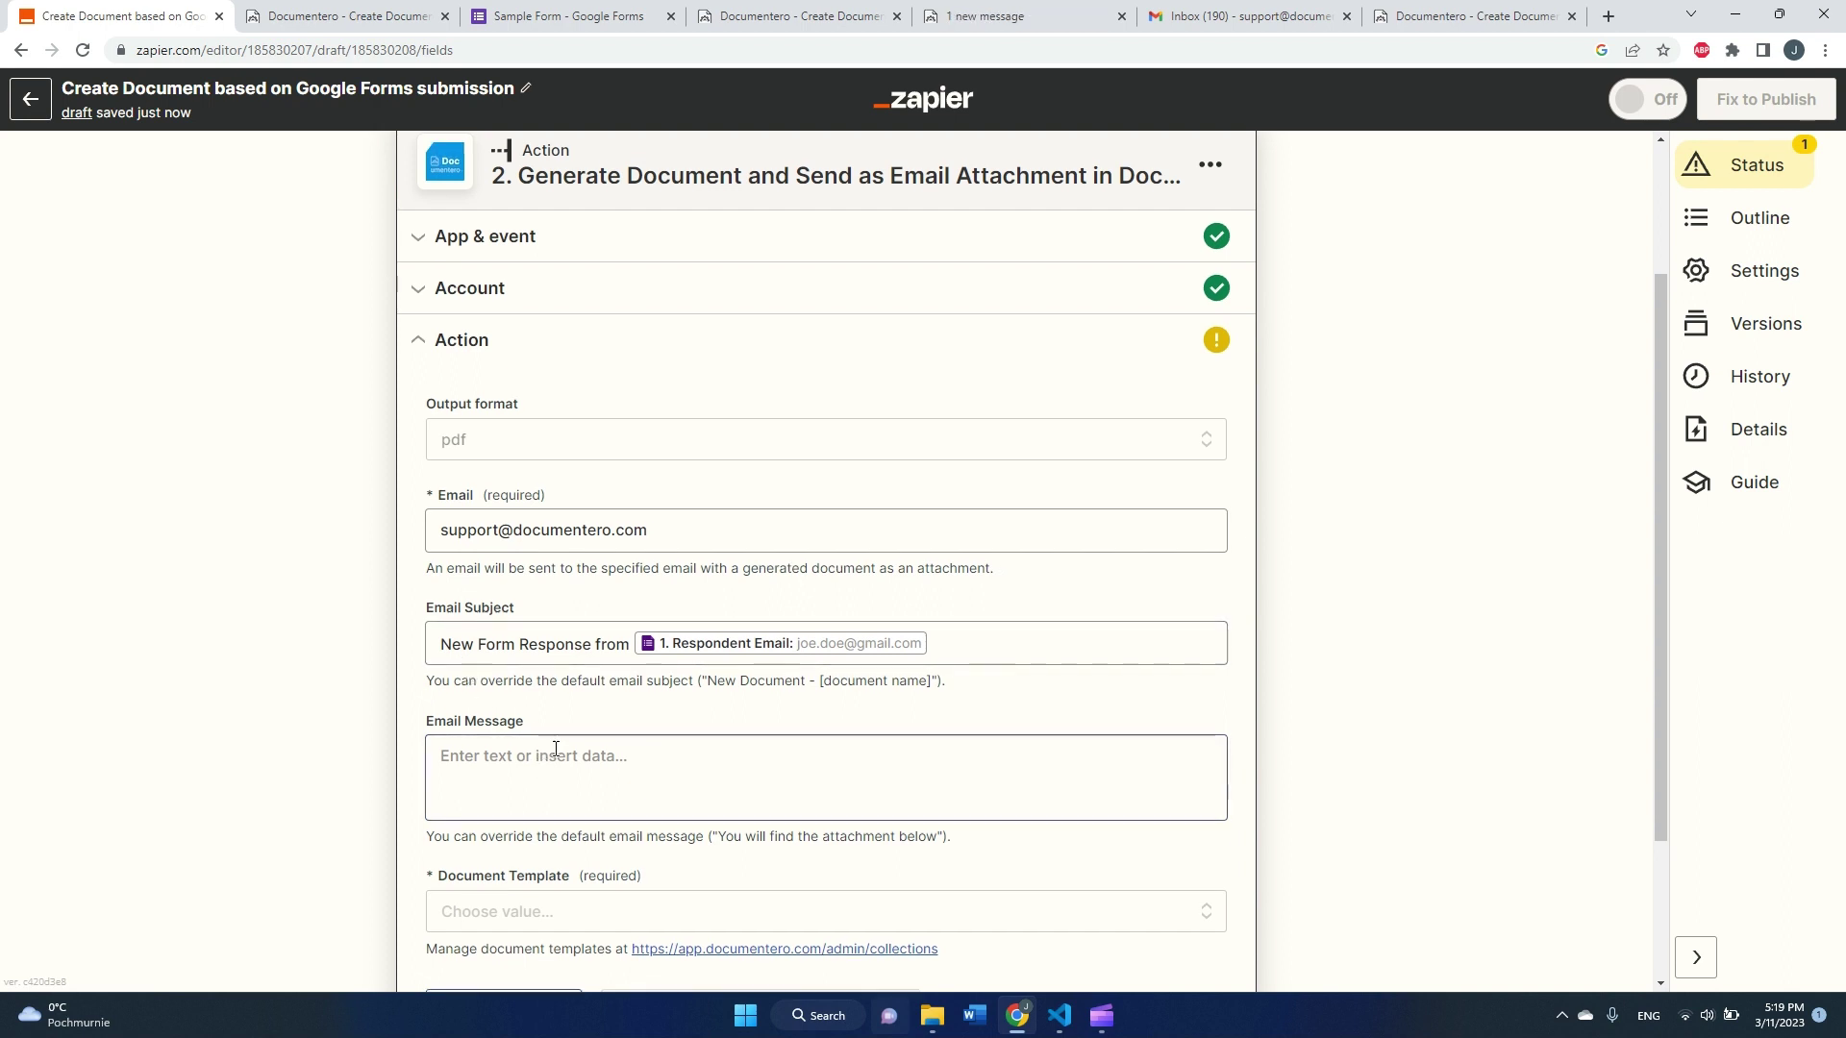
scroll(548, 755, "down", 1)
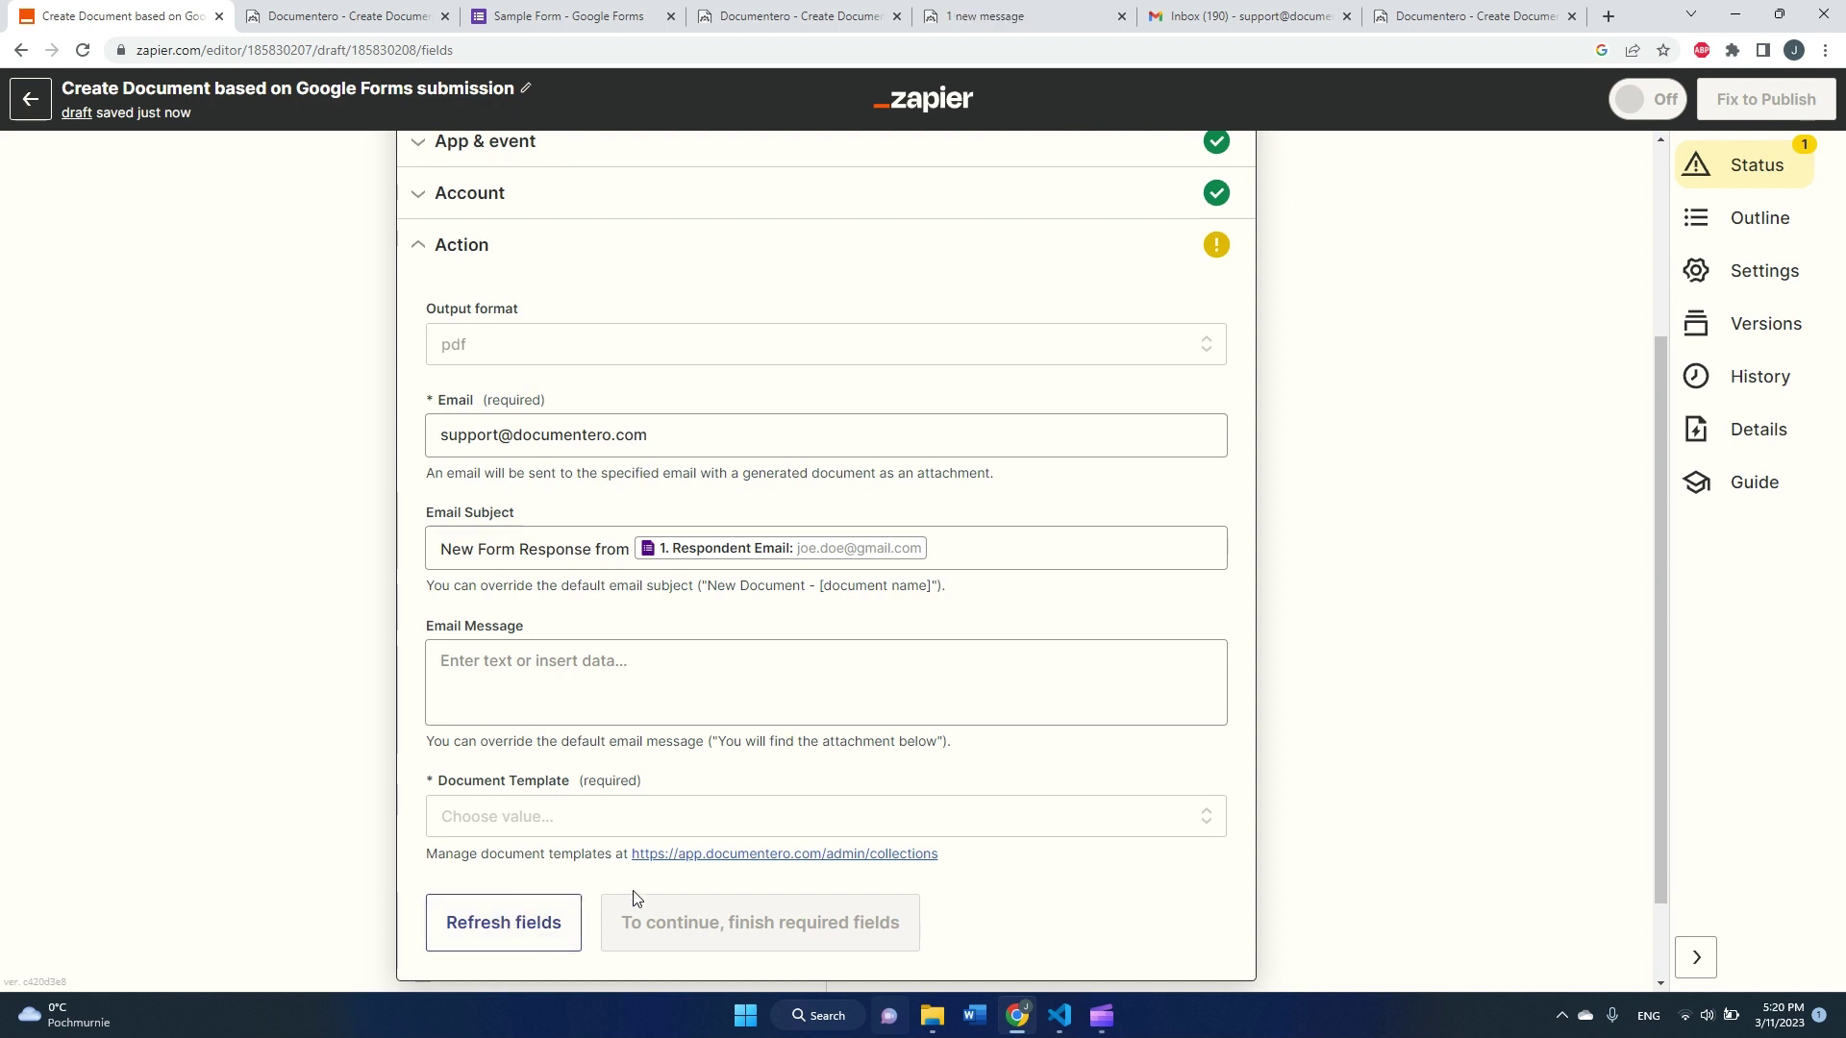
Step: Open Documentero's template page (documentero.com/admin/collections) from the Document Template field link
left_click(693, 864)
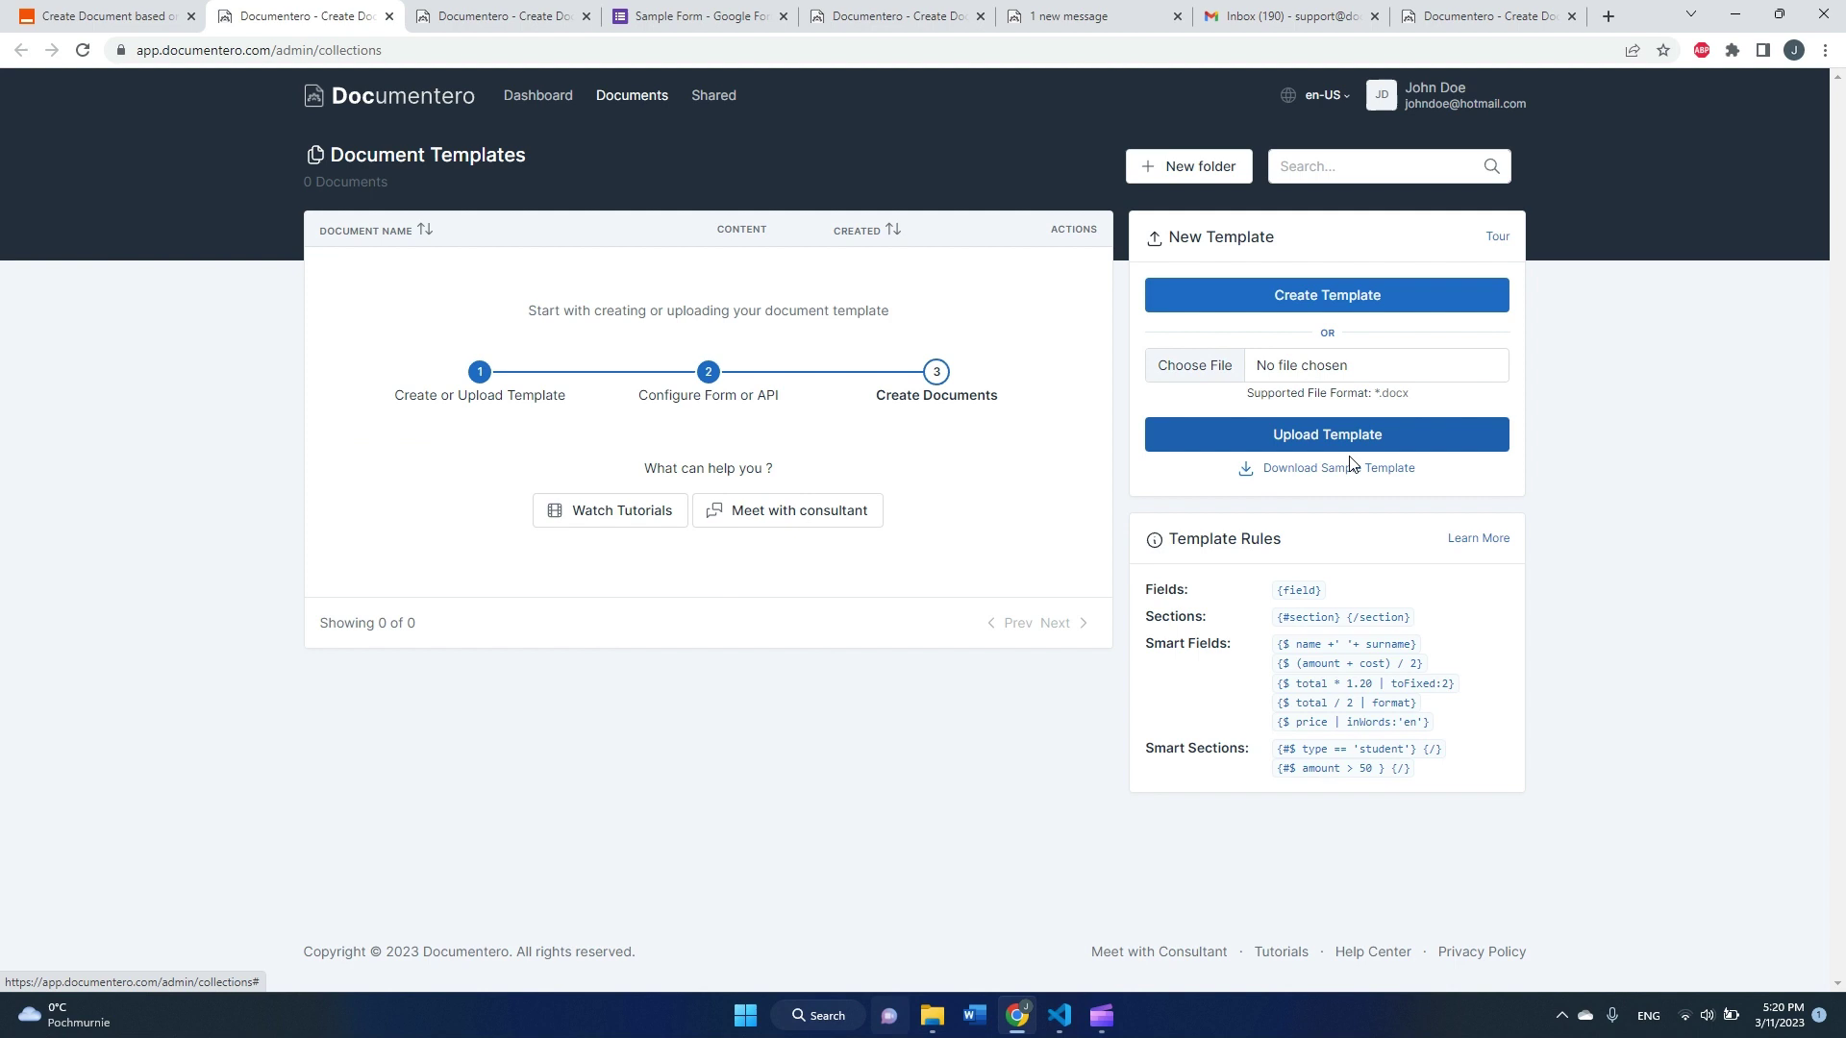
Step: Create a Sample Document template trimmed to only the name, country, city and age placeholders
left_click(1390, 309)
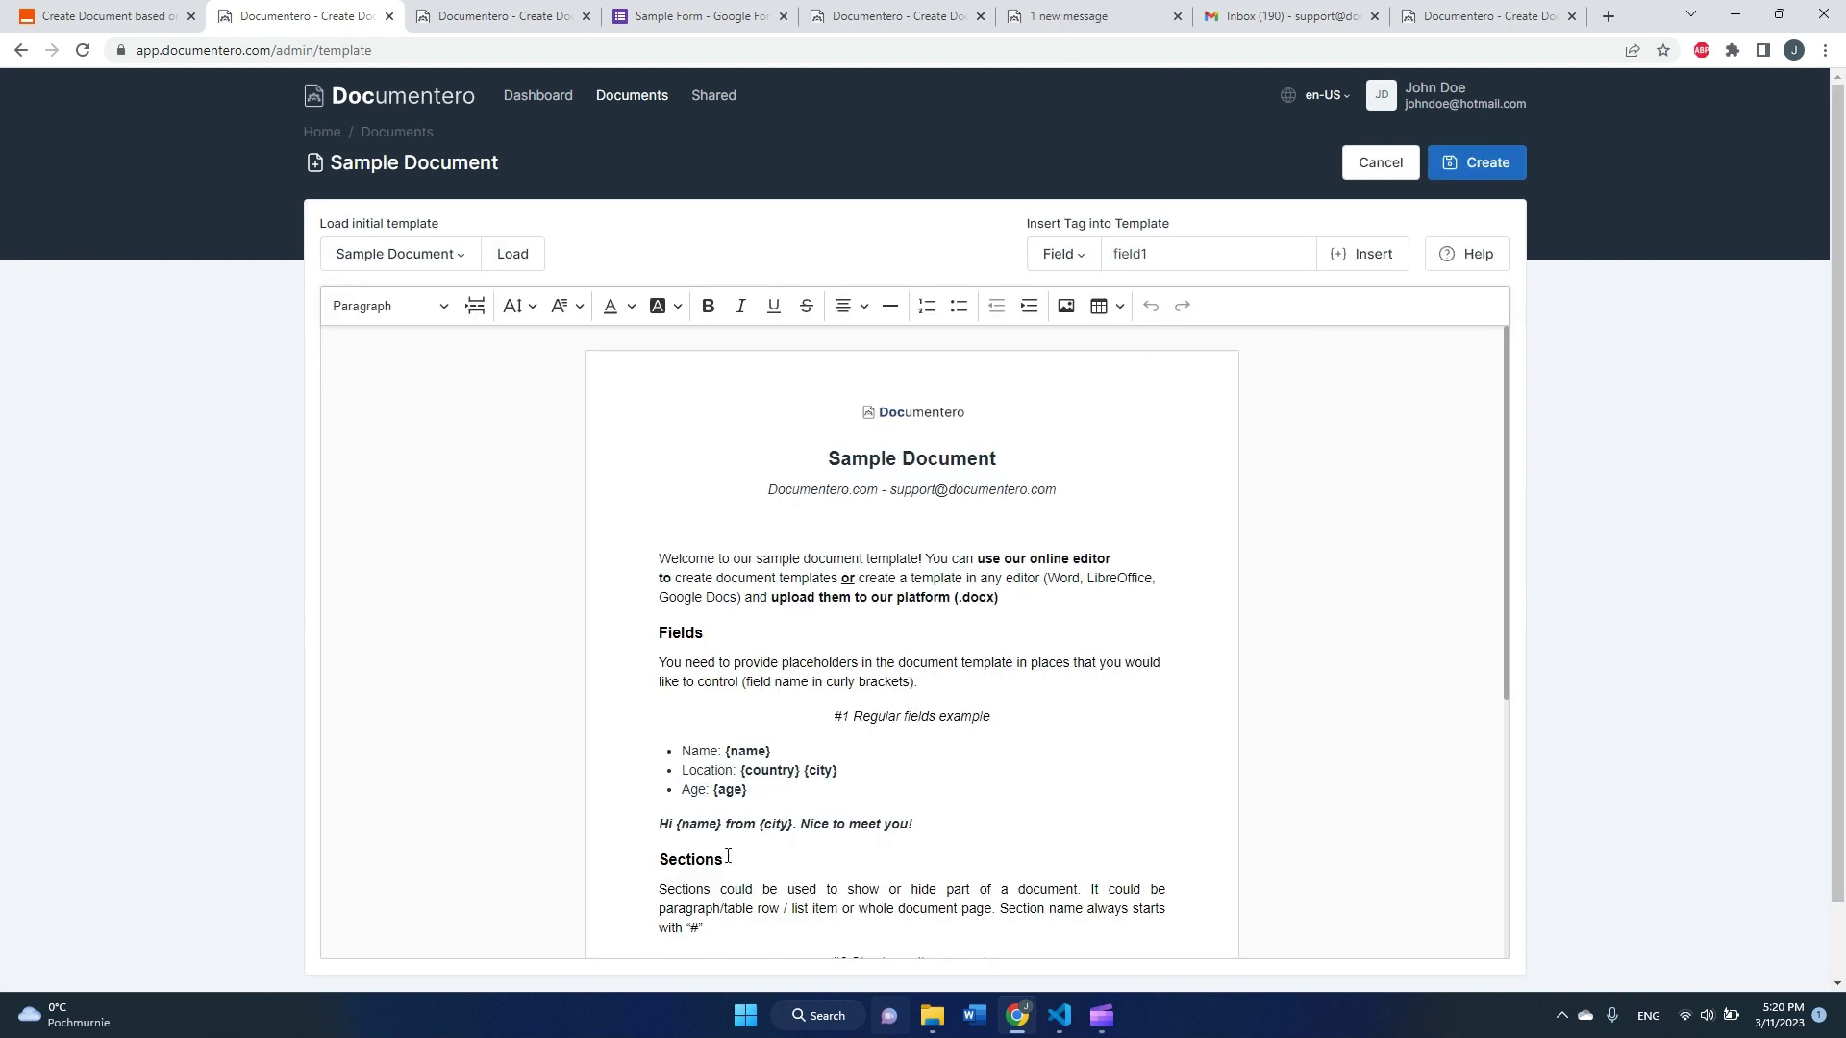
left_click_drag(728, 855, 1065, 876)
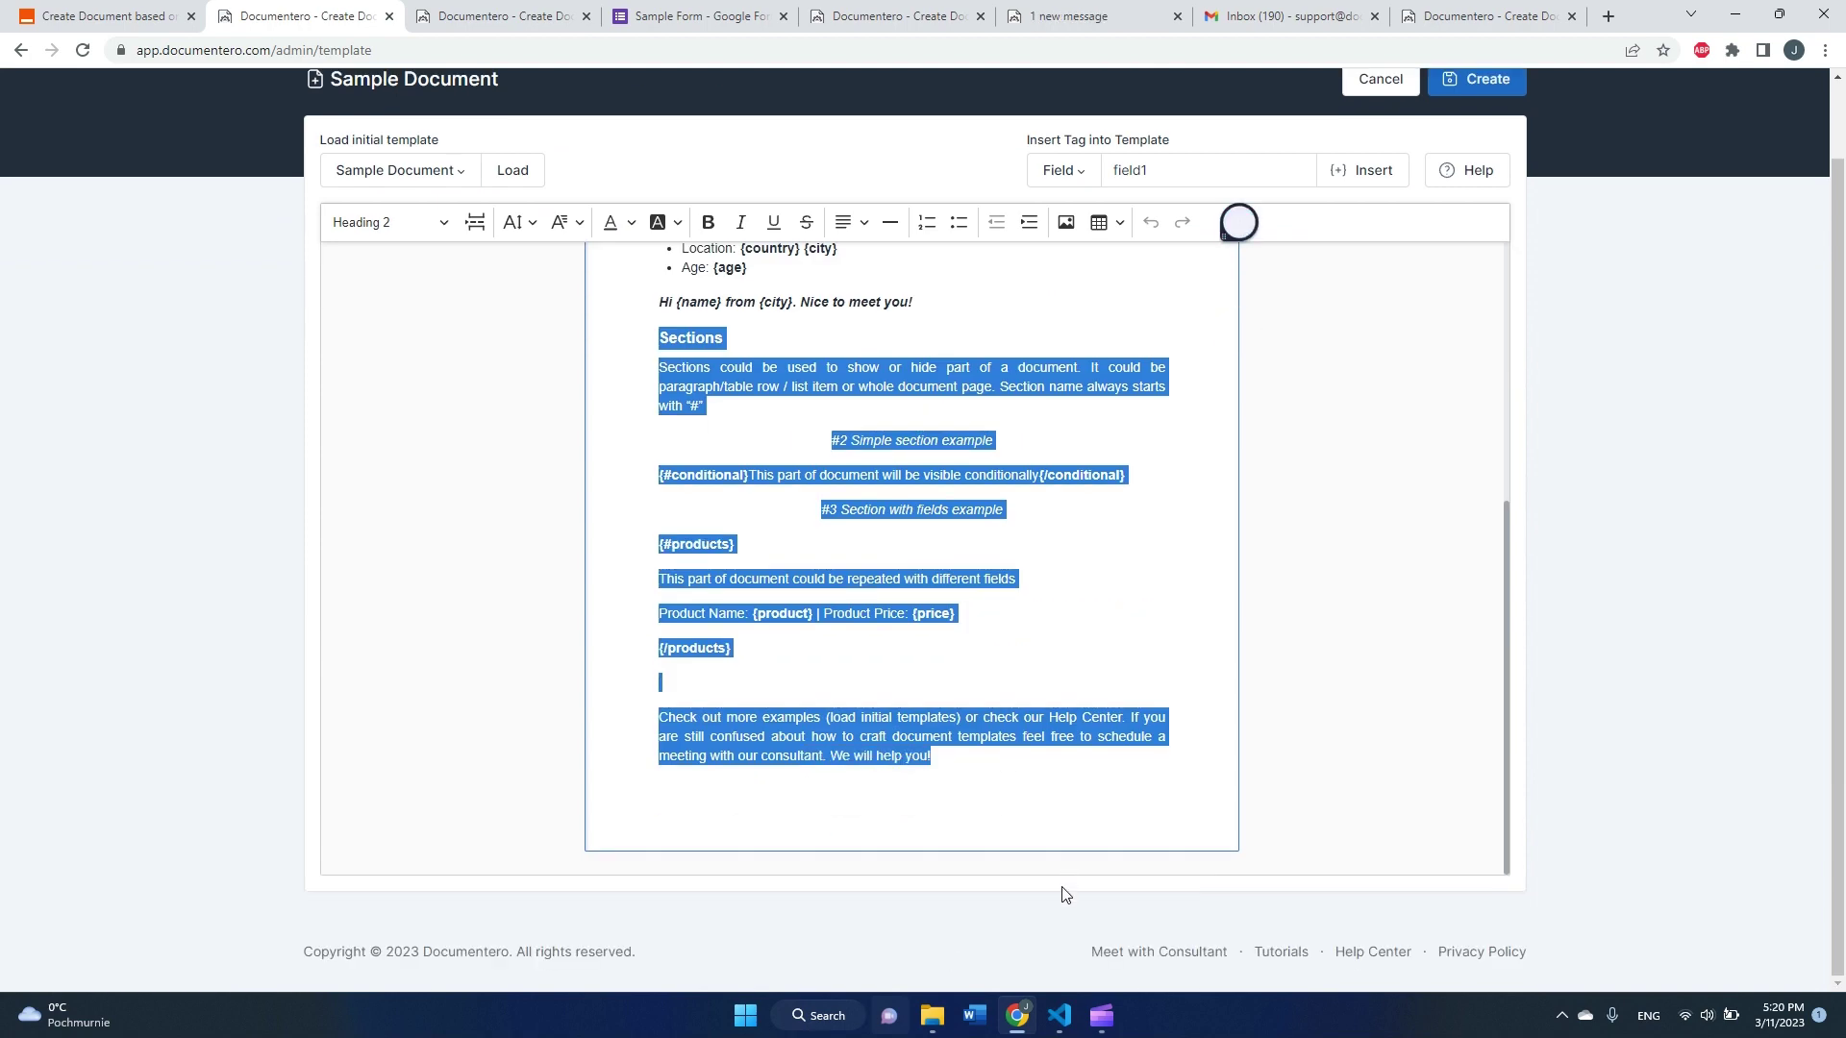
key("BackSpace")
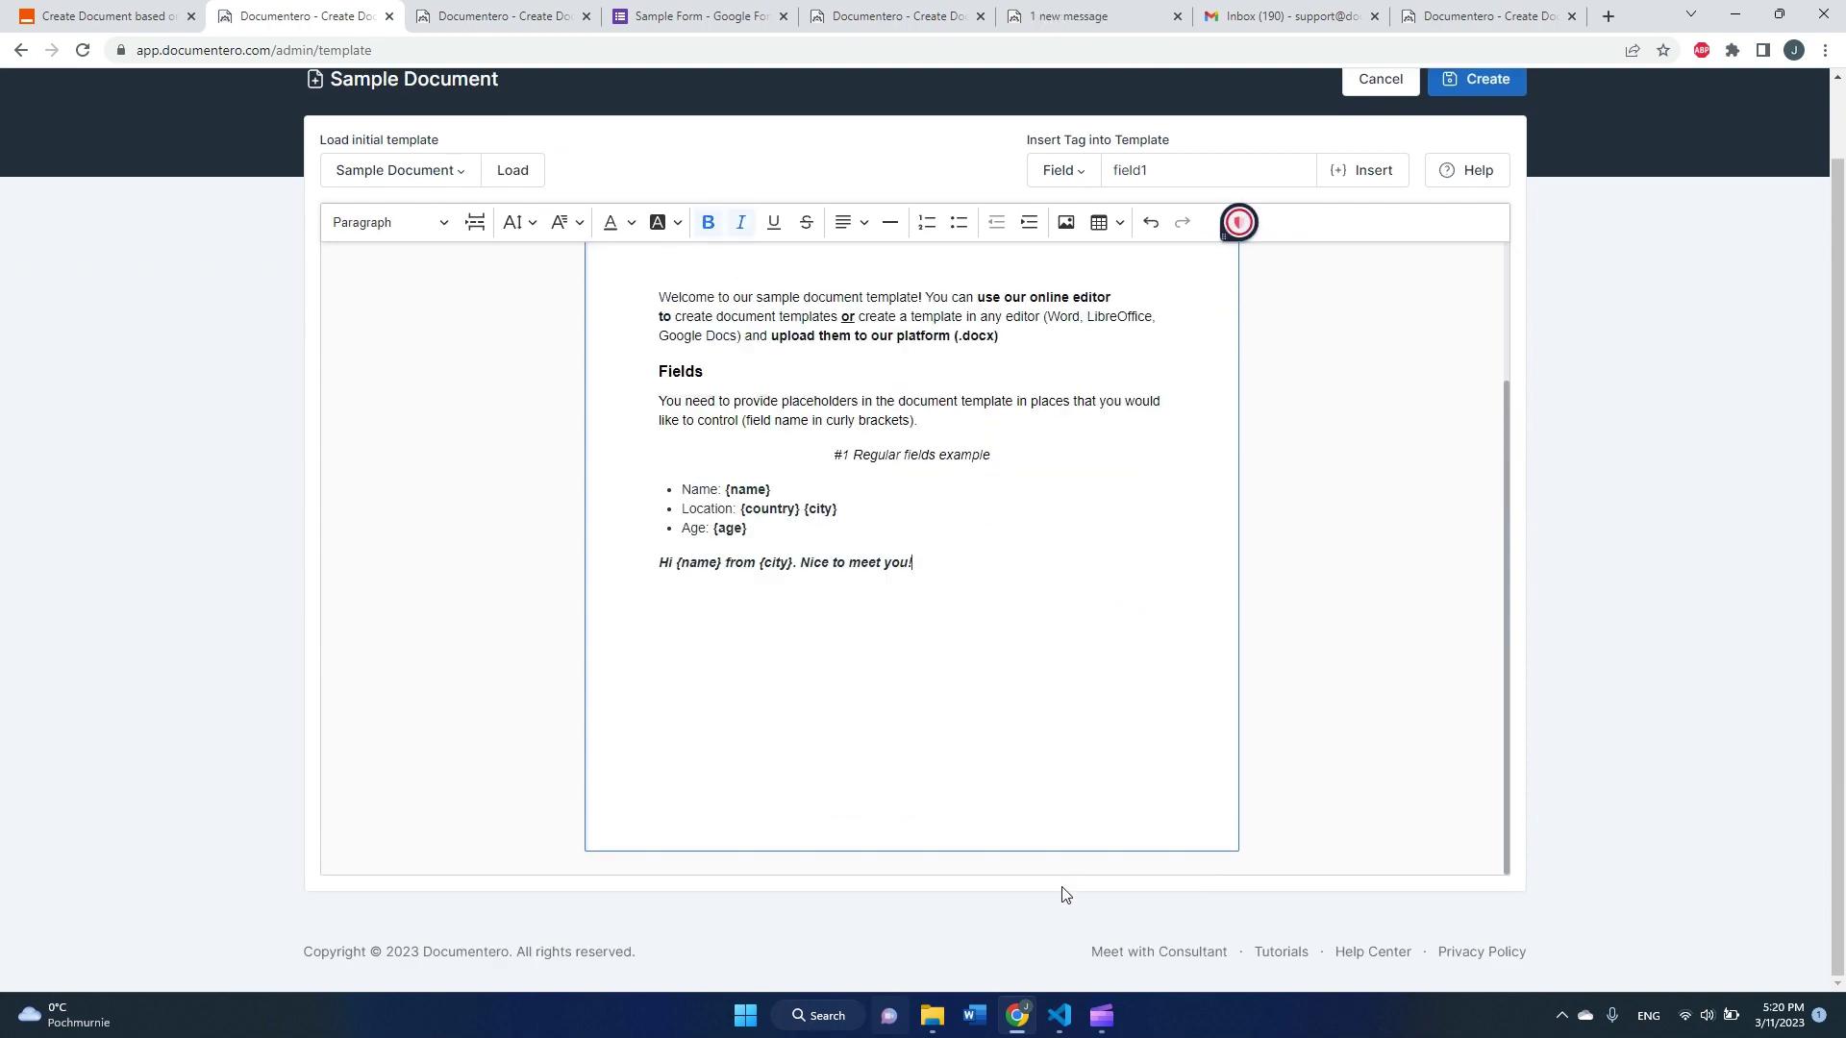
scroll(931, 638, "up", 2)
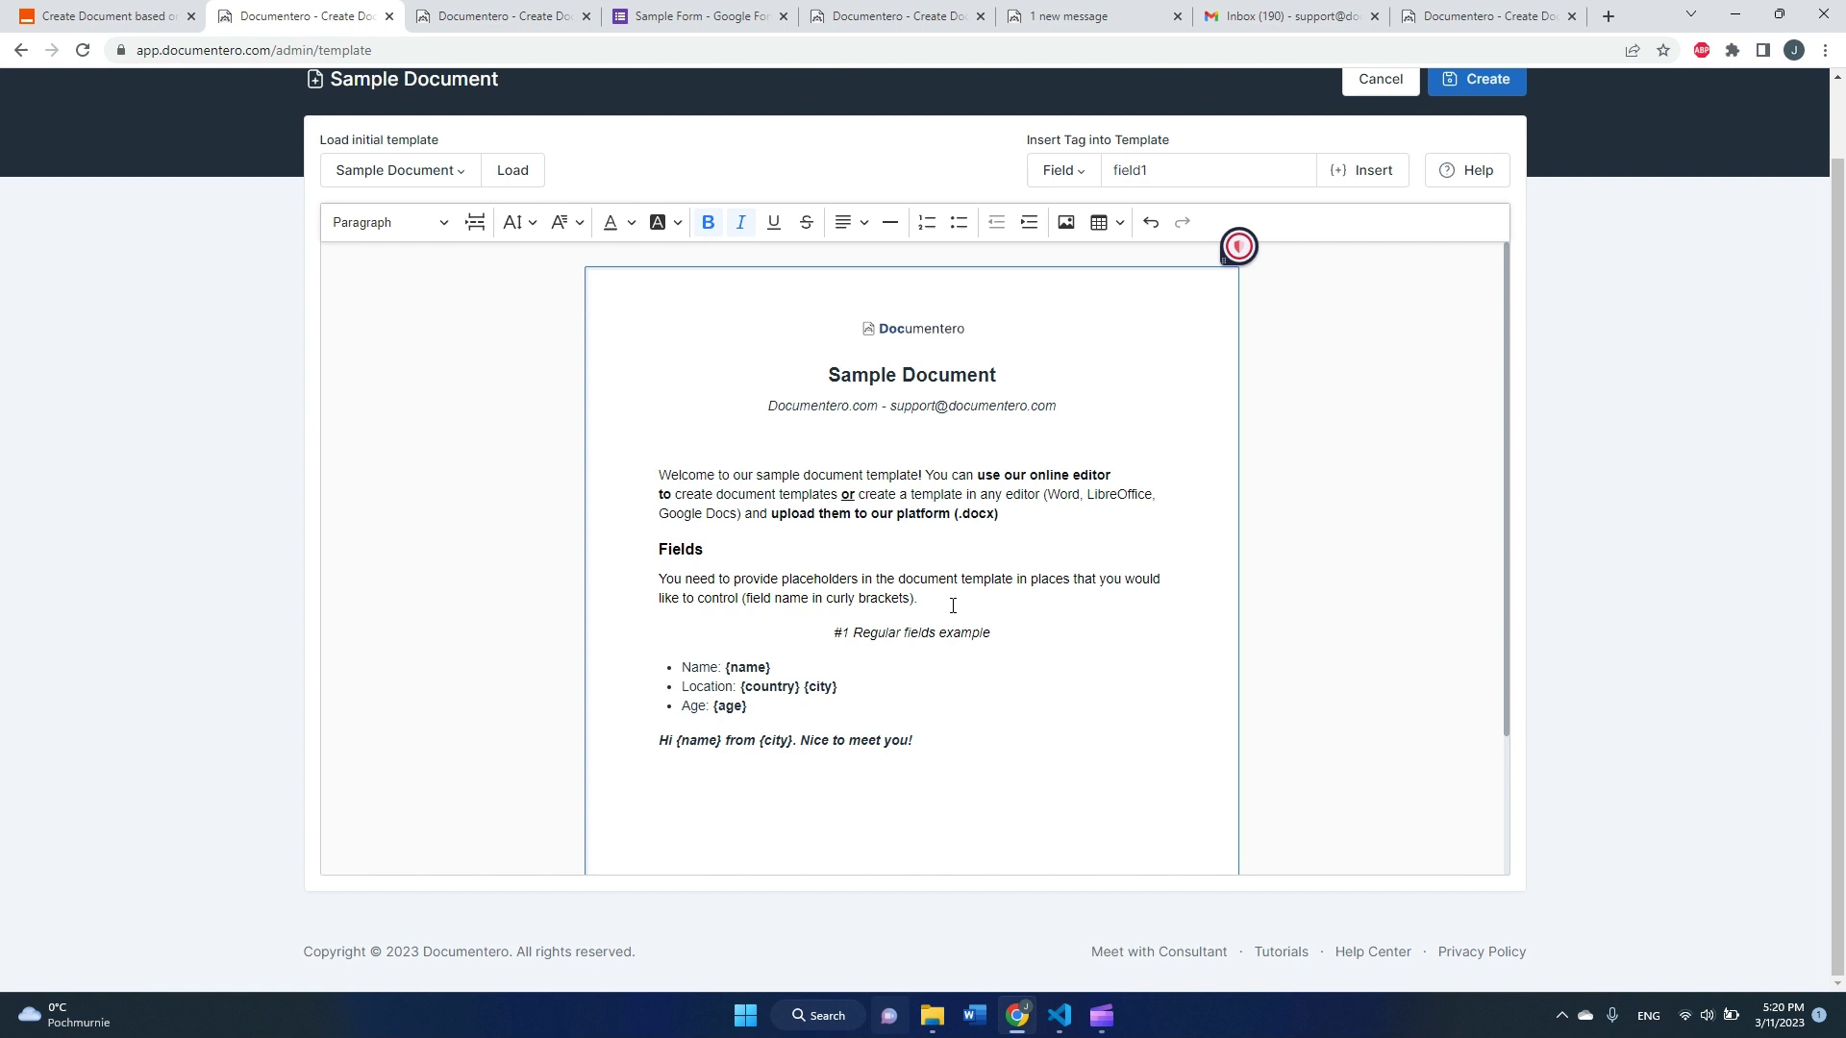
left_click(928, 764)
left_click_drag(723, 667, 785, 712)
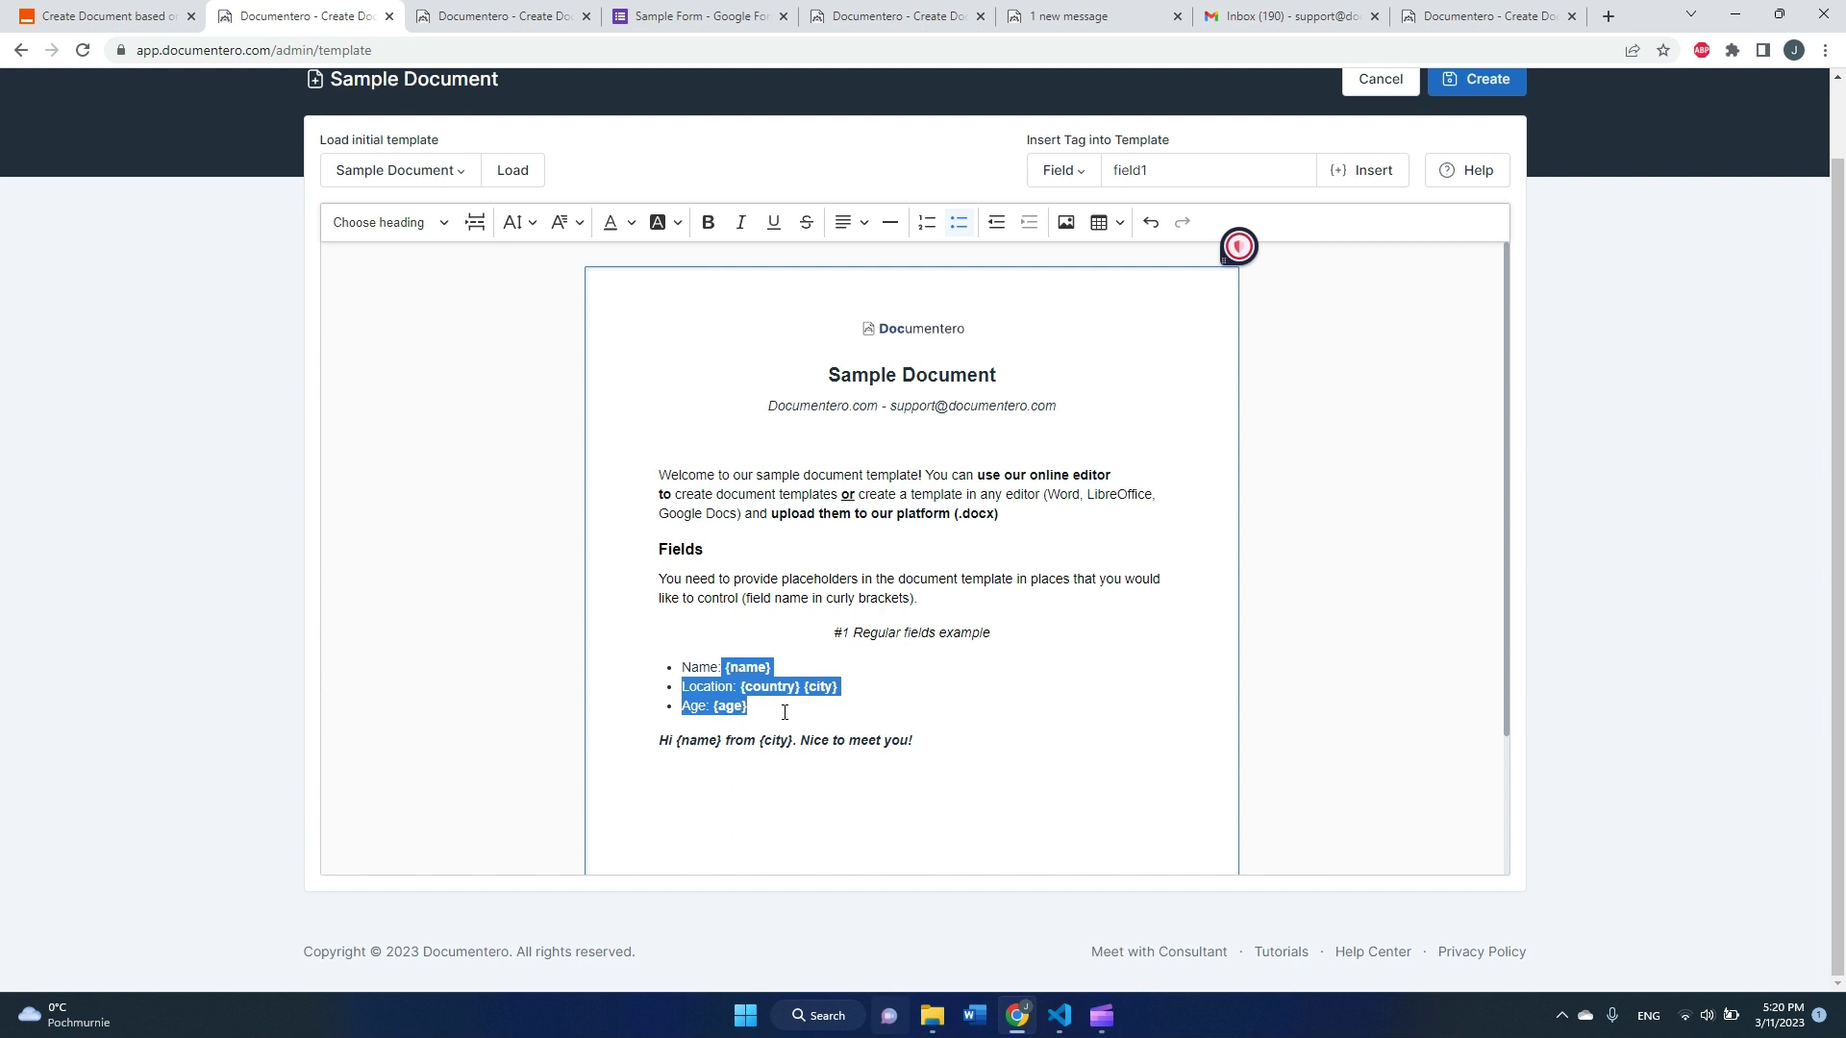
left_click(760, 712)
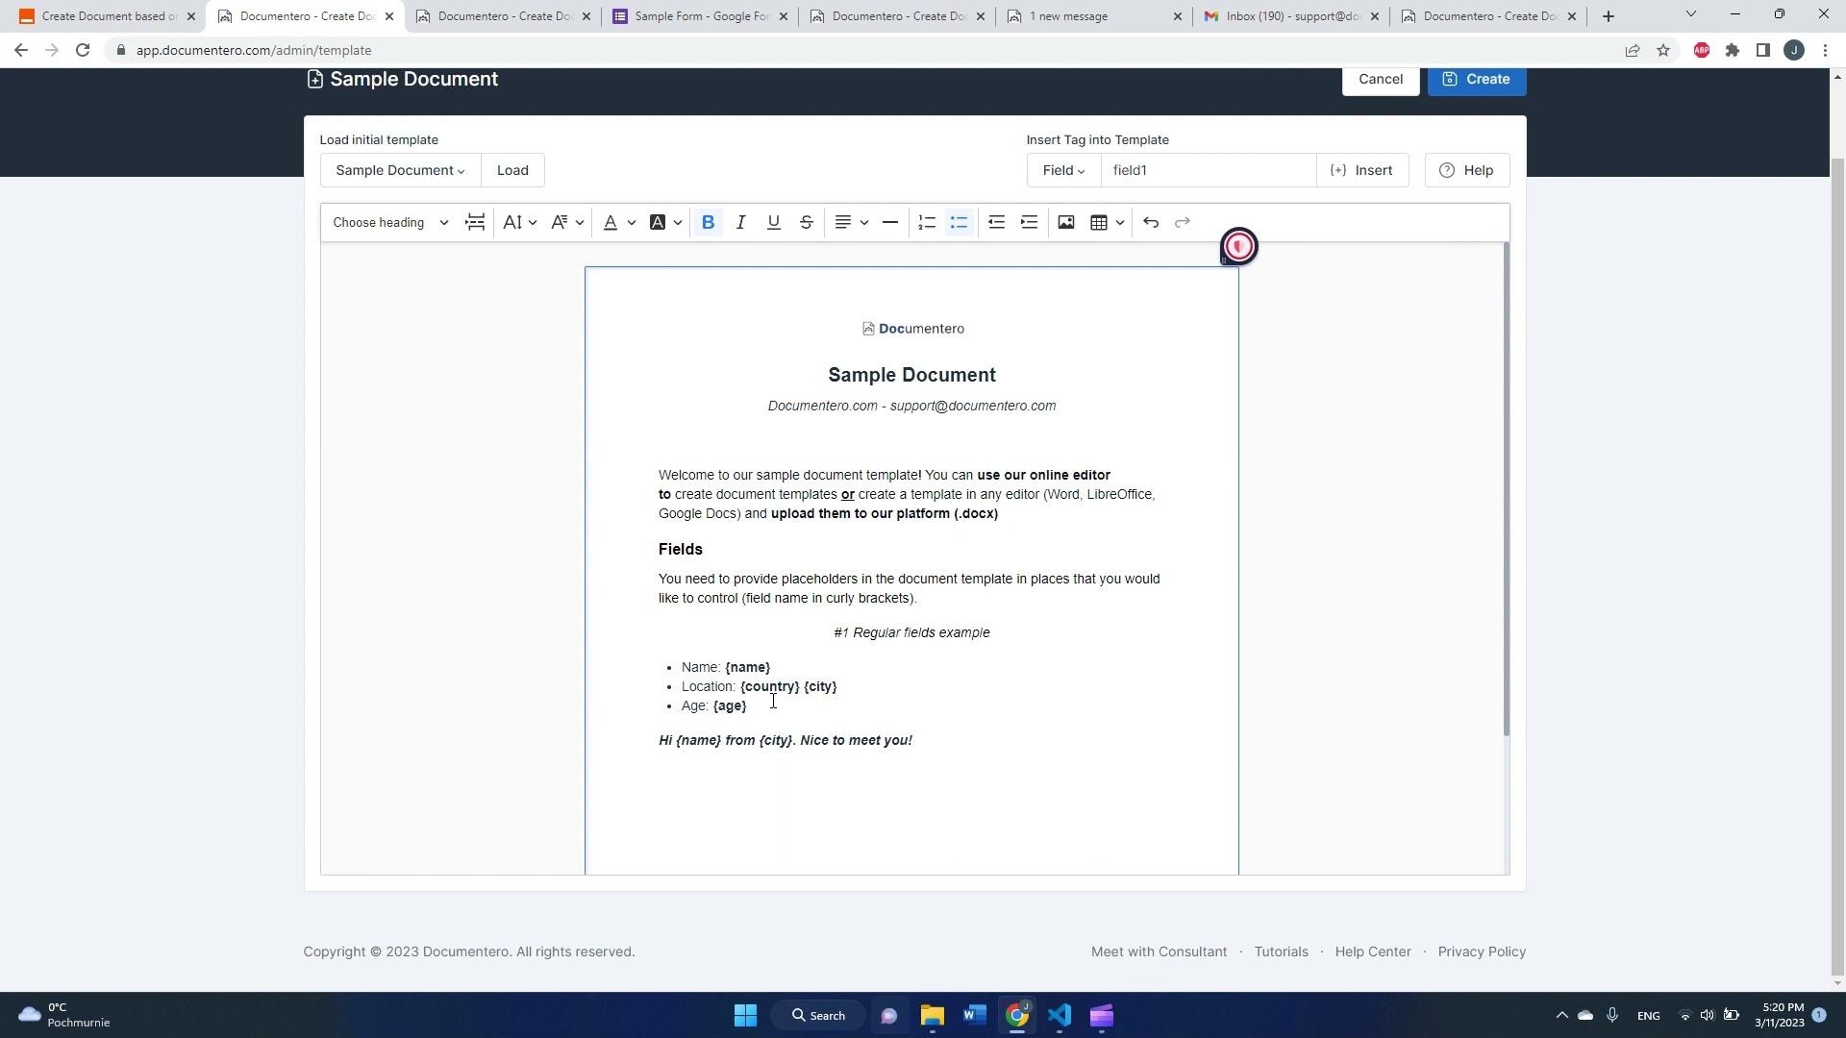
left_click(769, 702)
scroll(1319, 302, "up", 1)
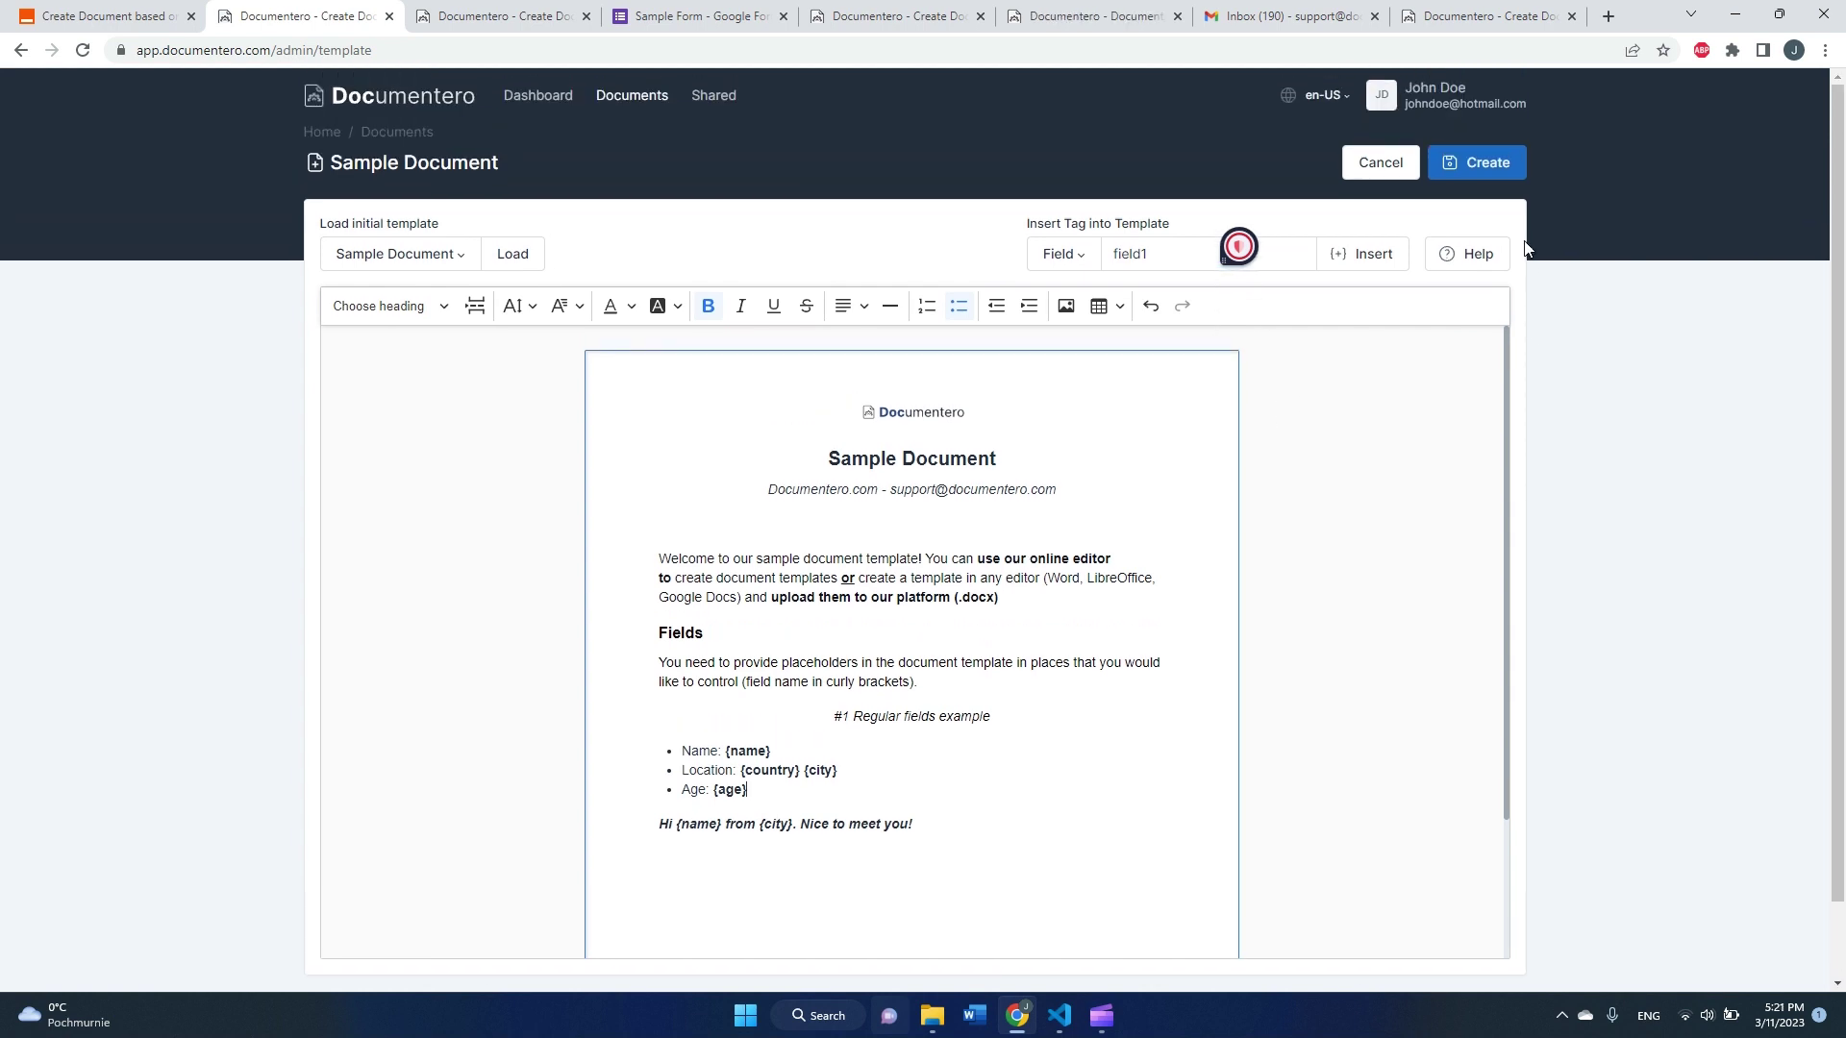
left_click(1503, 179)
left_click(967, 274)
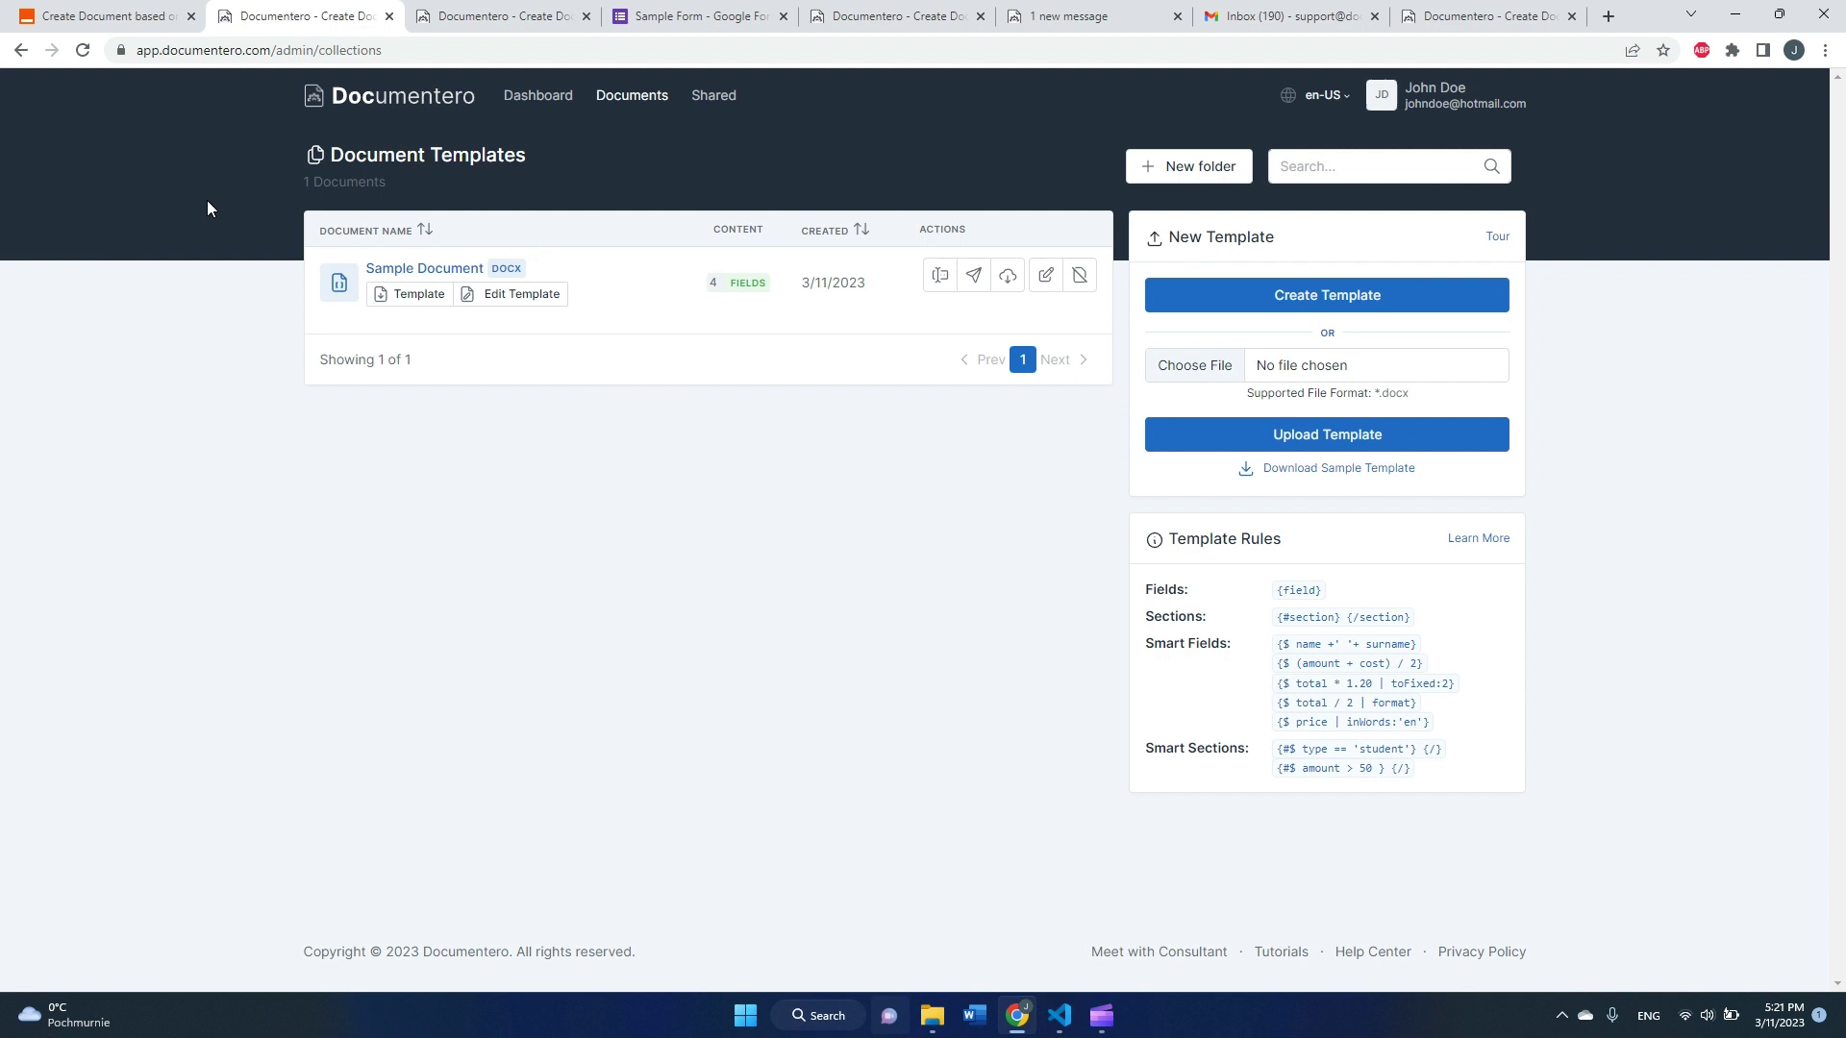
Step: Refresh the Zapier action fields and select Sample Document as the Document Template
left_click(48, 18)
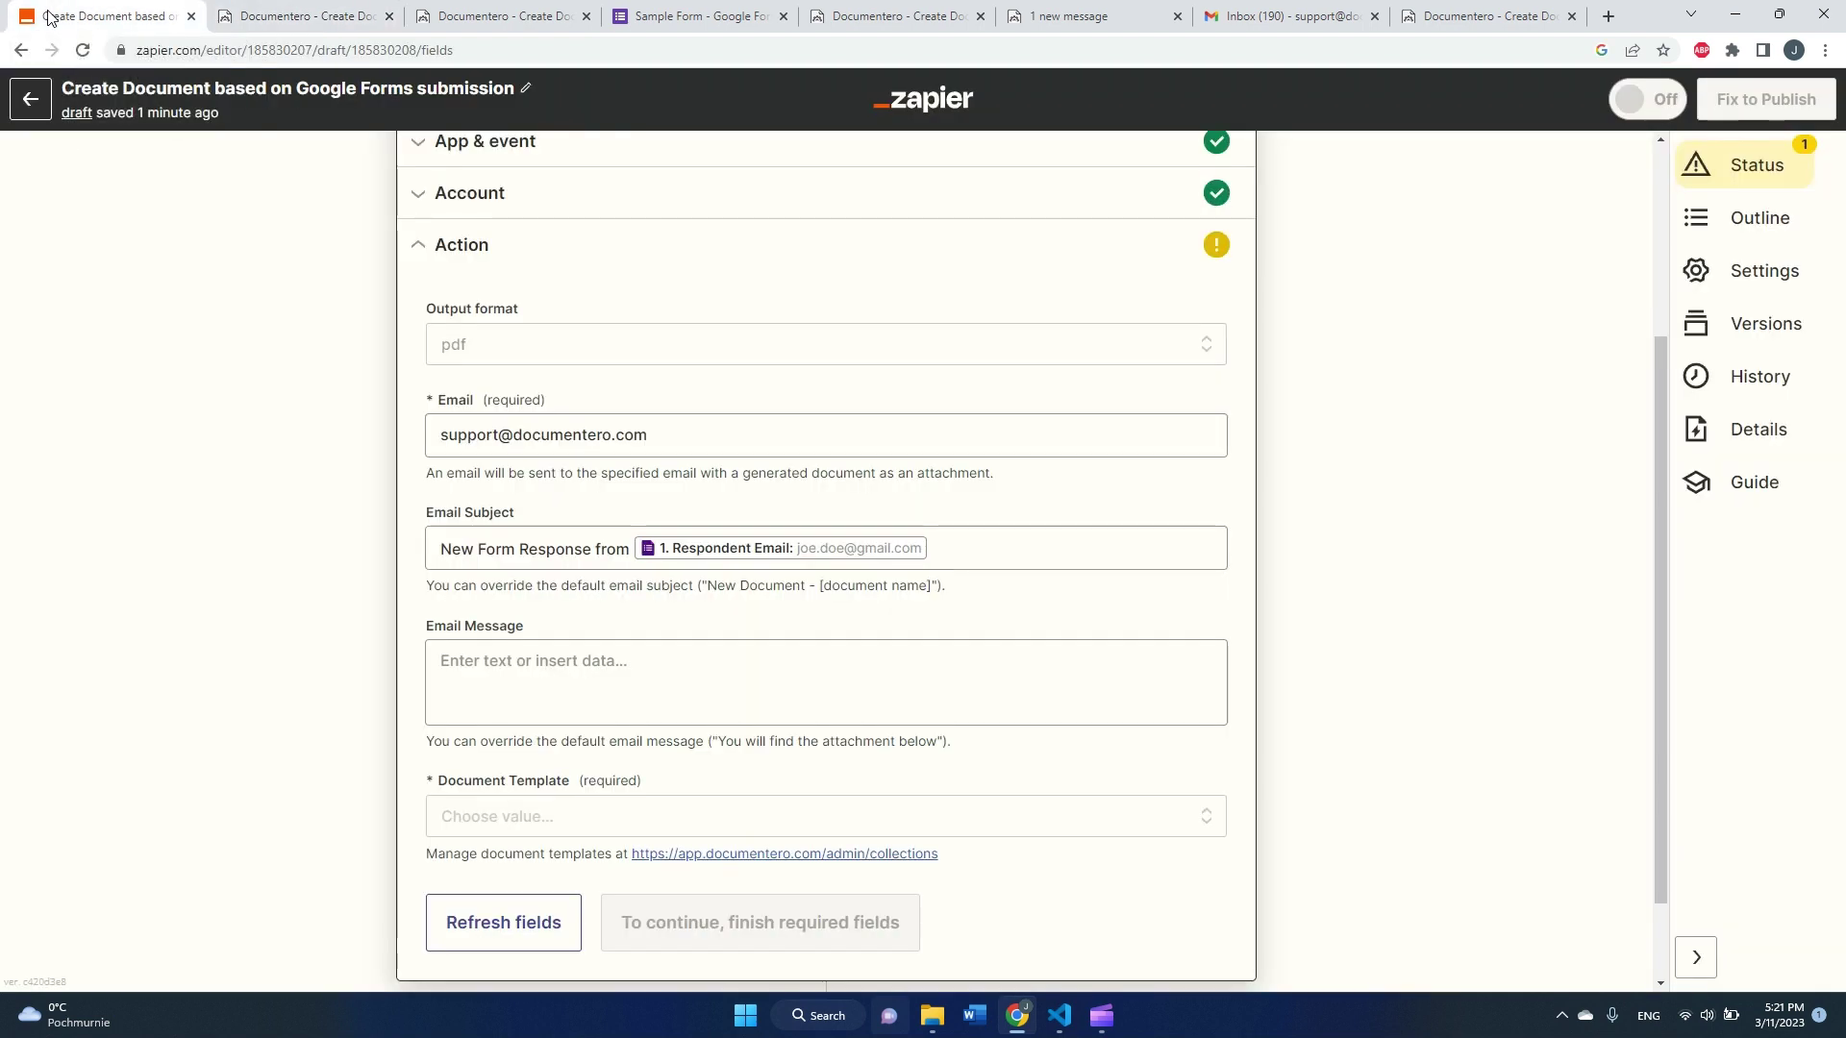
left_click(527, 931)
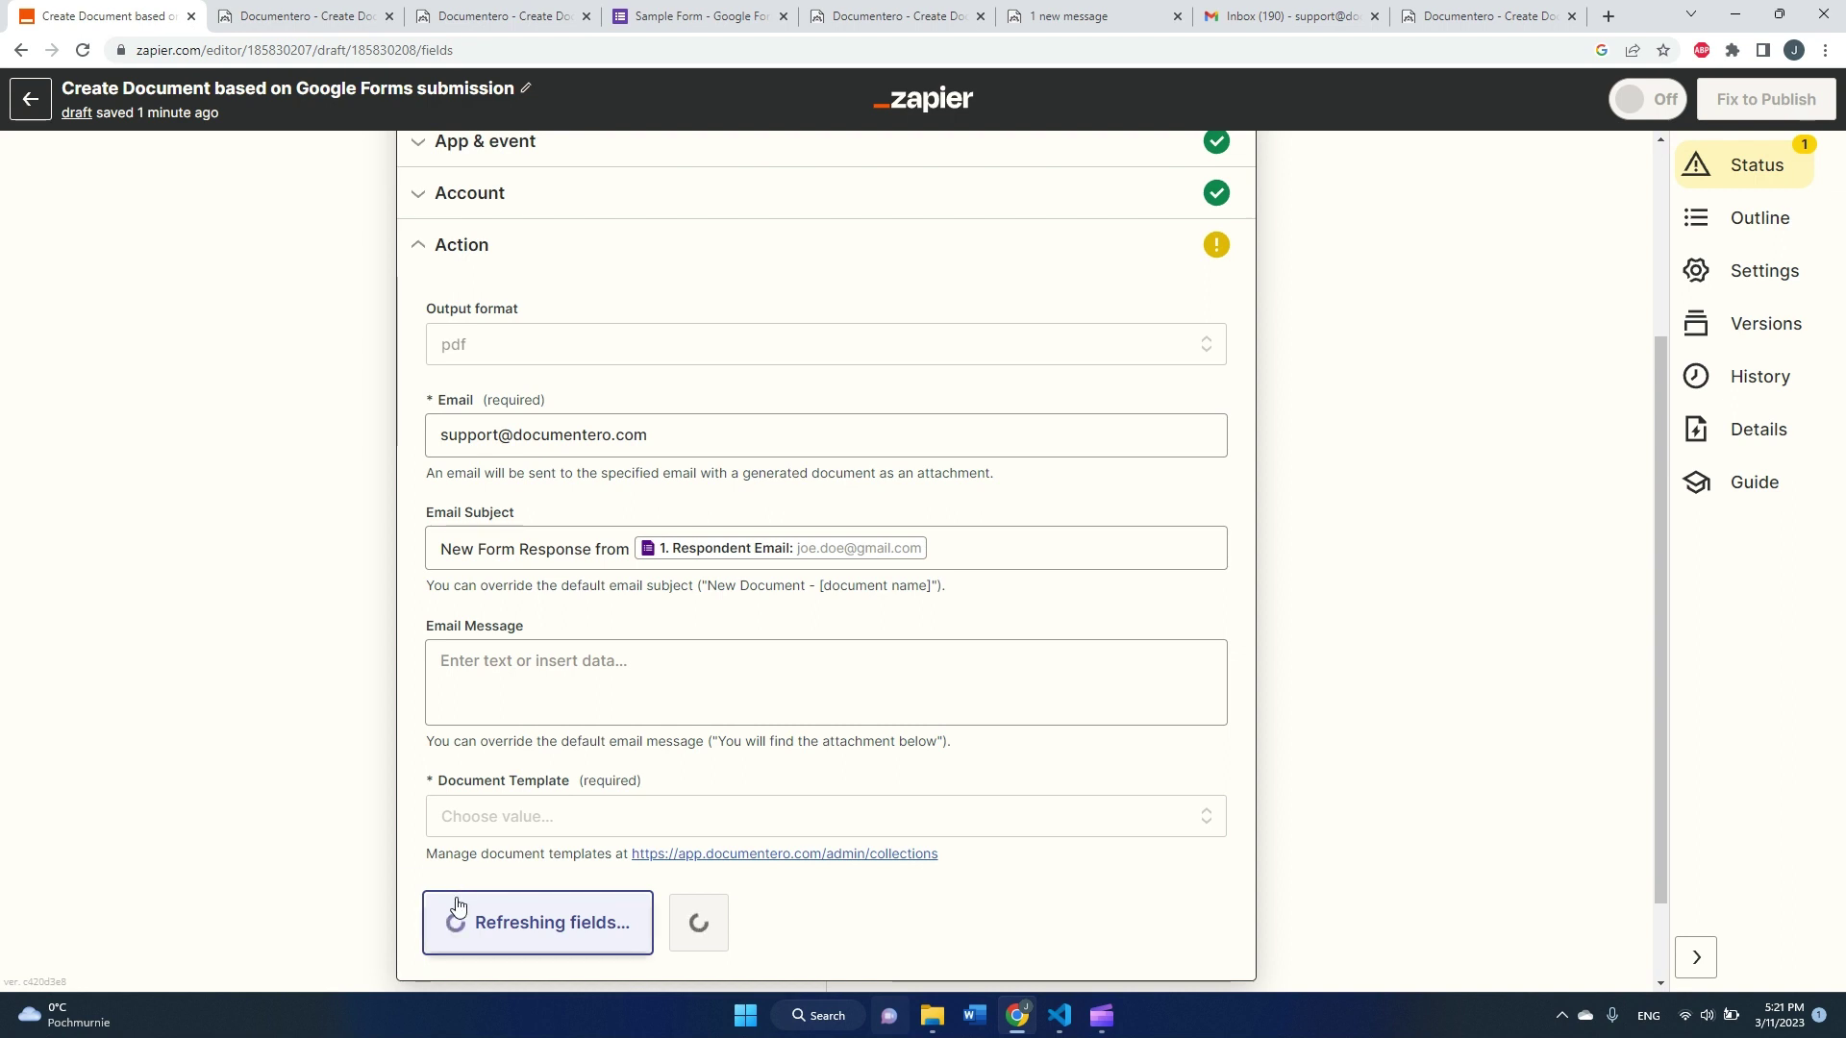
left_click(491, 828)
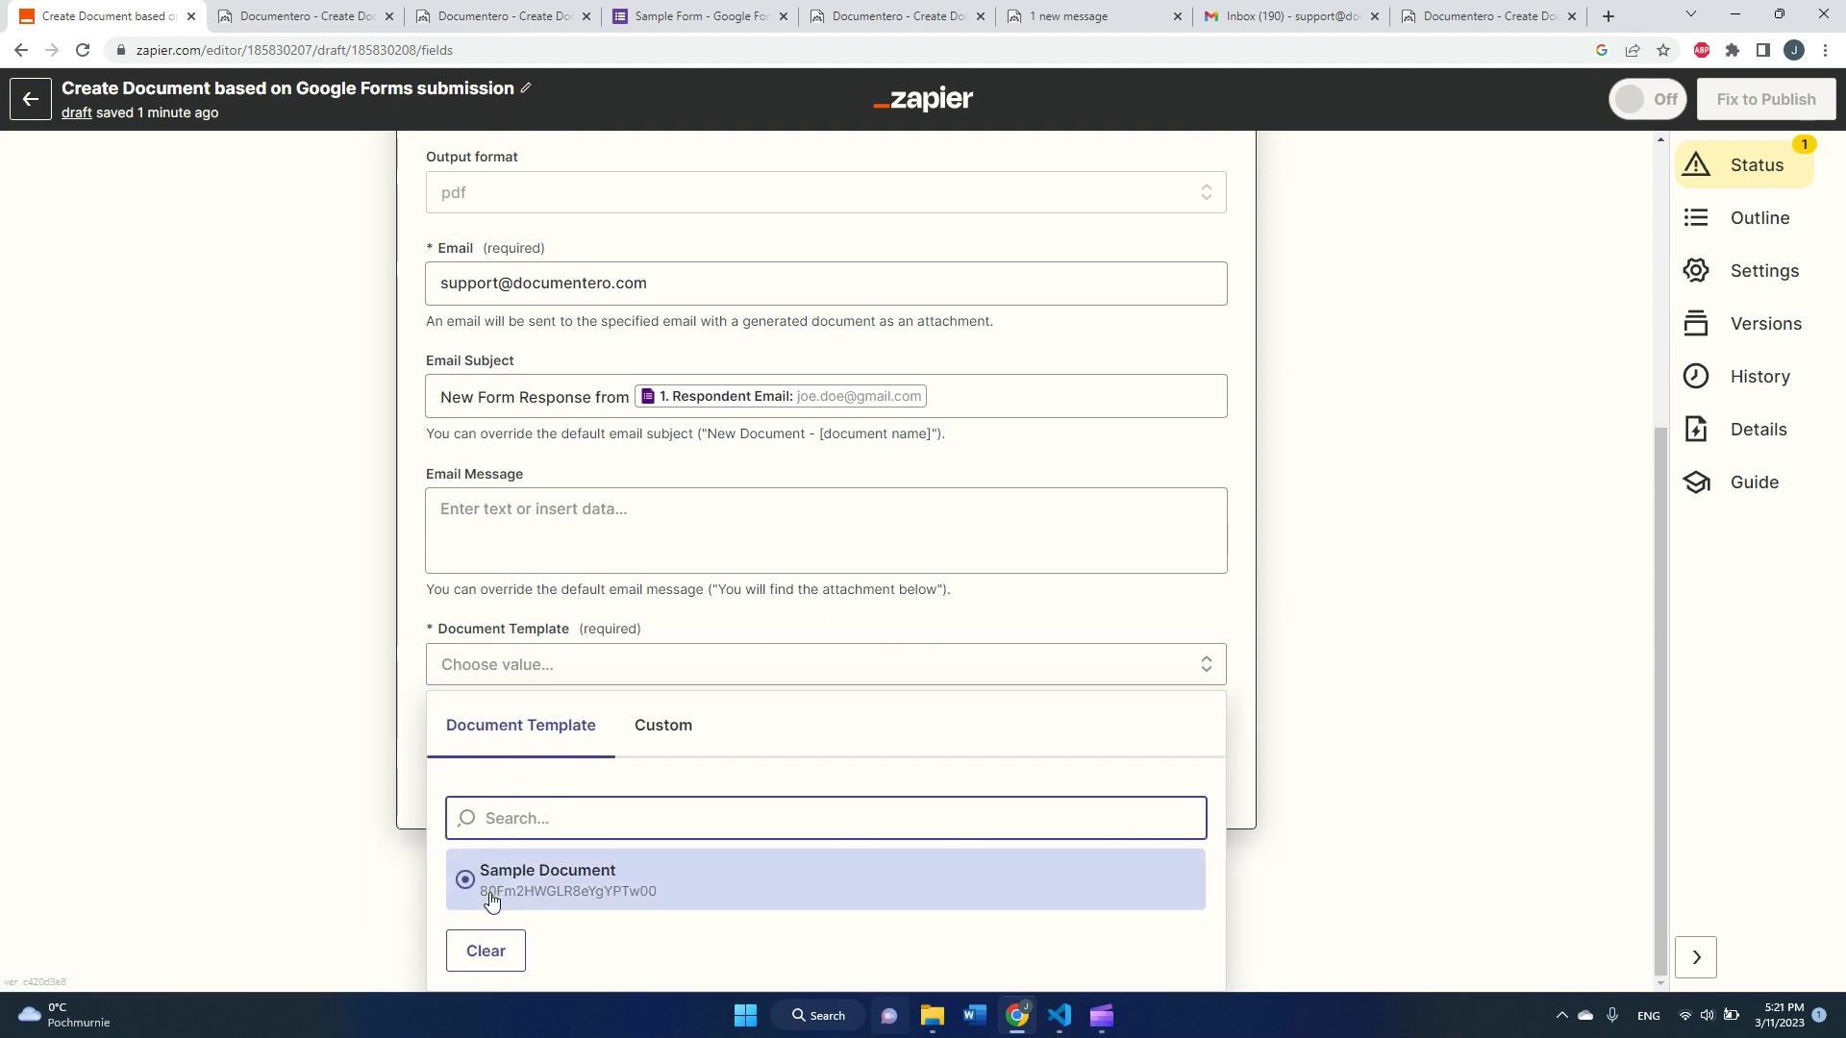
left_click(514, 896)
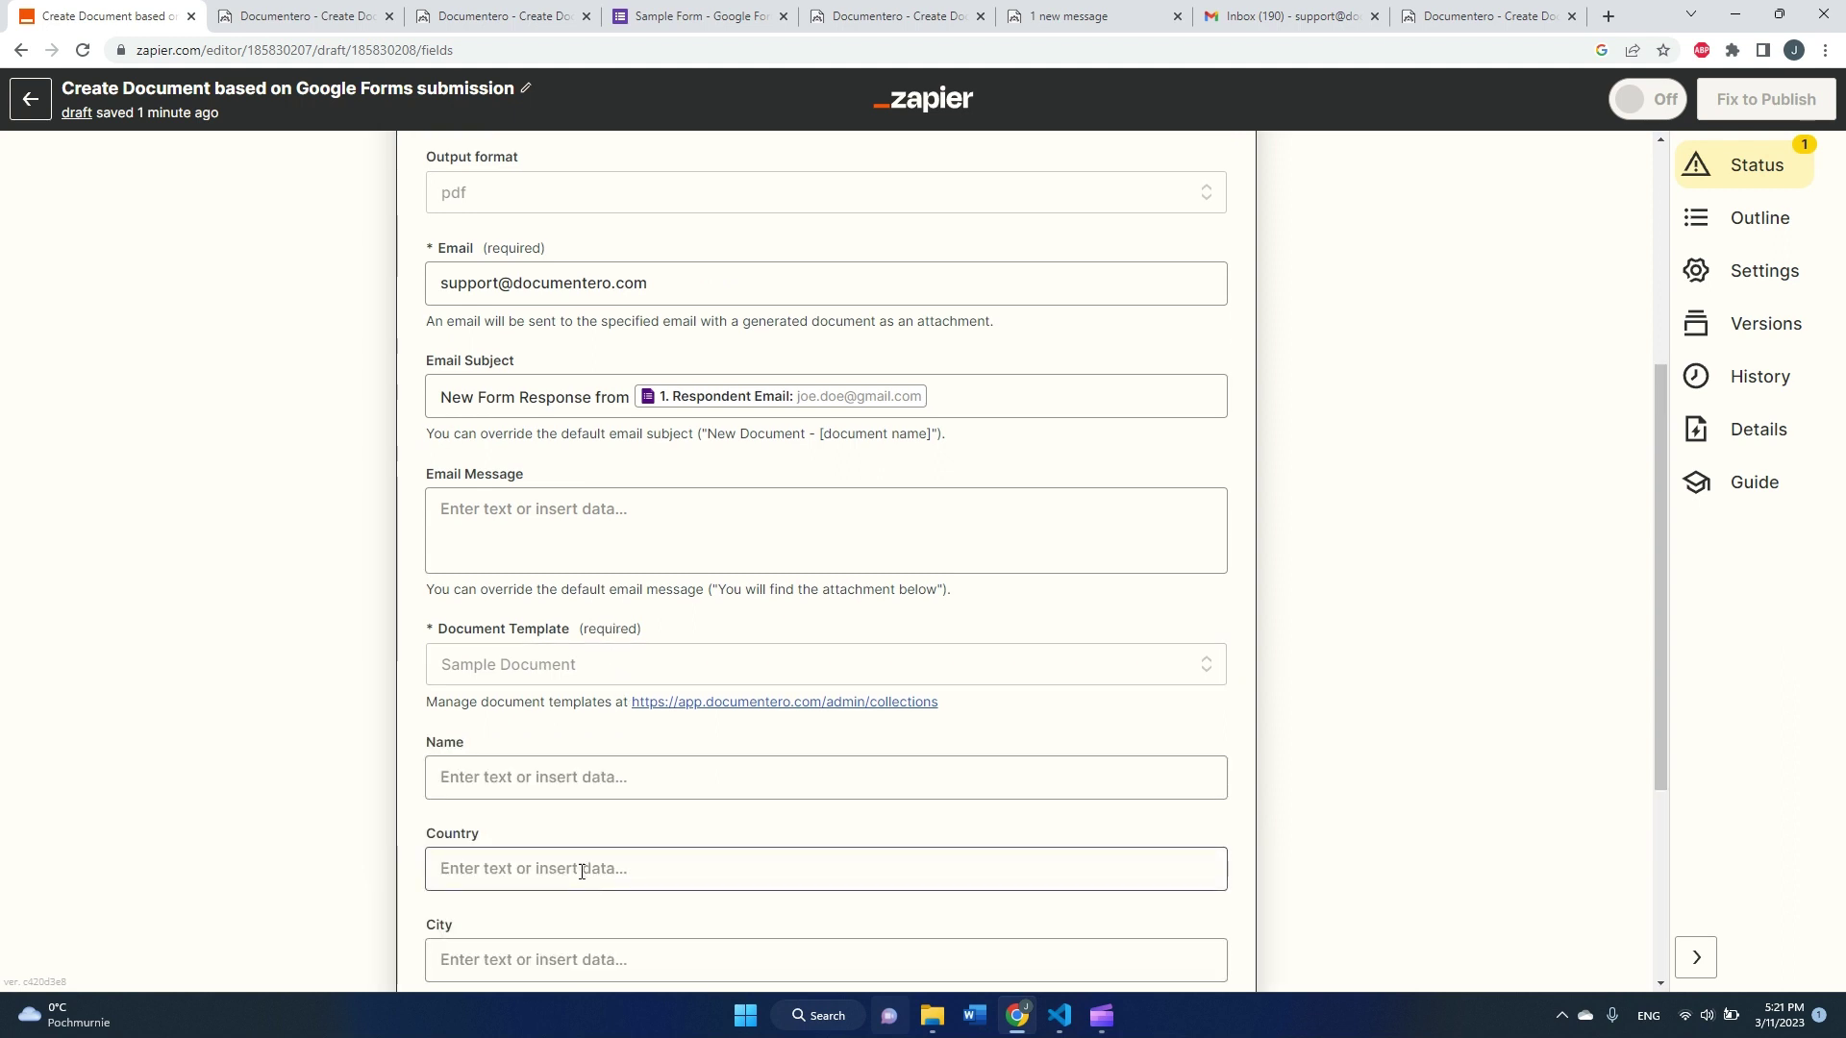
scroll(582, 871, "down", 2)
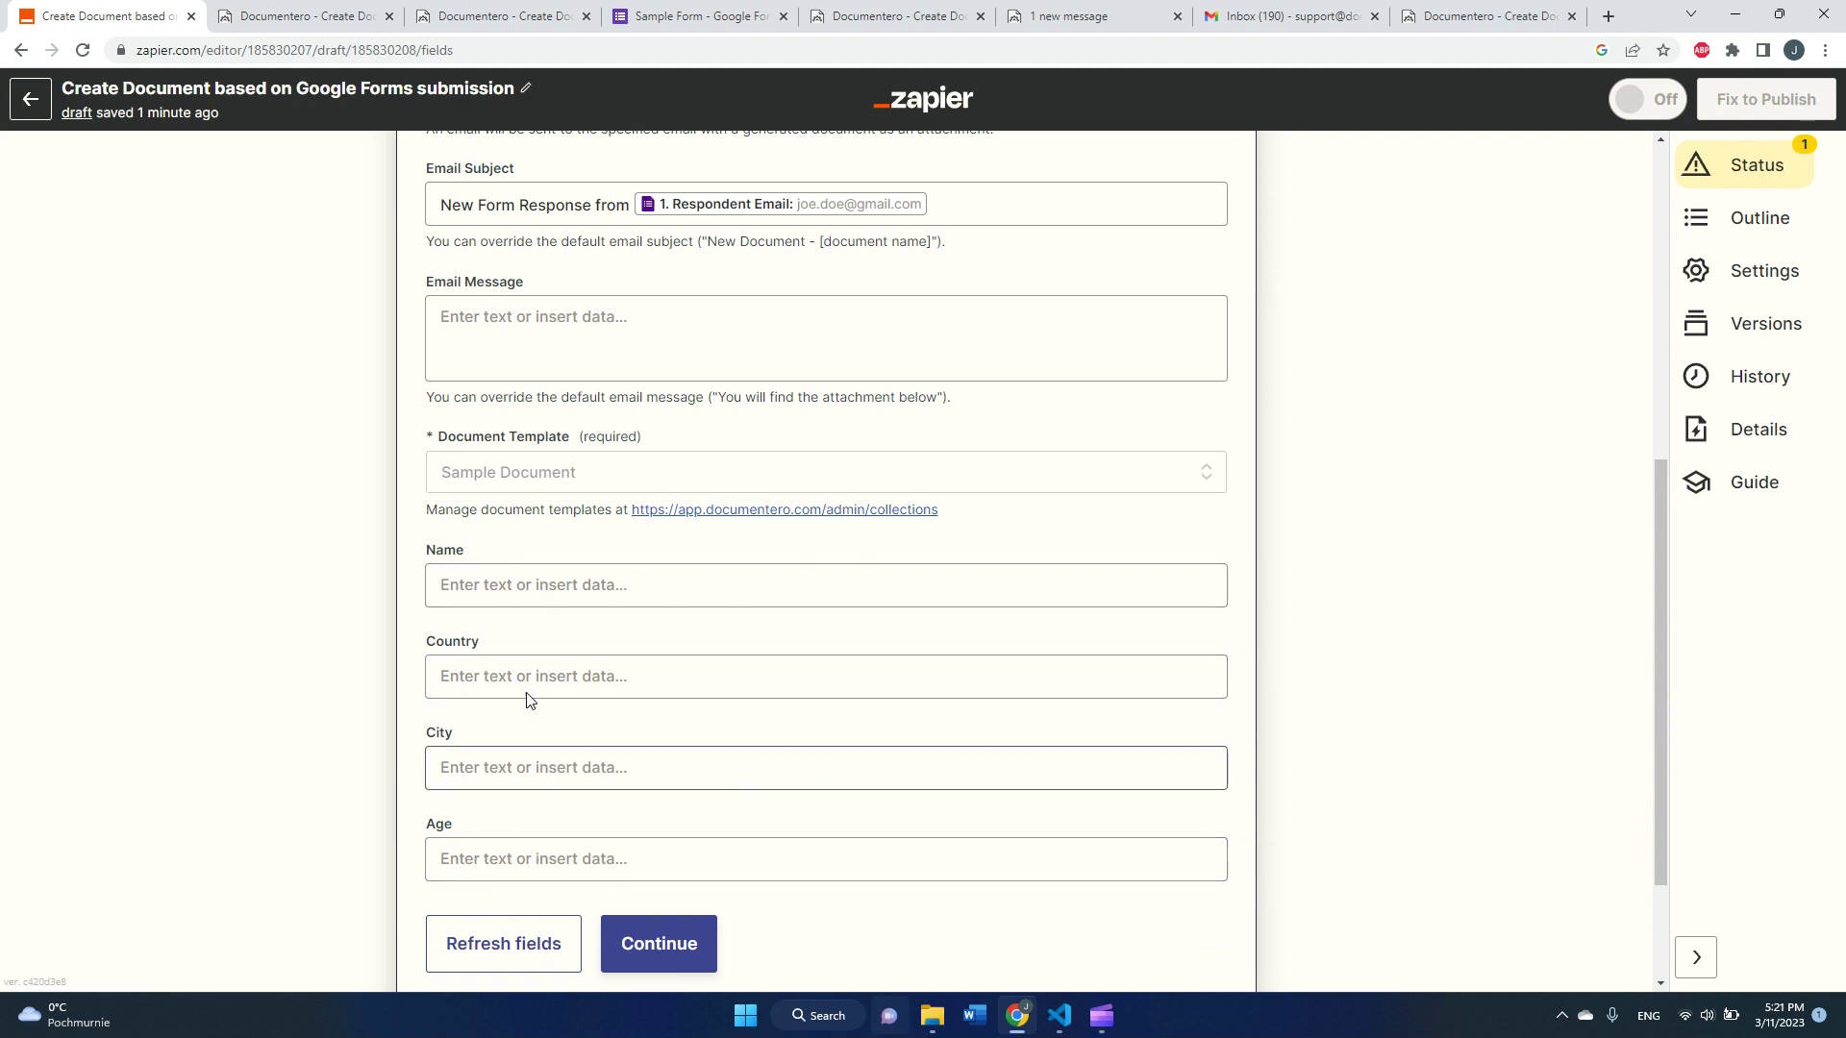
Step: Map the form's Name and Country answers into the Name and Country fields
left_click(547, 588)
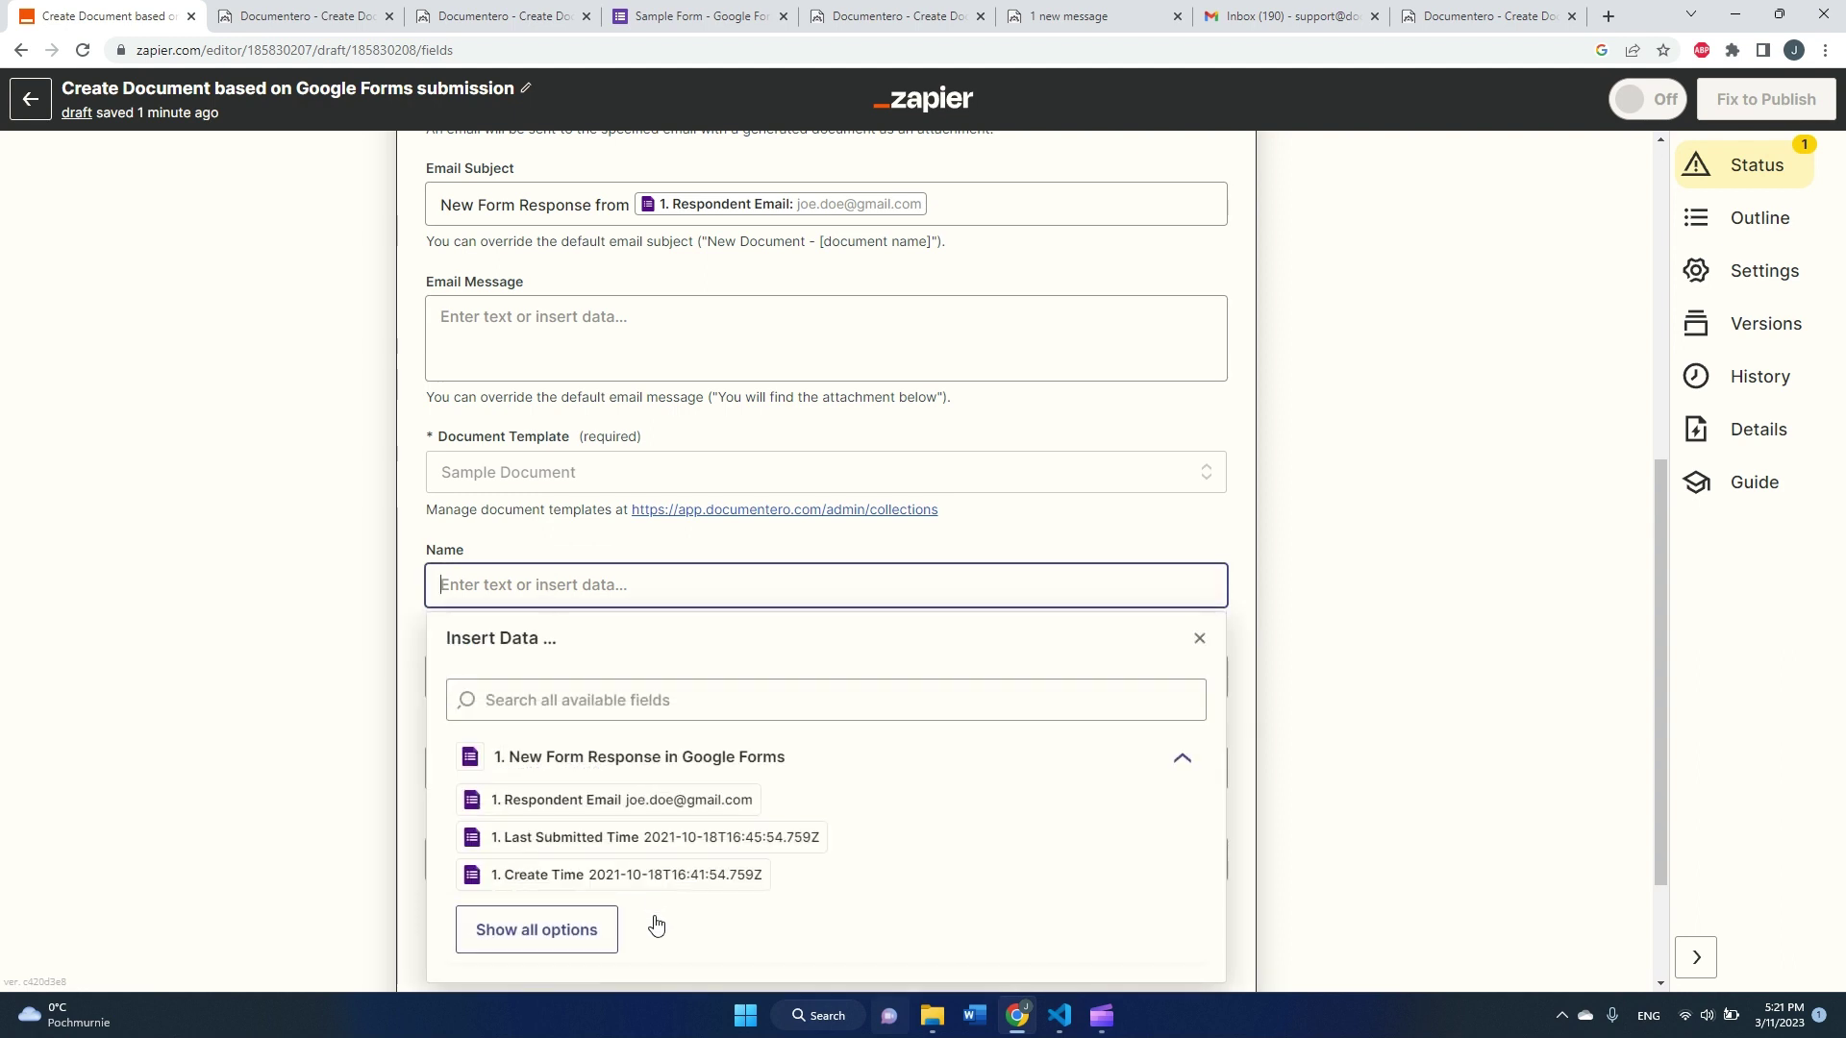
left_click(608, 930)
scroll(649, 884, "down", 1)
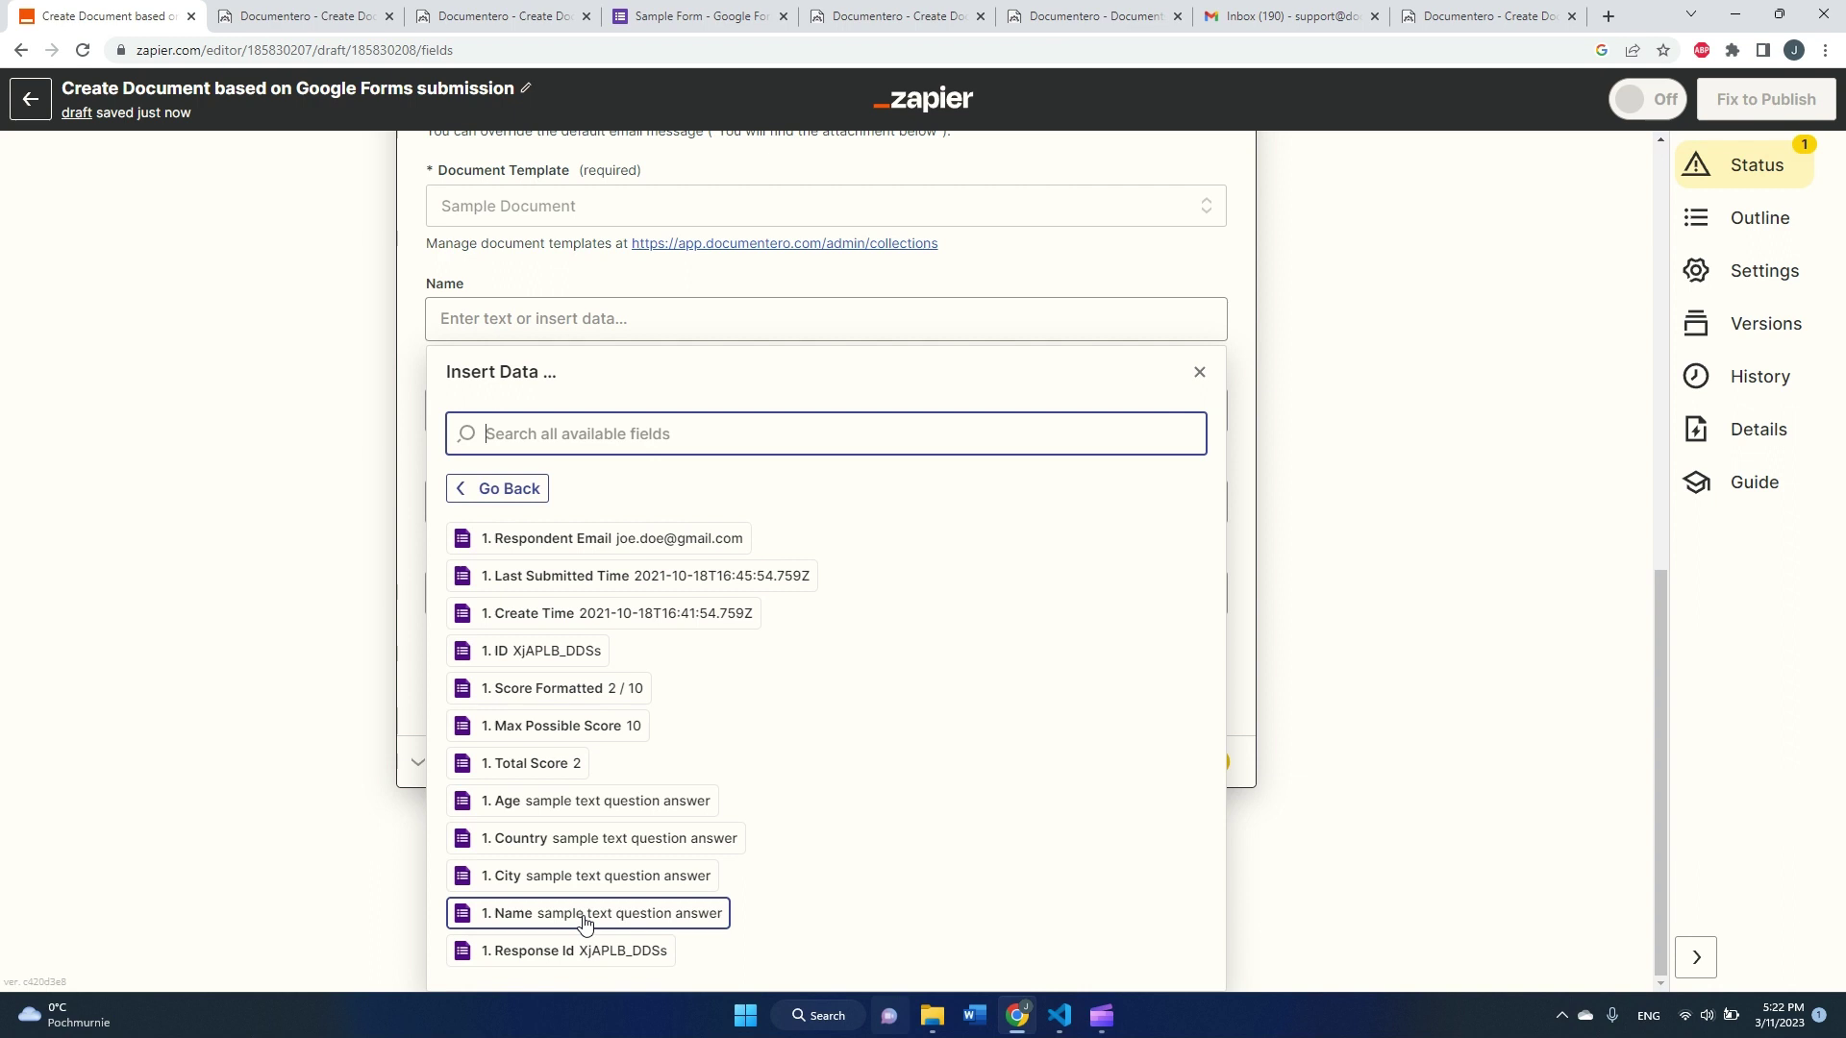
left_click(584, 915)
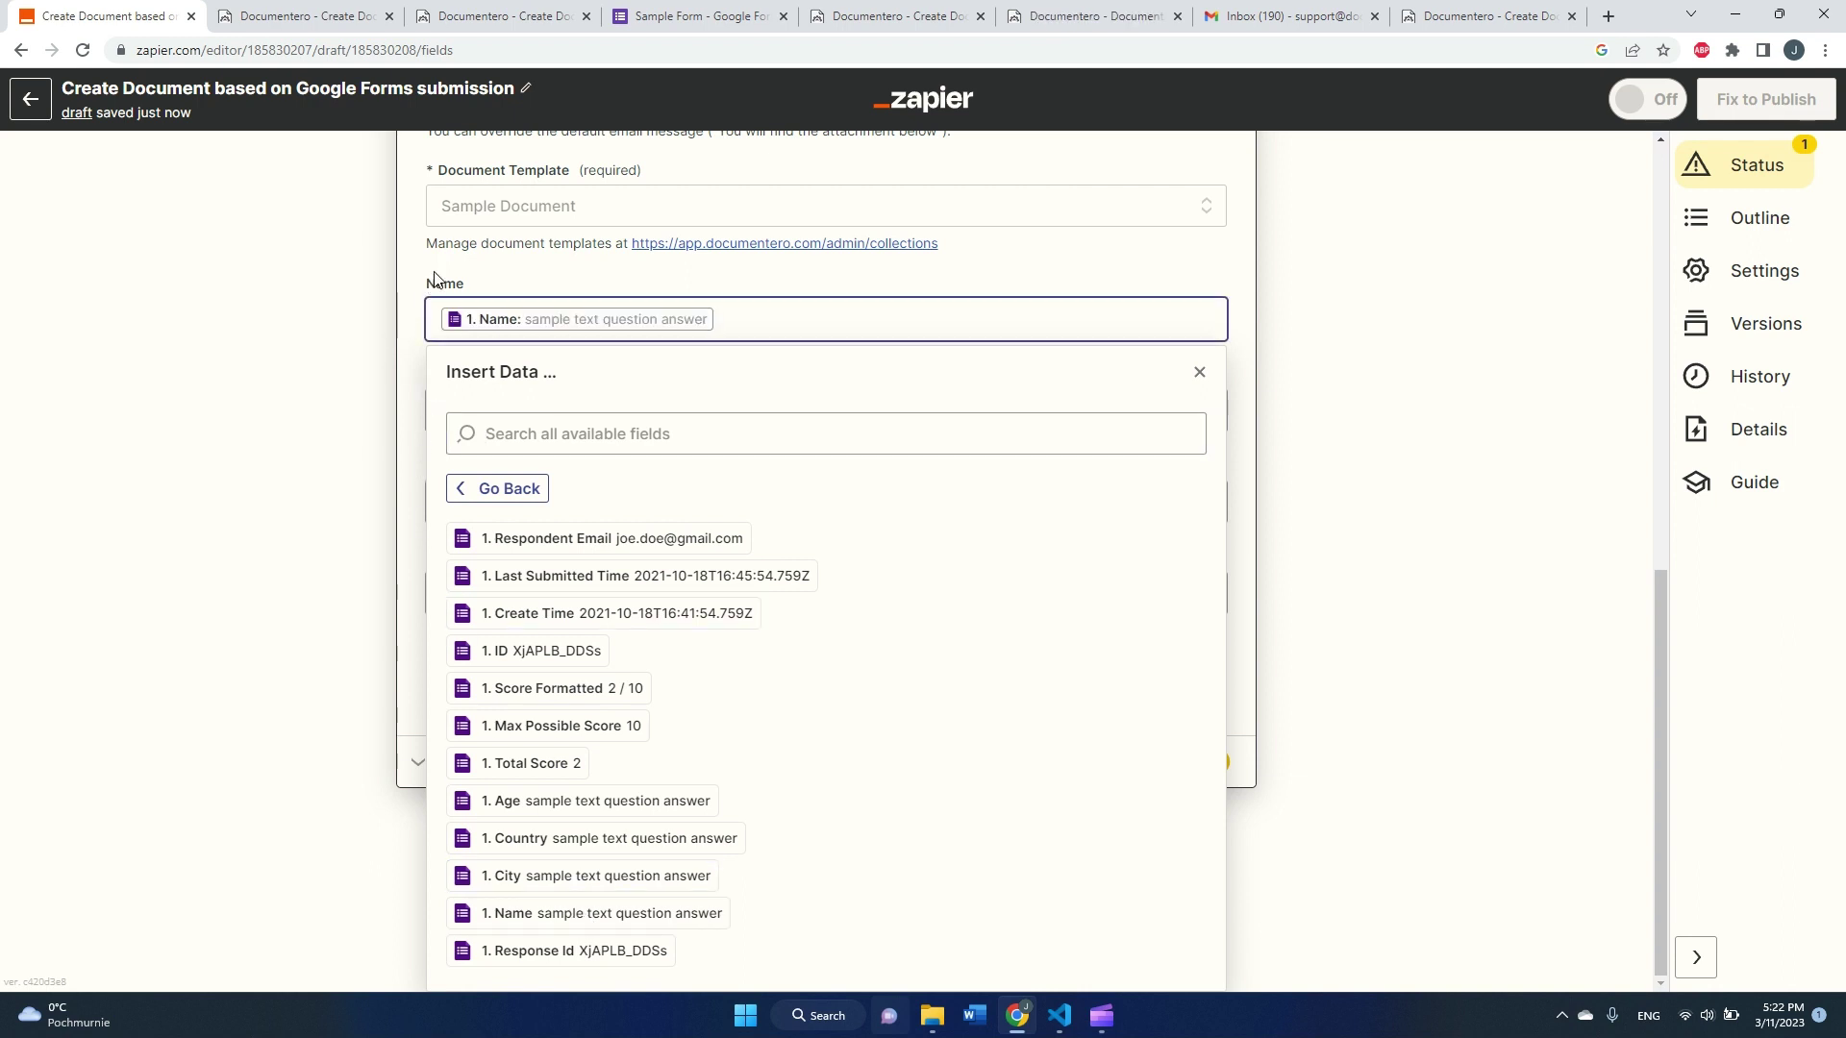
left_click(412, 299)
left_click(446, 494)
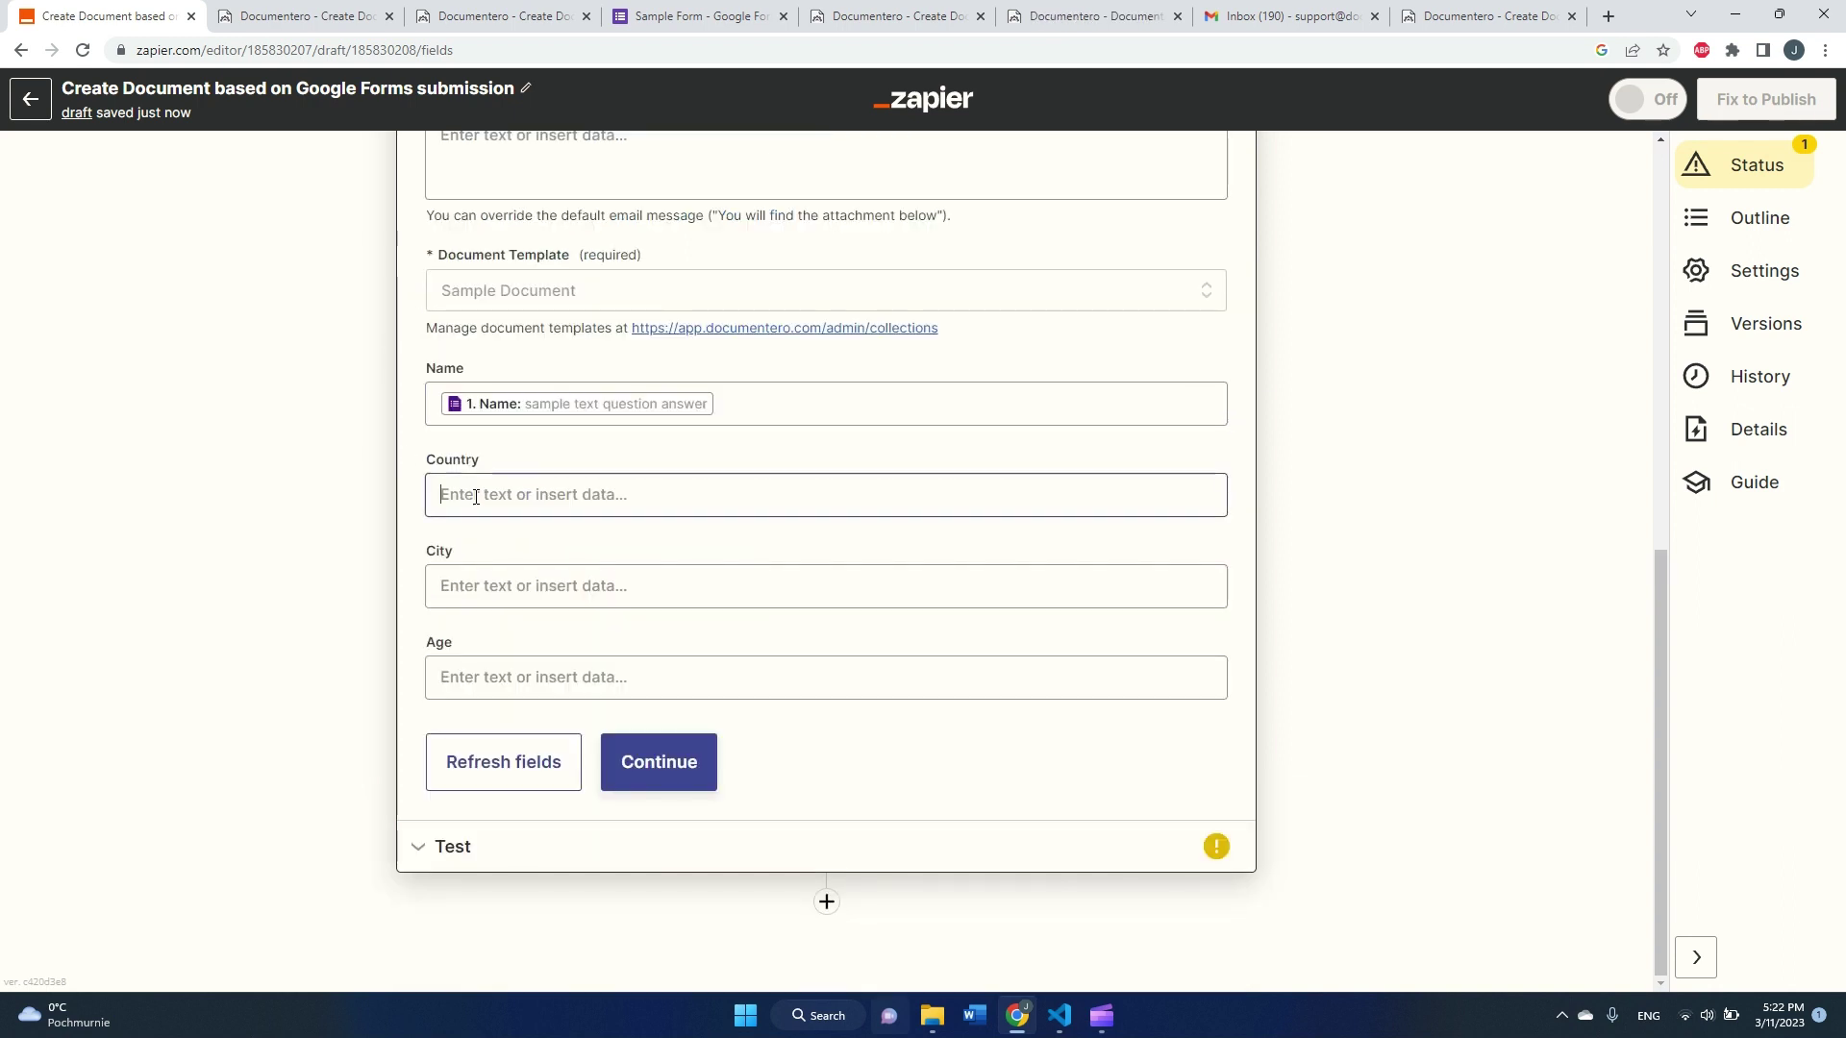
left_click(549, 836)
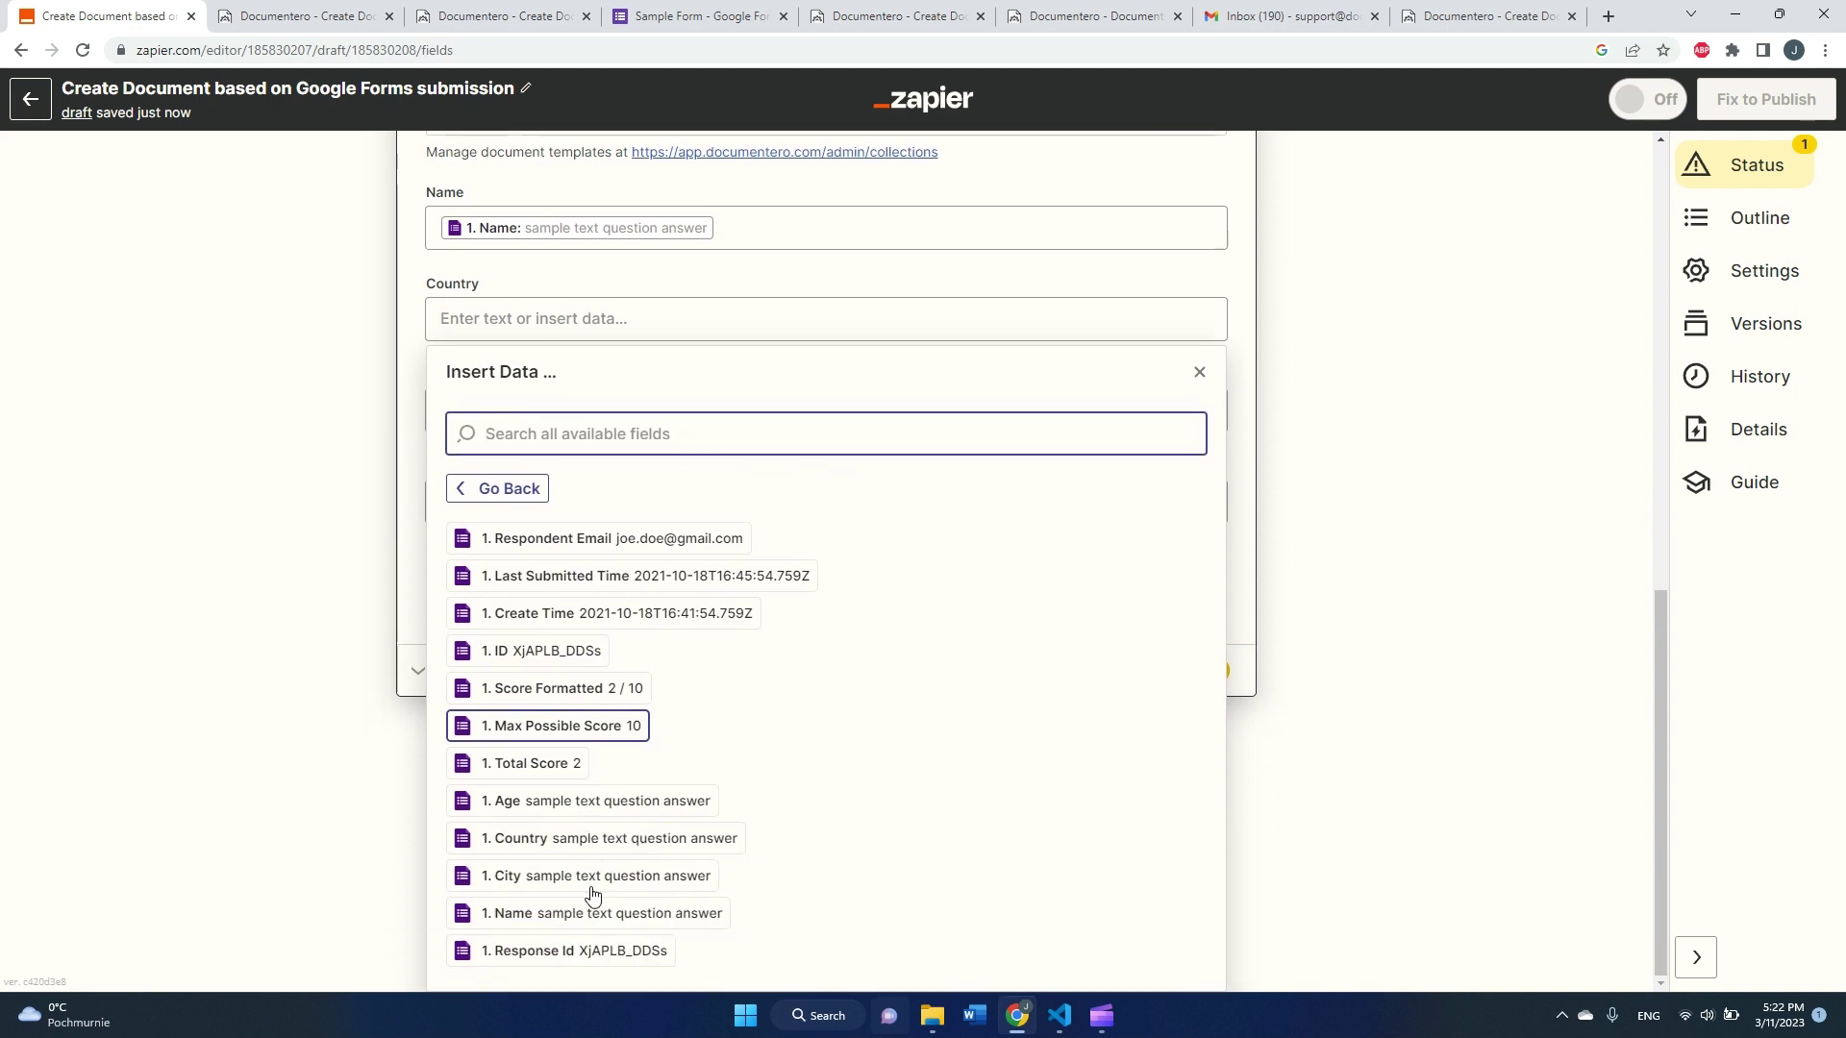
left_click(586, 846)
Step: Map the form's City and Age answers into City and Age, then review the mappings
left_click(300, 395)
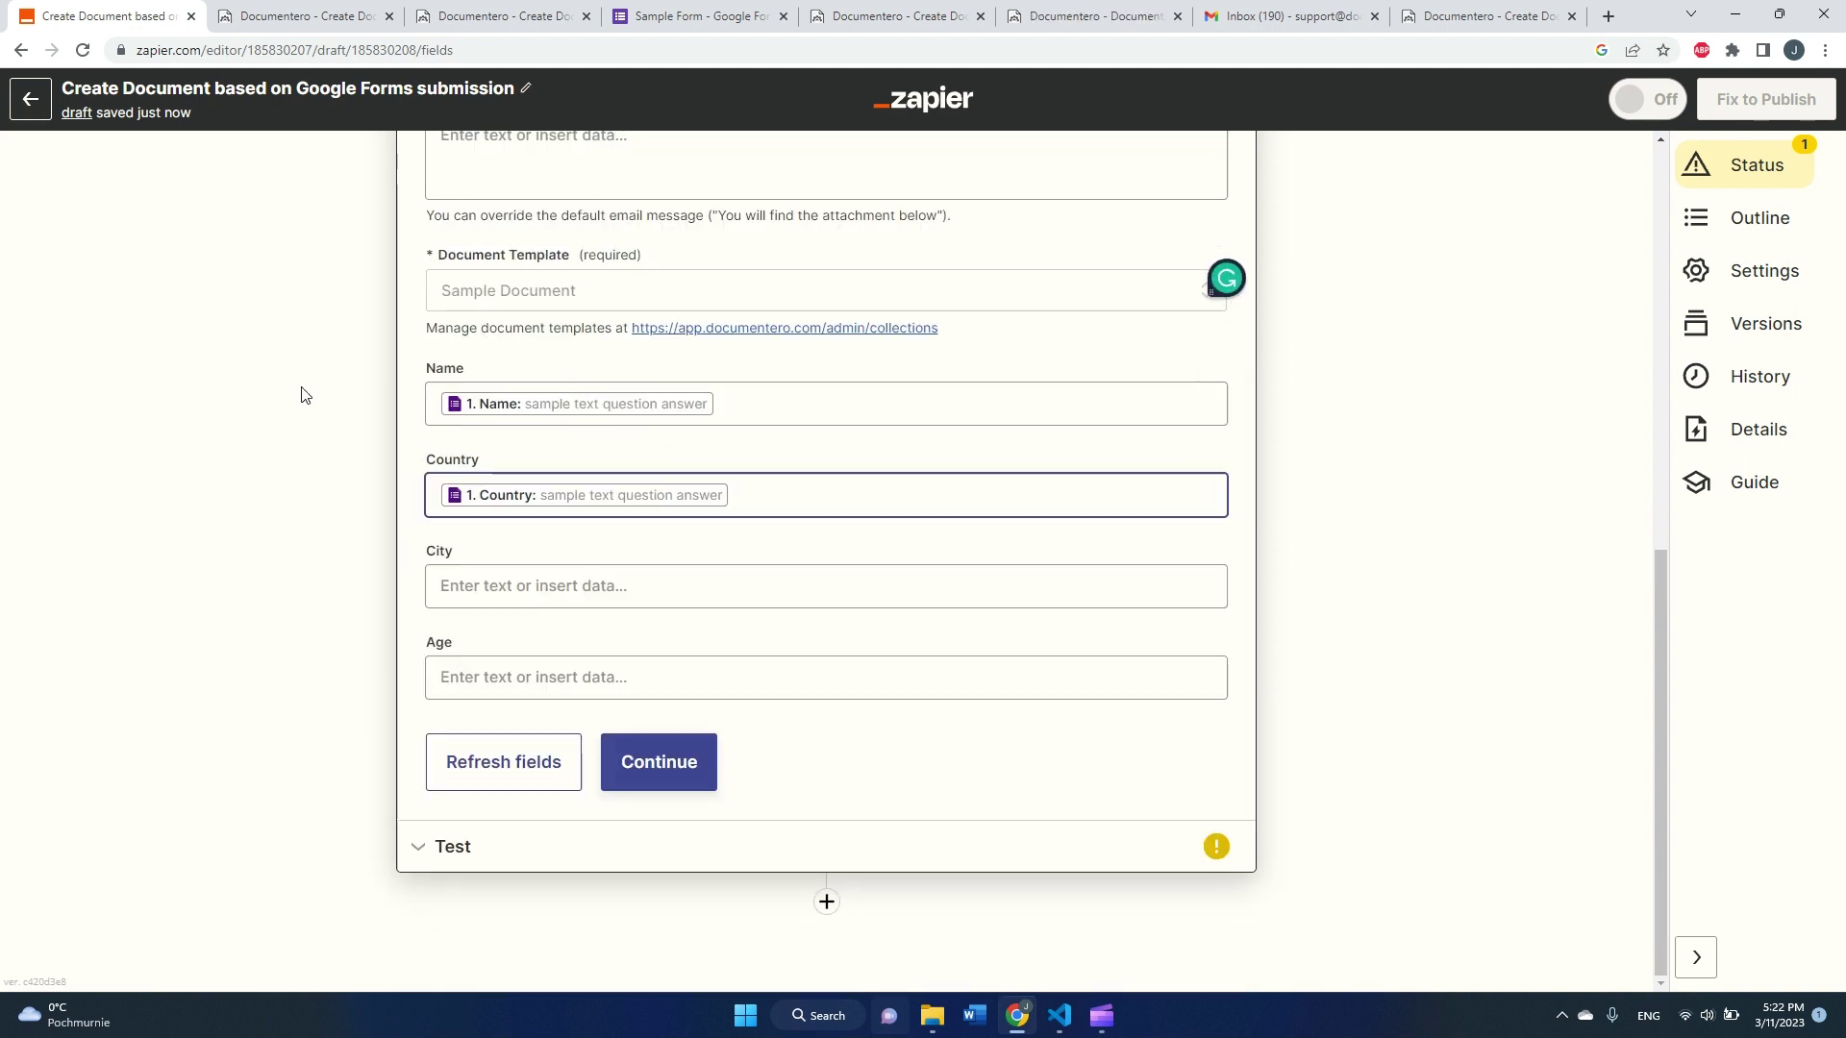
left_click(534, 586)
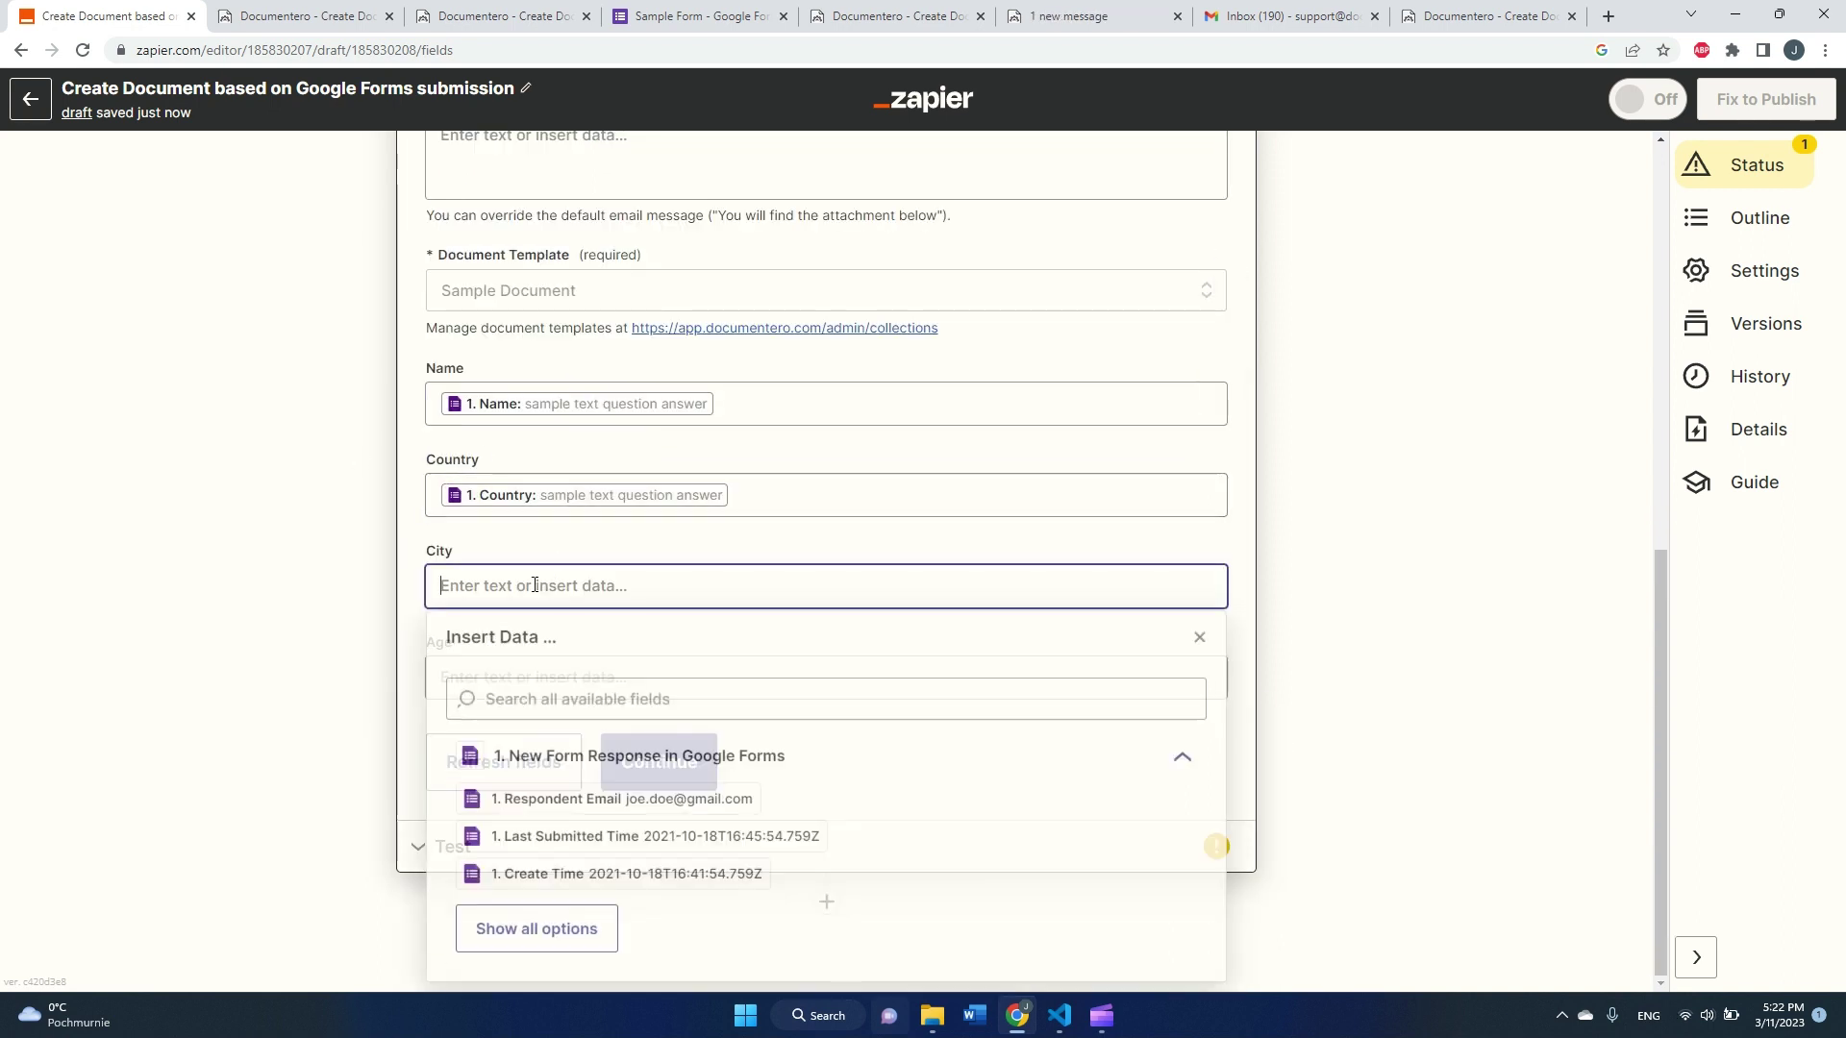
left_click(536, 929)
left_click(593, 874)
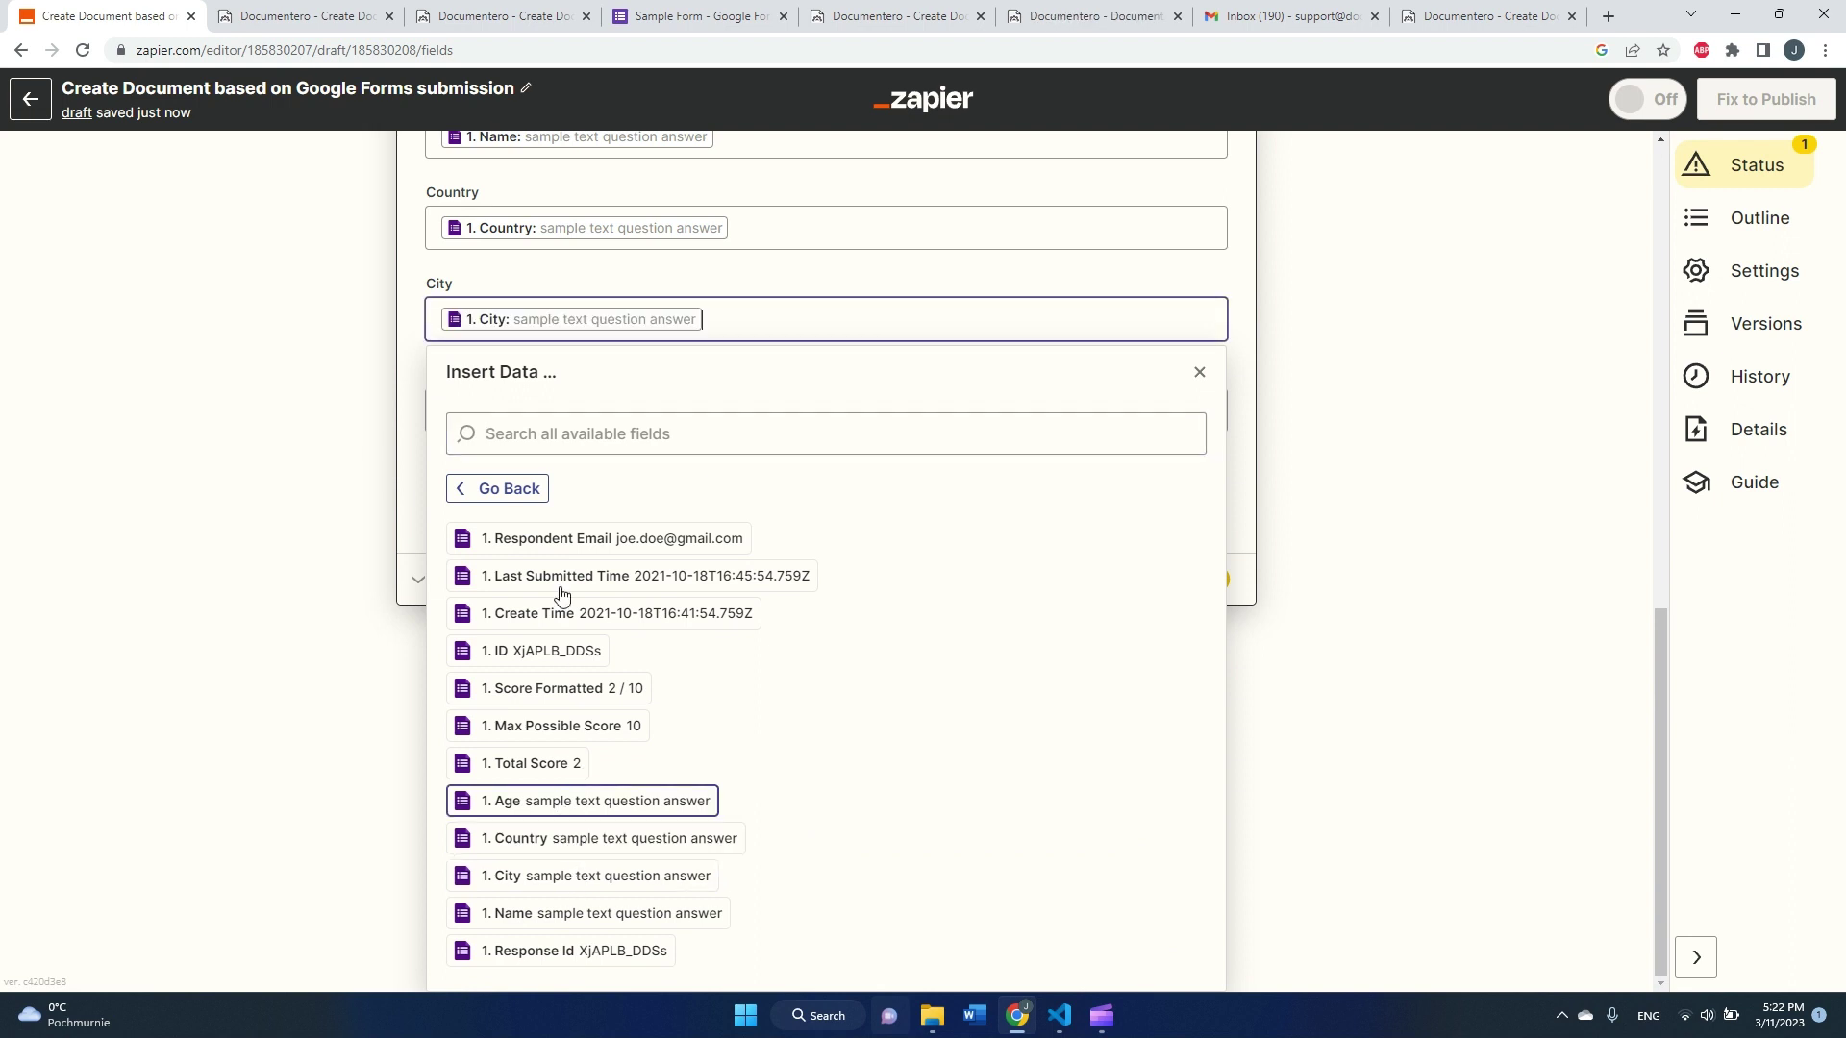
left_click(513, 676)
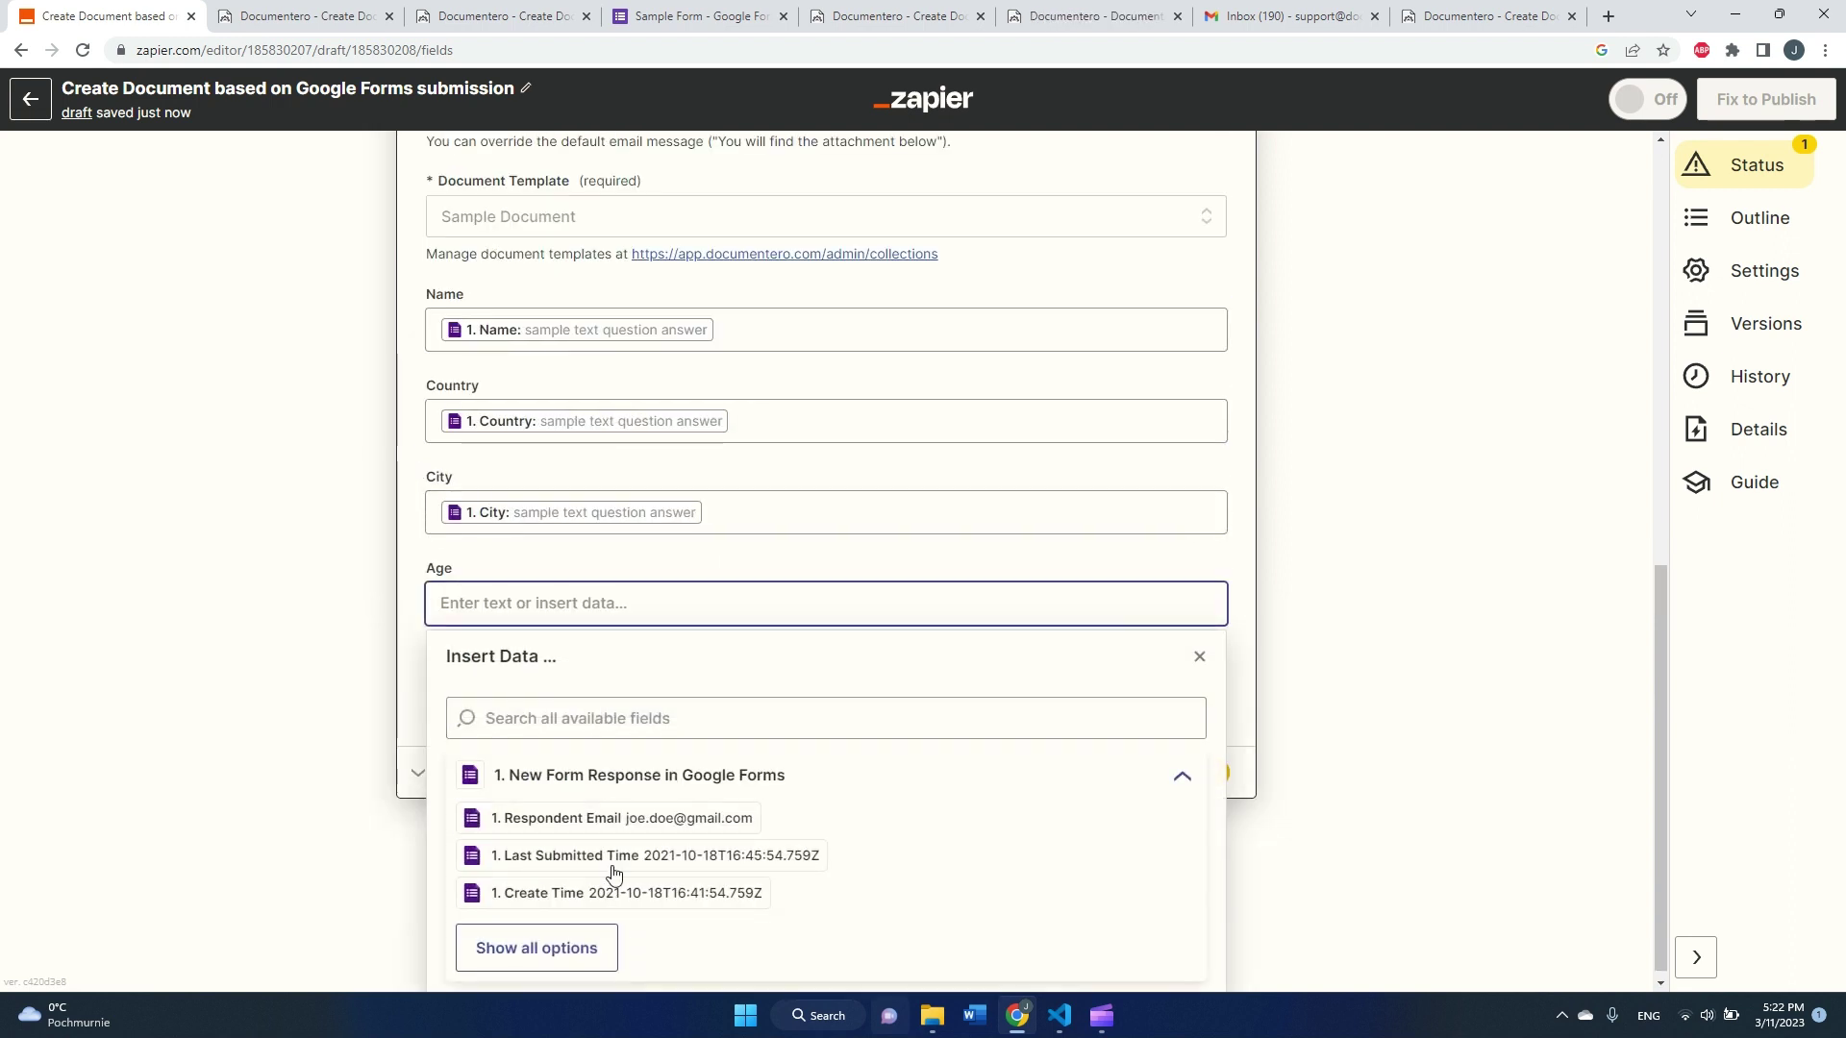
left_click(535, 940)
left_click(553, 808)
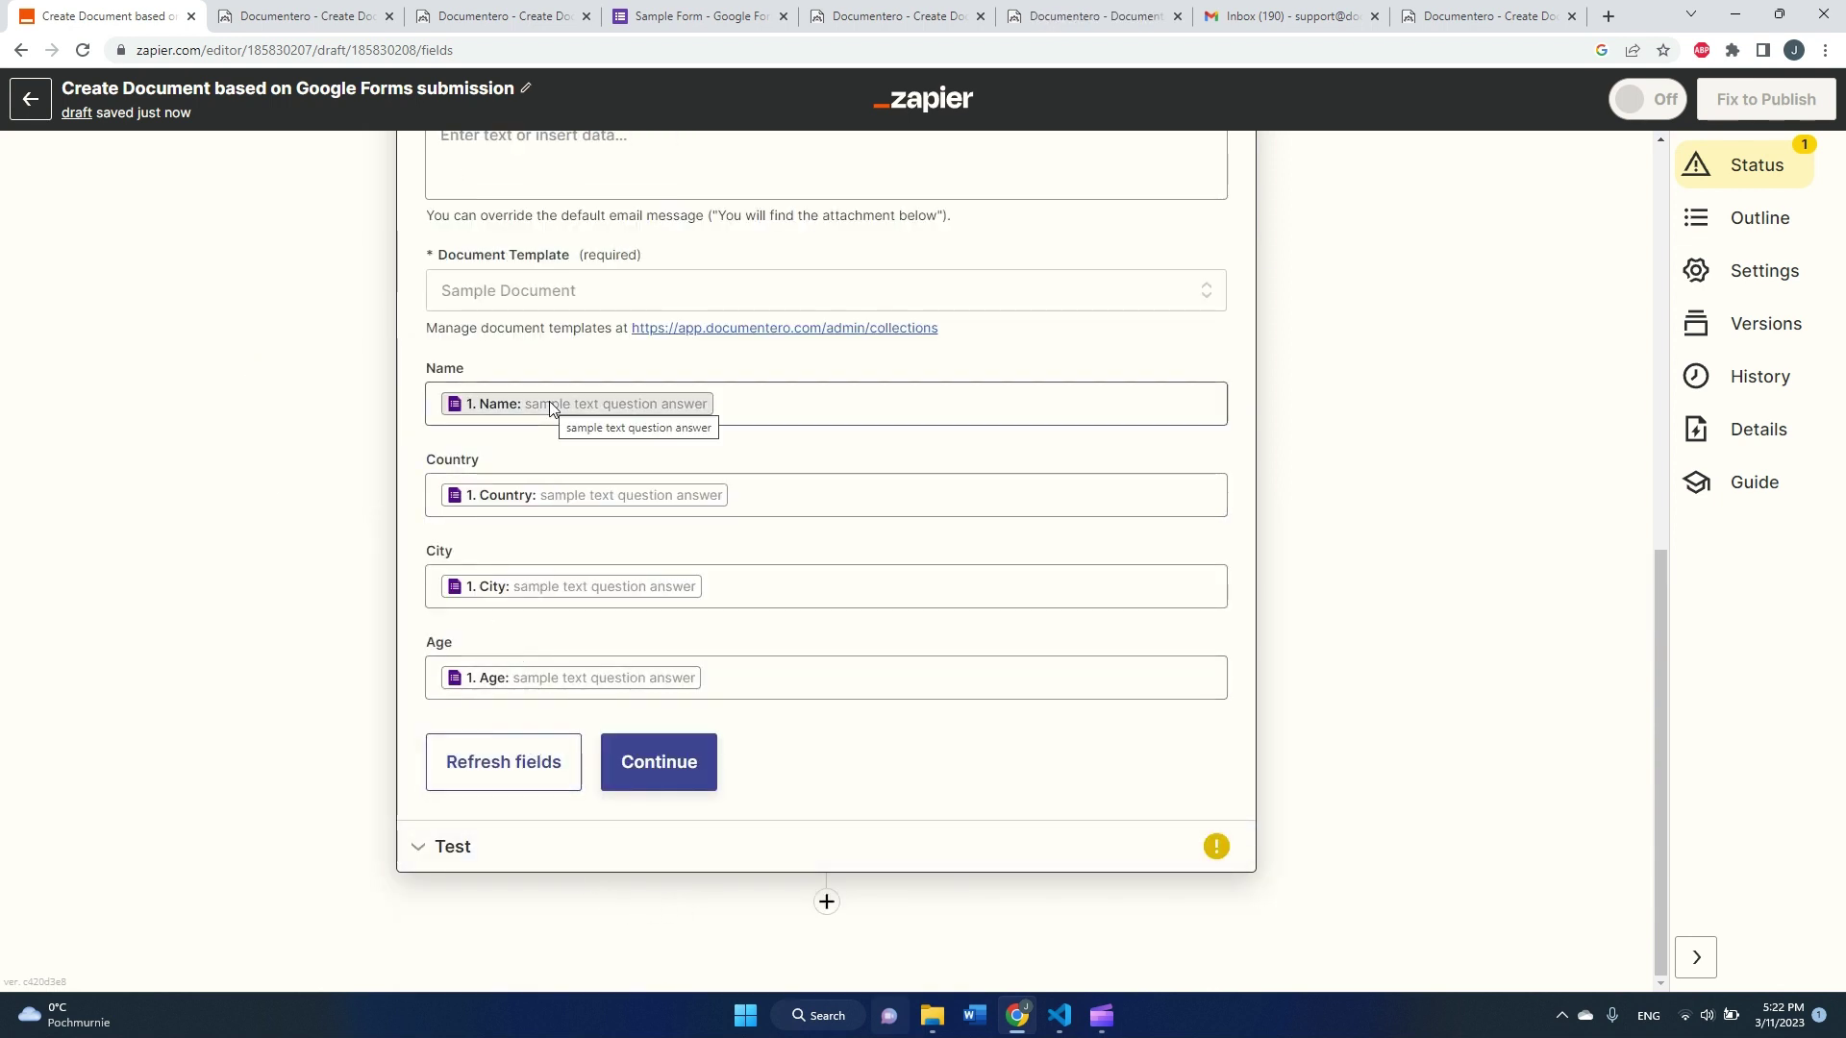
scroll(558, 492, "up", 2)
scroll(557, 489, "up", 3)
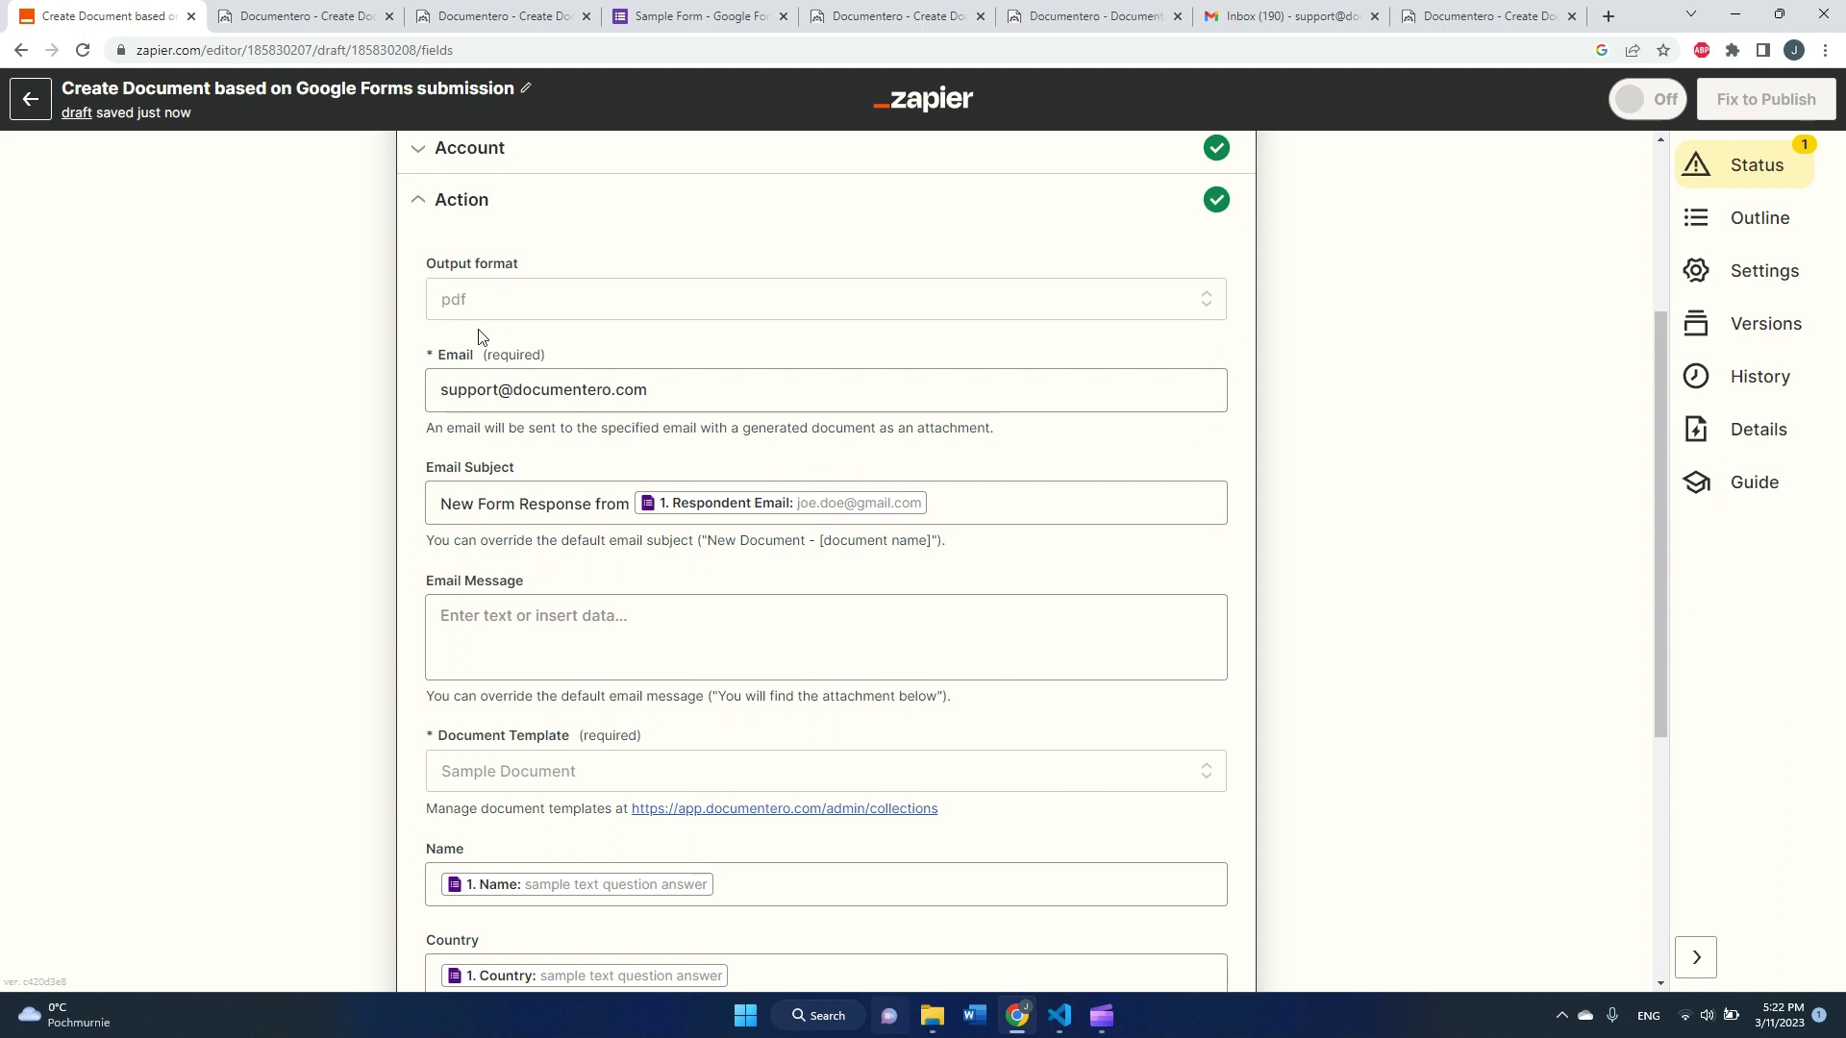
scroll(483, 338, "down", 2)
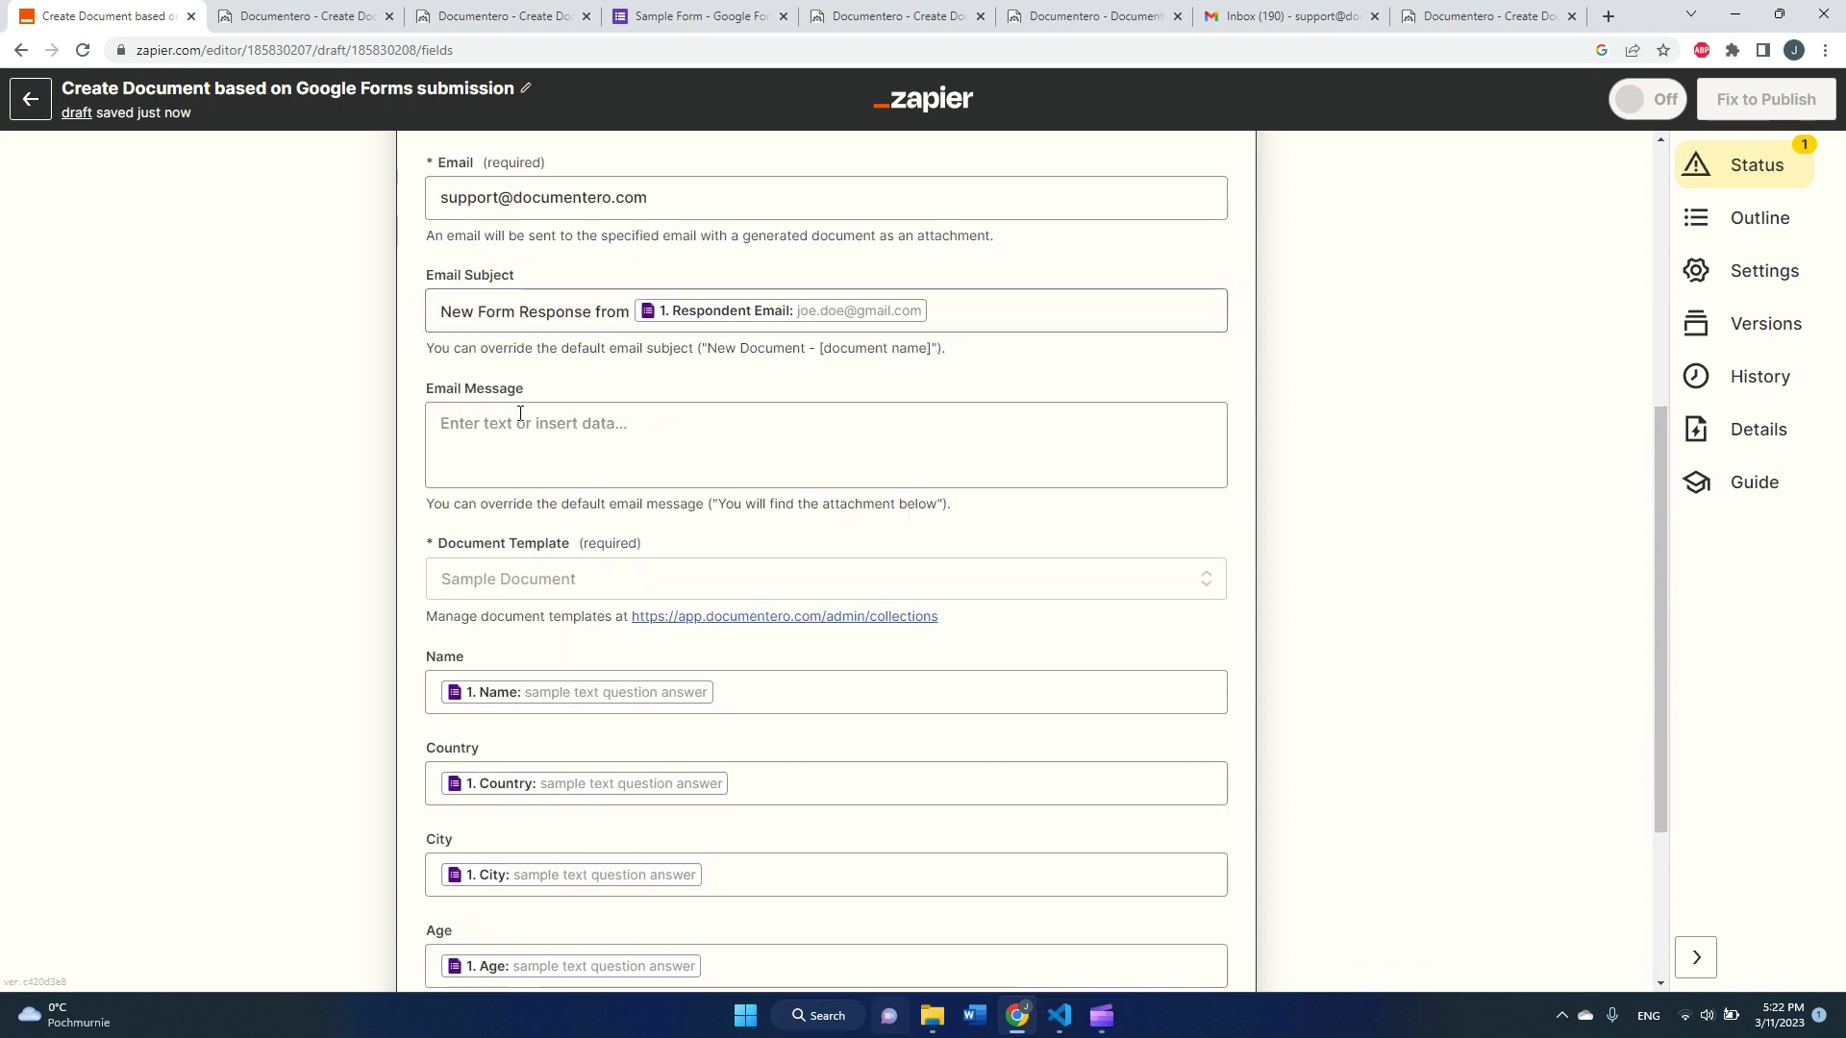
scroll(609, 432, "down", 3)
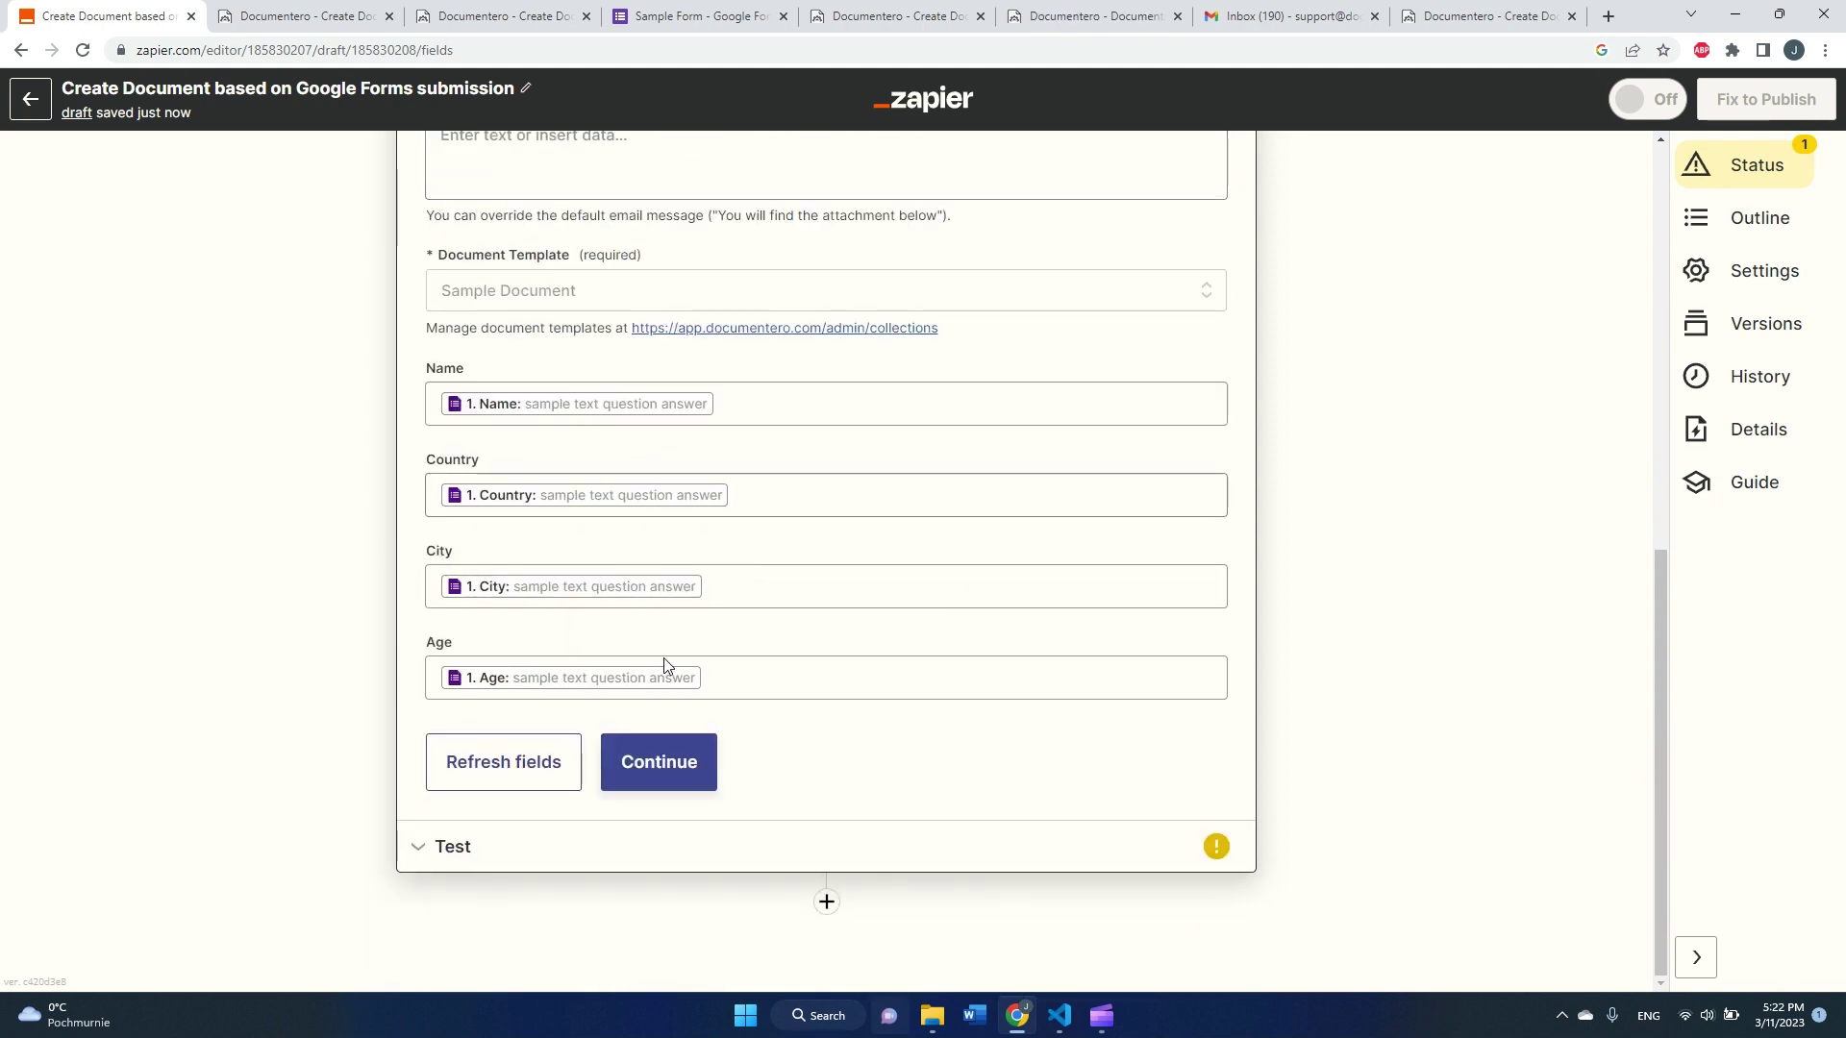
Step: Test the Documentero action so it returns status 200, generating and emailing the PDF
left_click(659, 764)
scroll(588, 760, "down", 3)
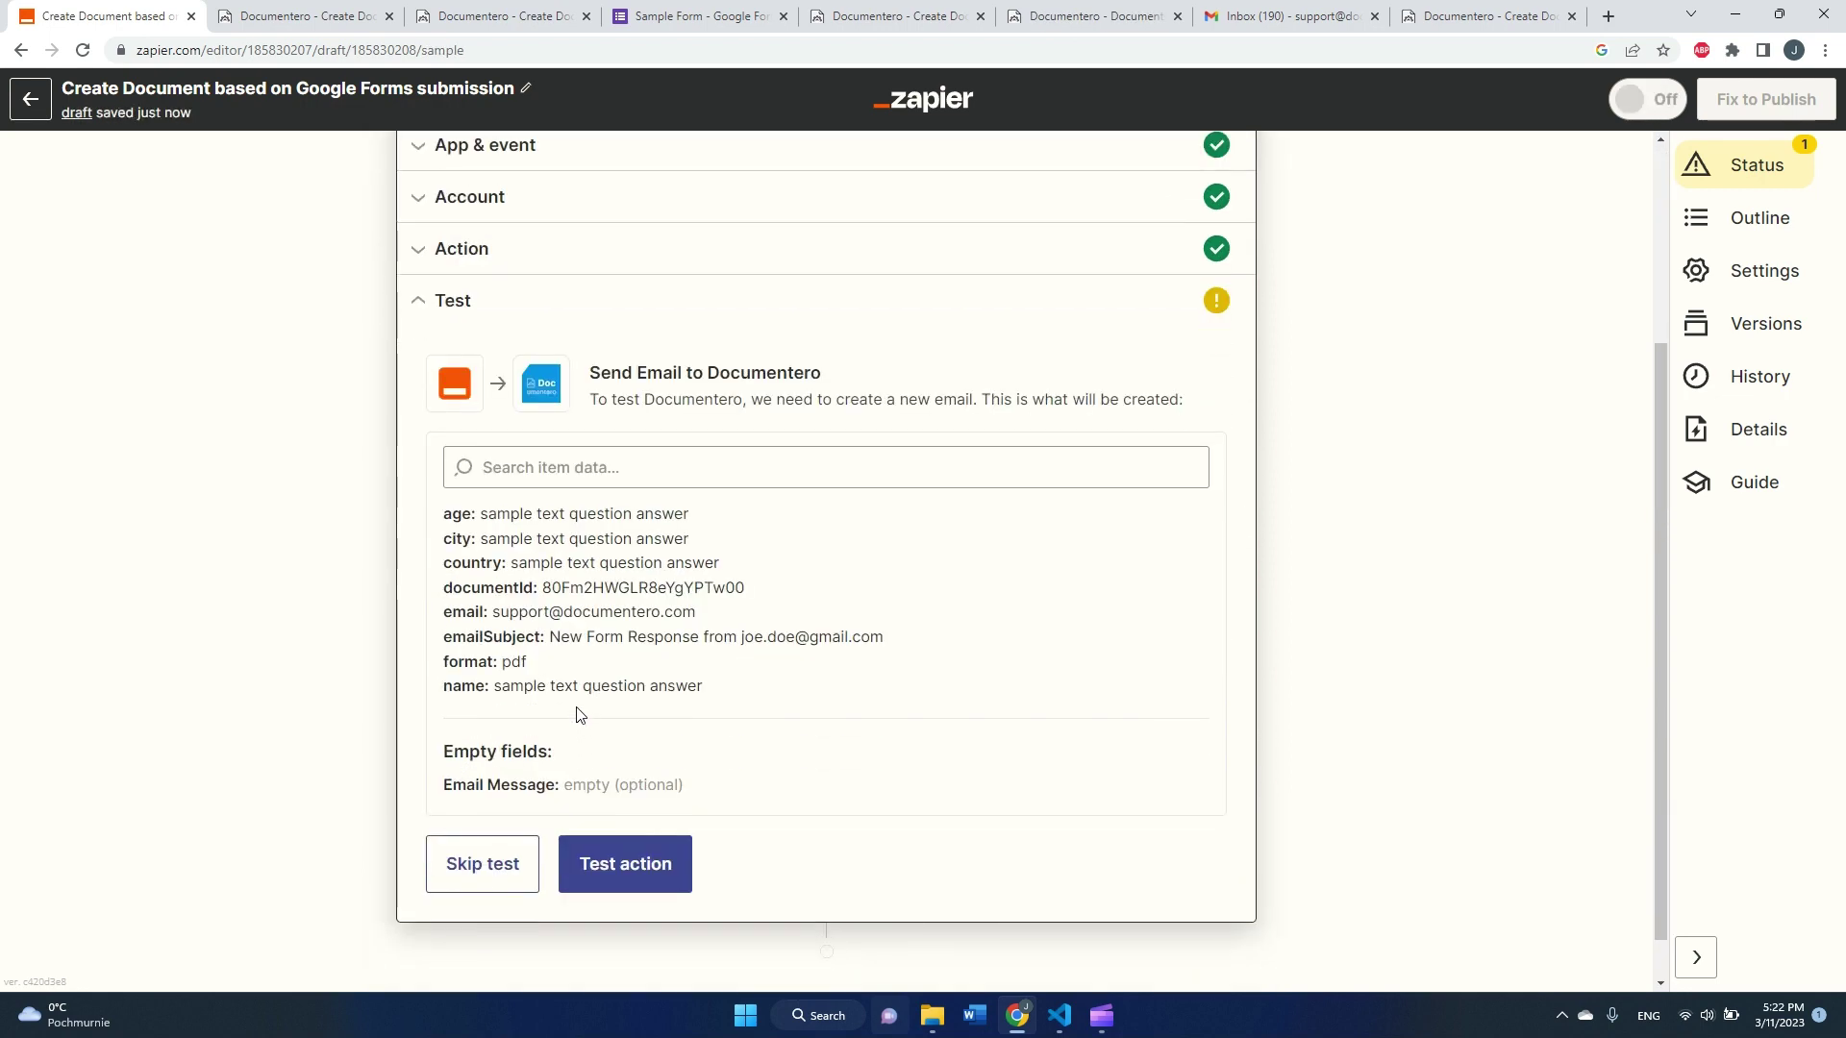
left_click(620, 877)
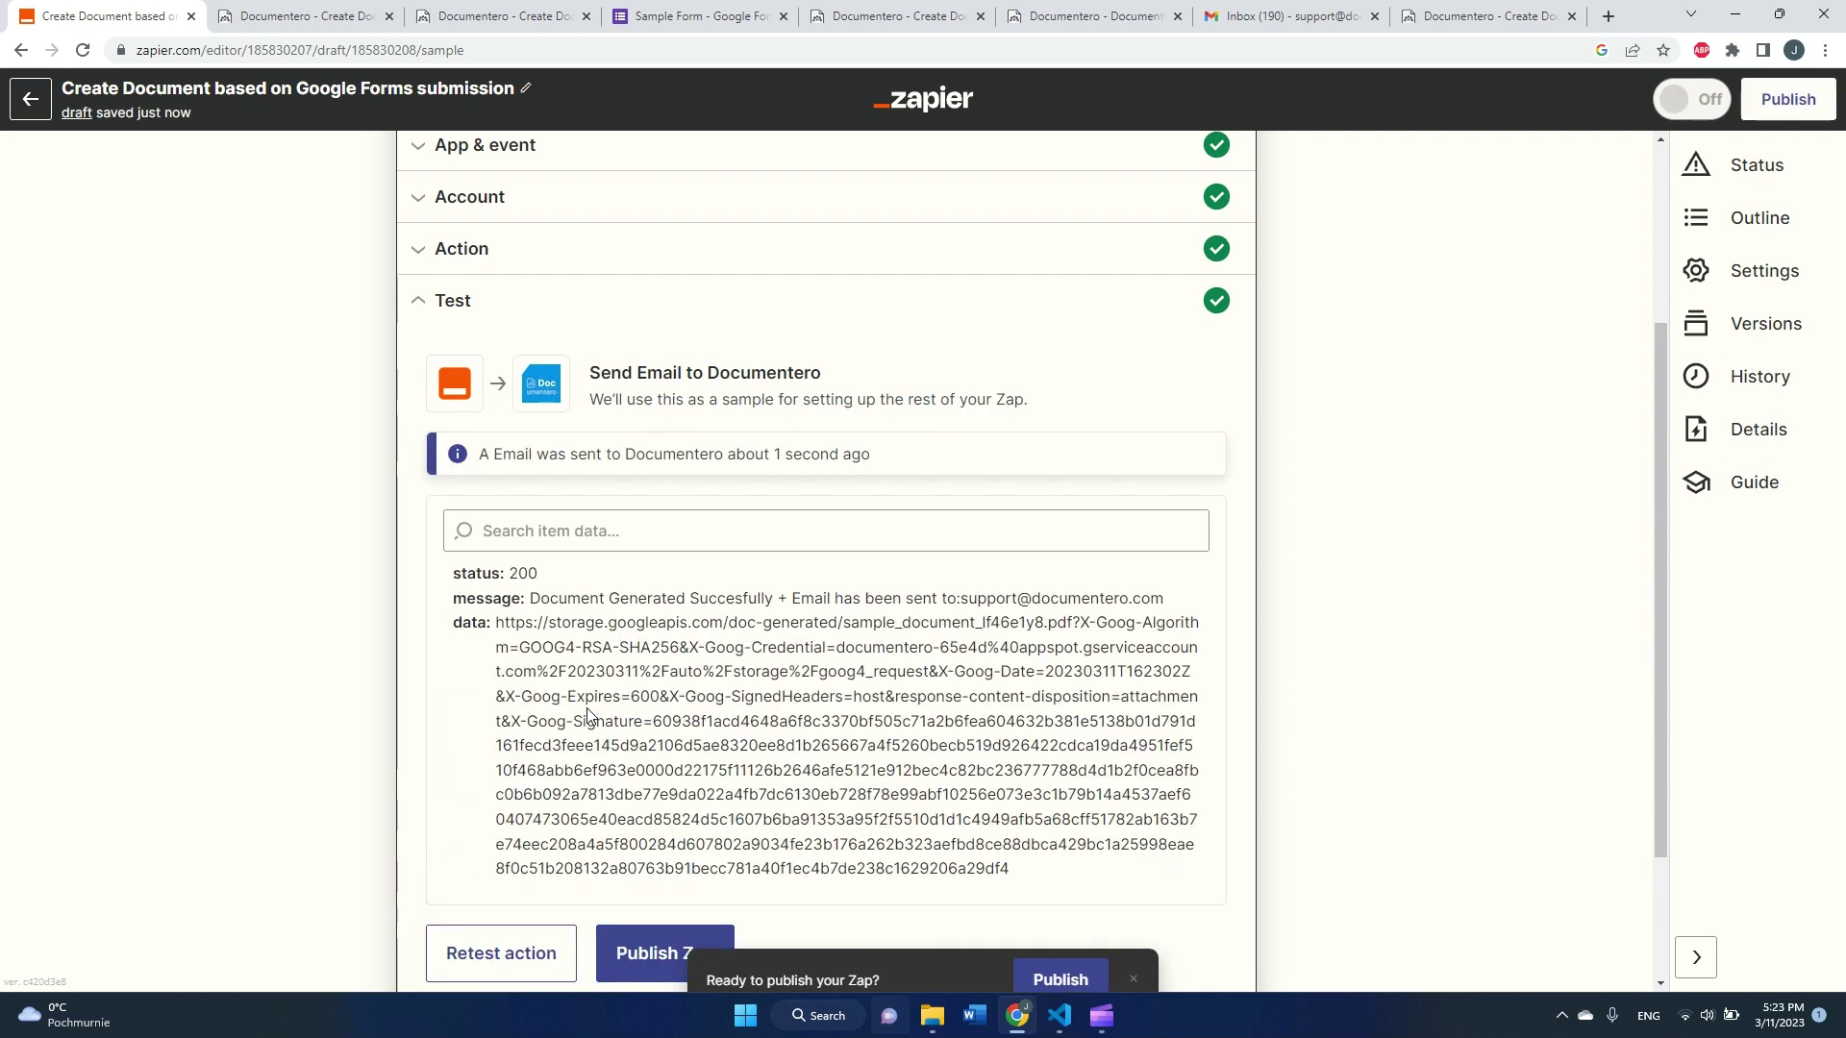
Step: Open the Documentero test email in Gmail and preview its Sample Document.pdf attachment
left_click(1294, 16)
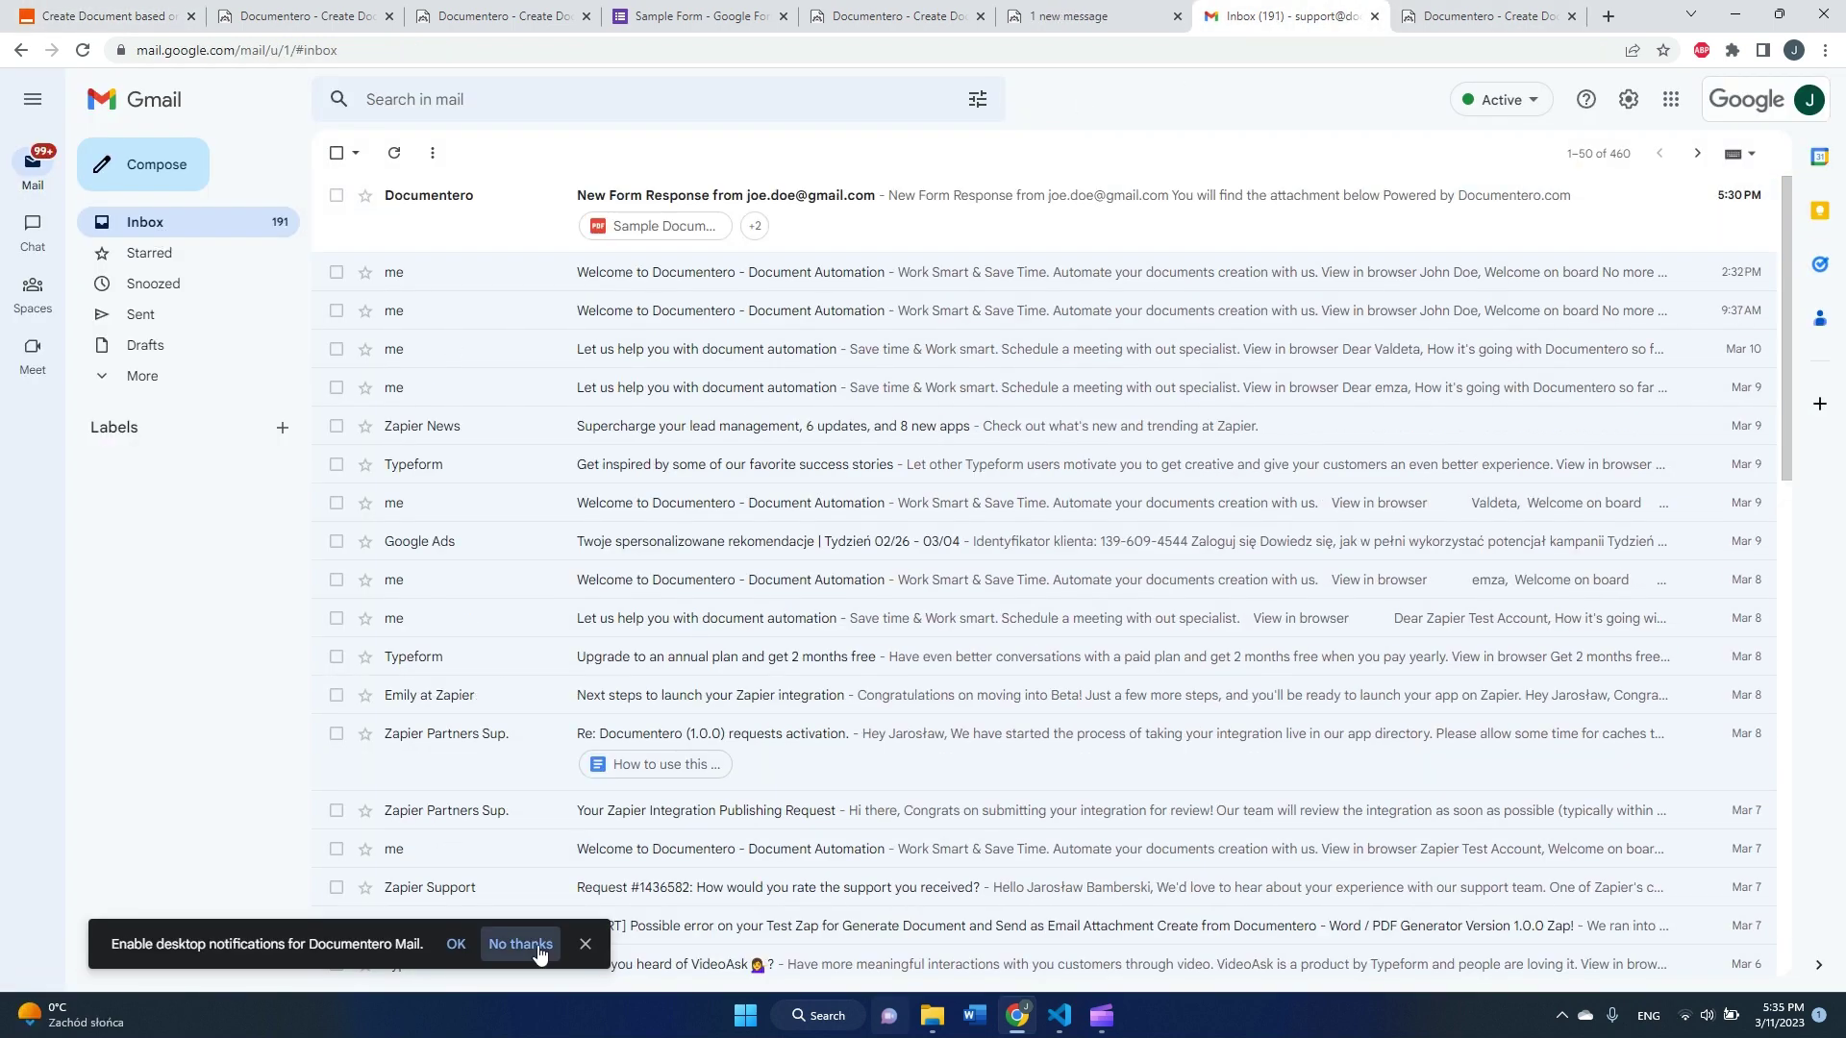
left_click(520, 944)
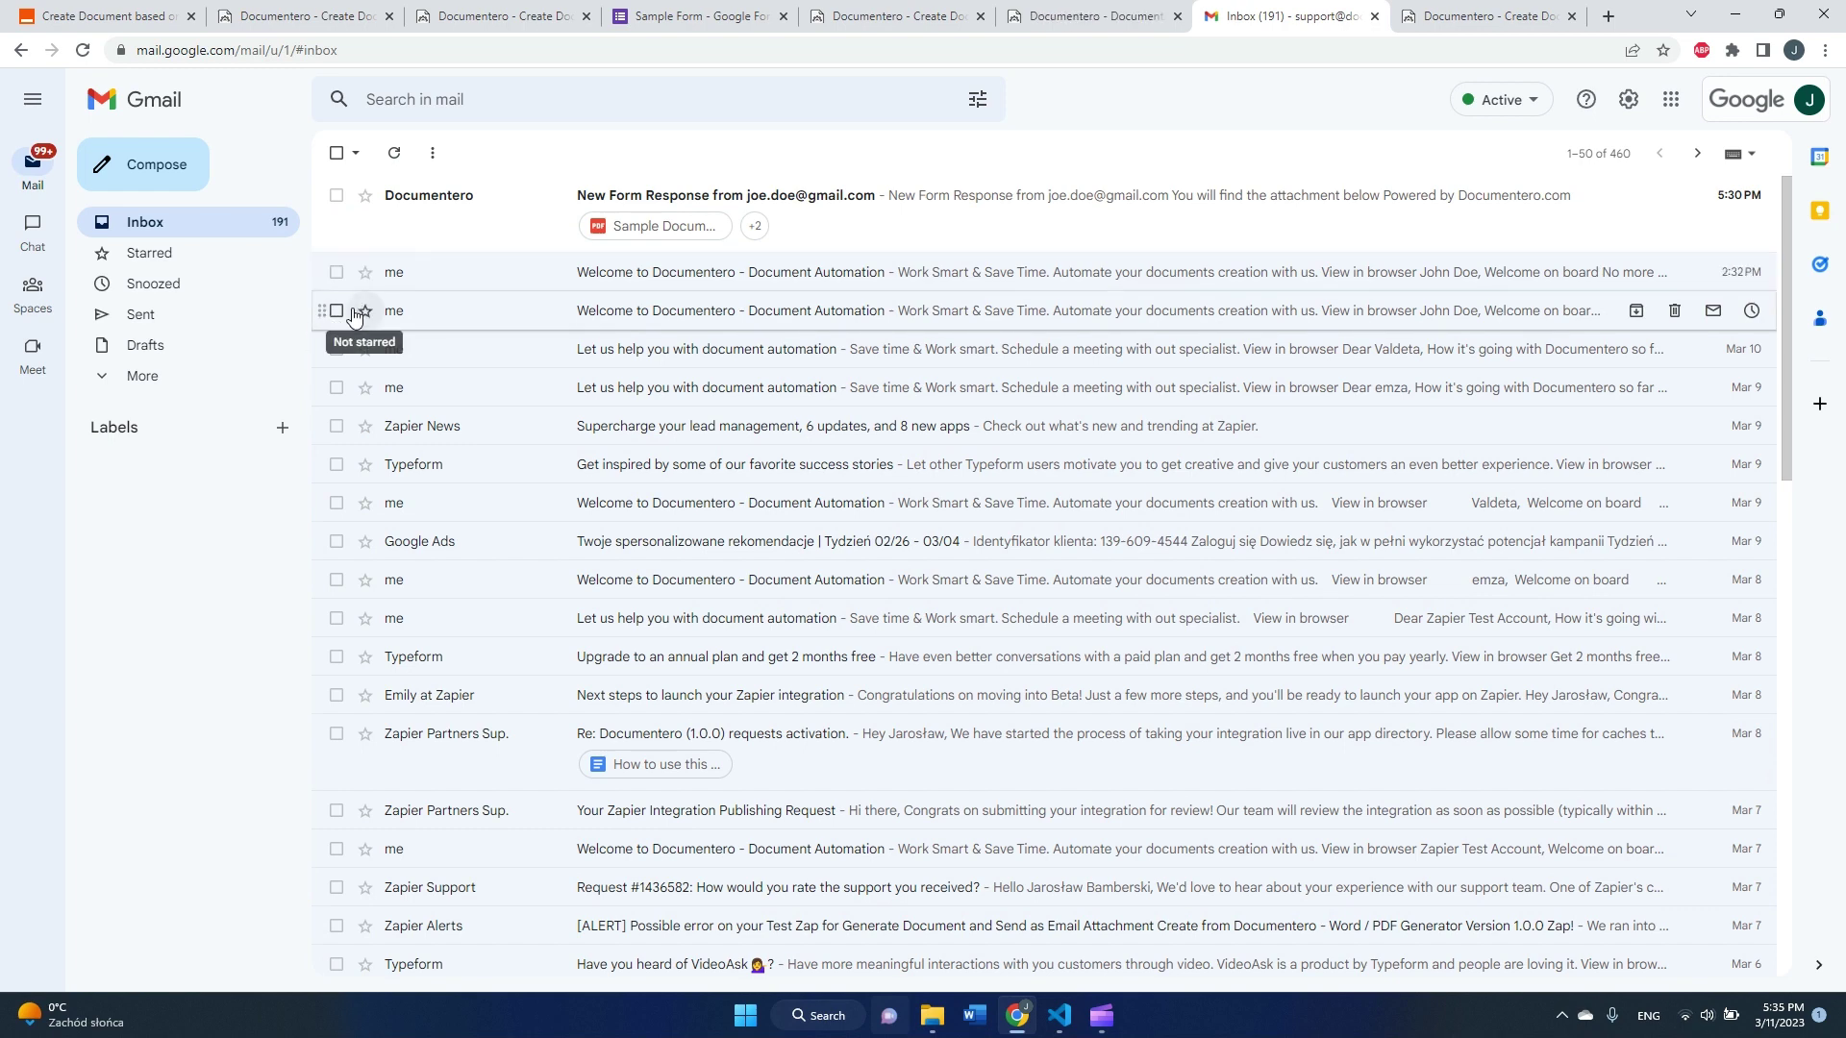
left_click(479, 236)
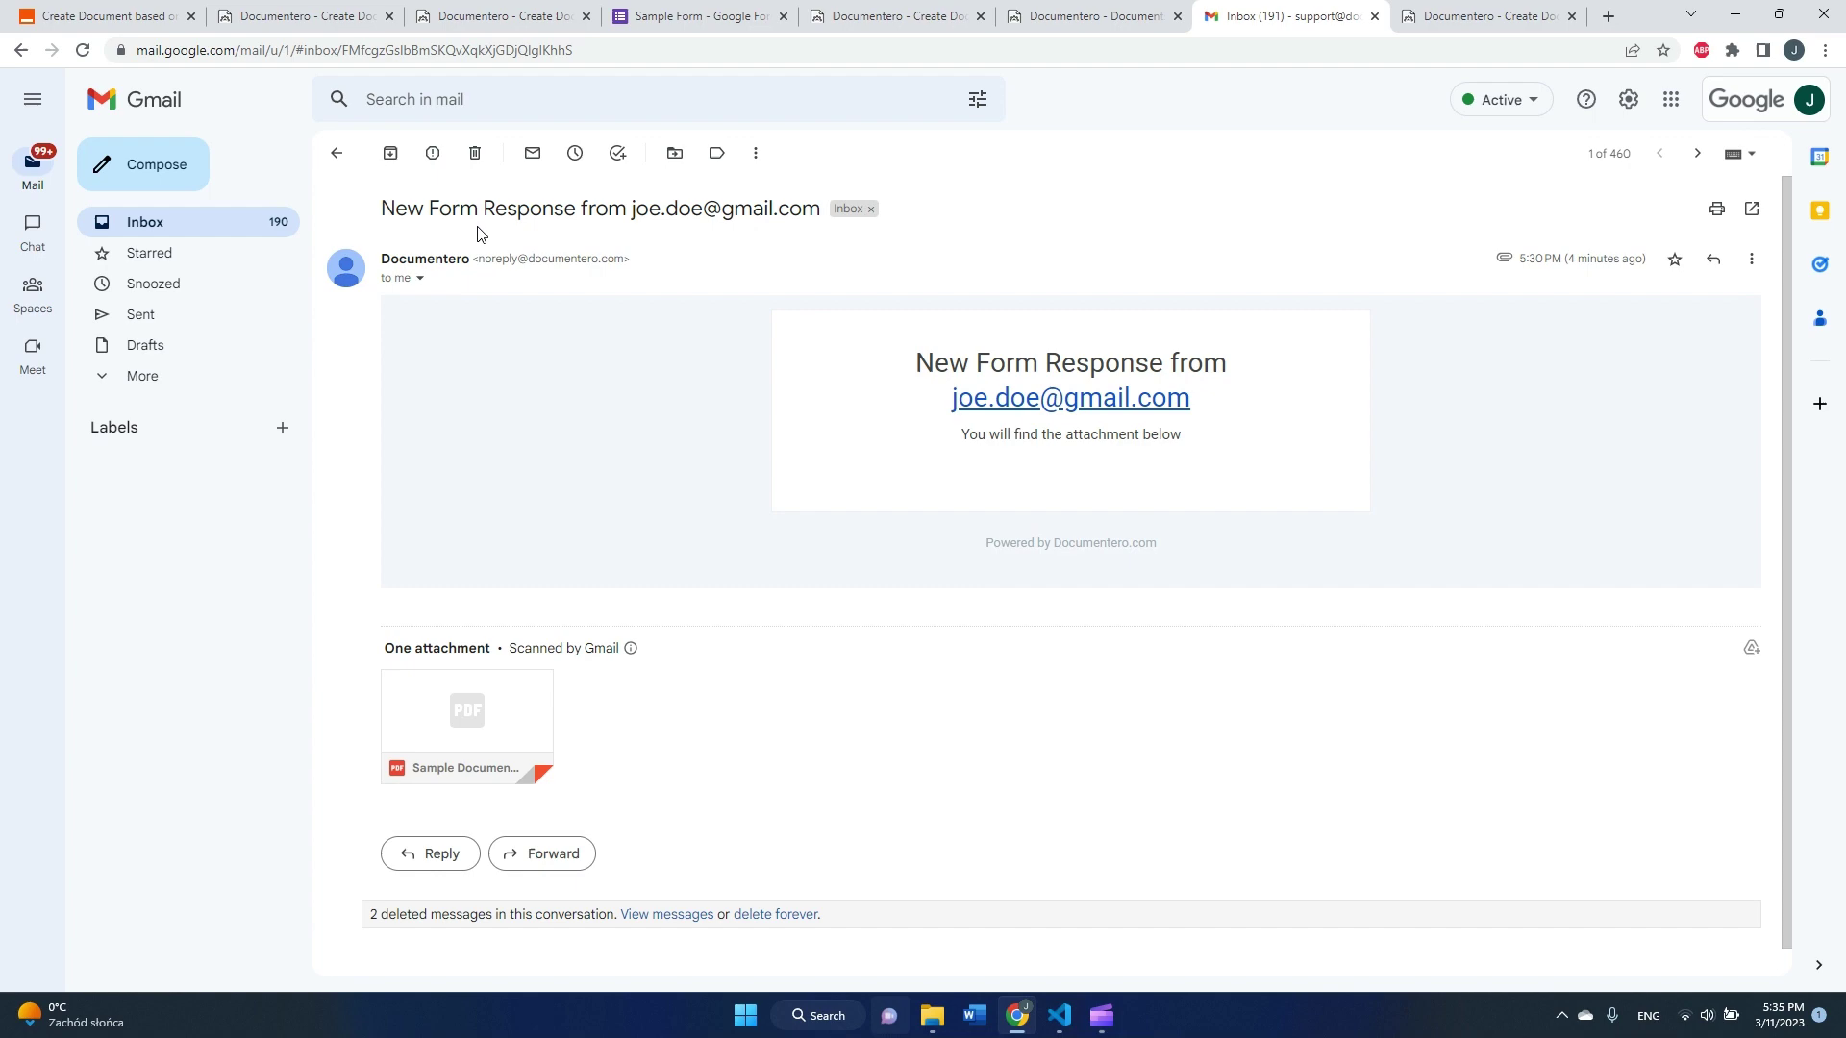
left_click(477, 713)
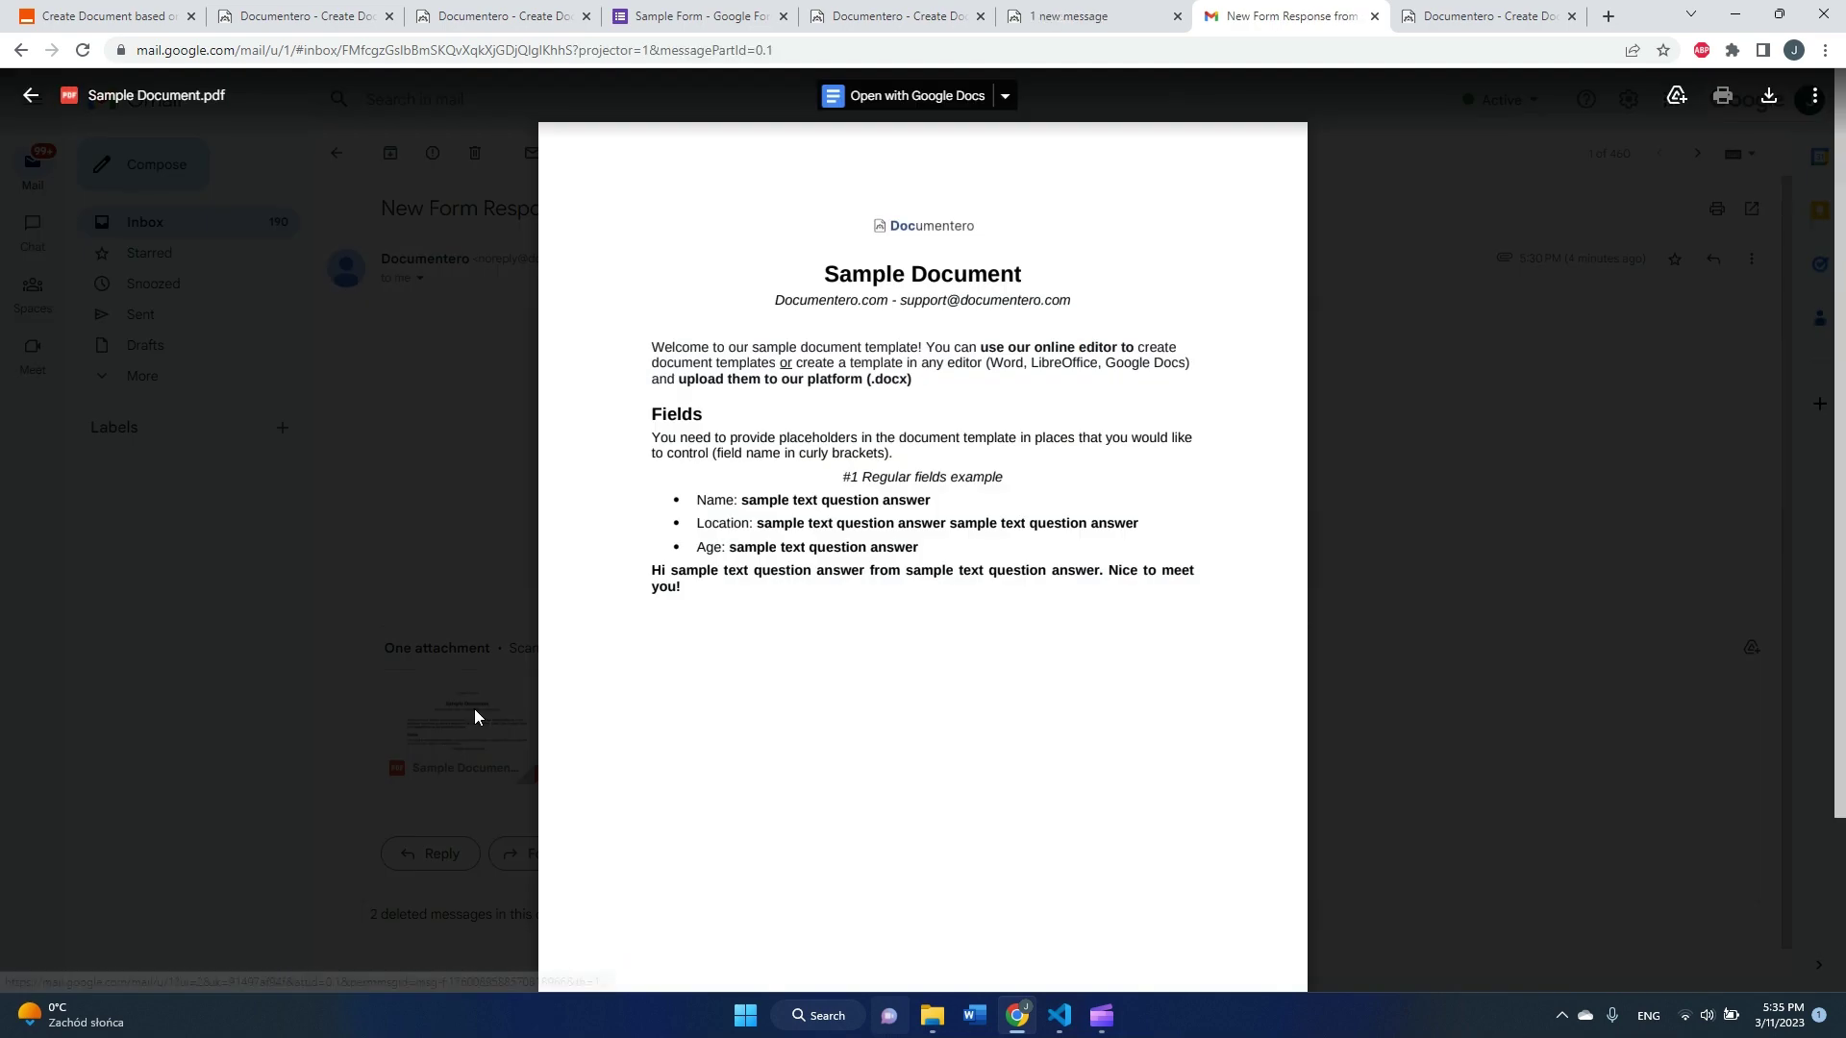
Step: Highlight the placeholder sample answers and greeting in the PDF before heading back to Zapier
left_click_drag(741, 502, 856, 527)
left_click(769, 502)
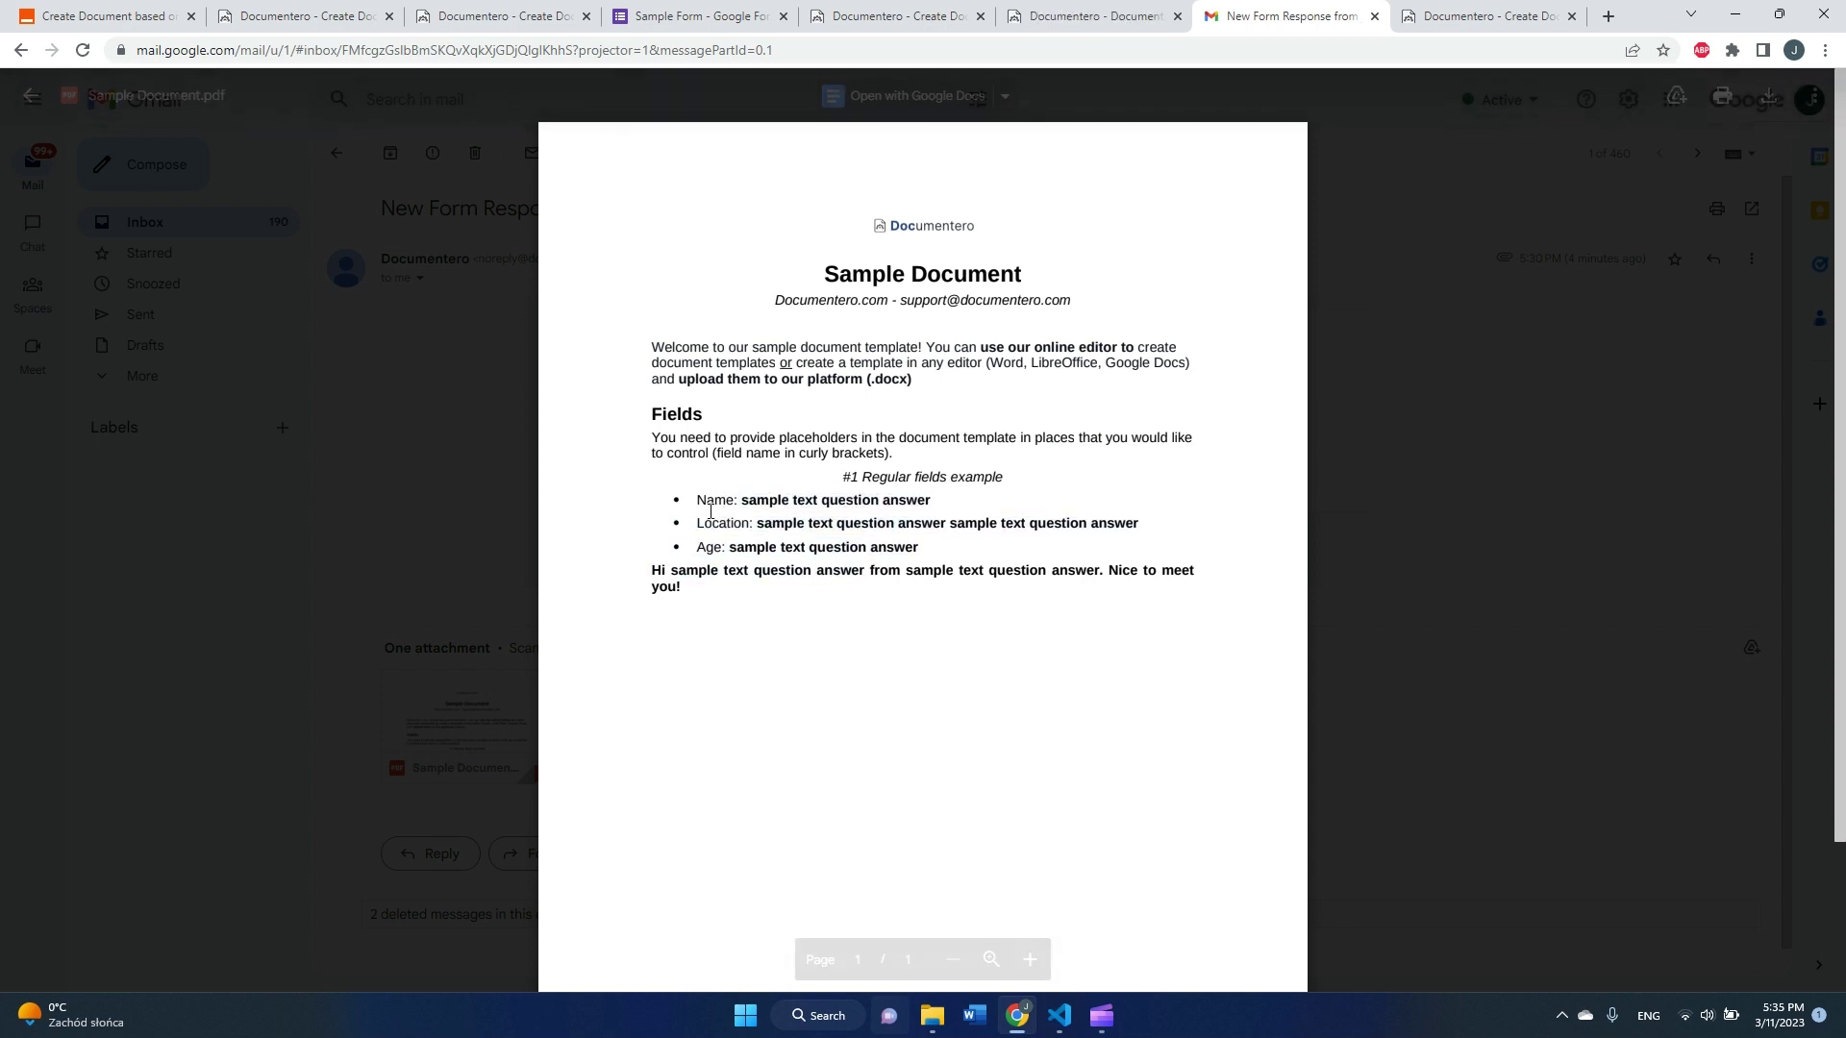
left_click_drag(719, 504, 785, 595)
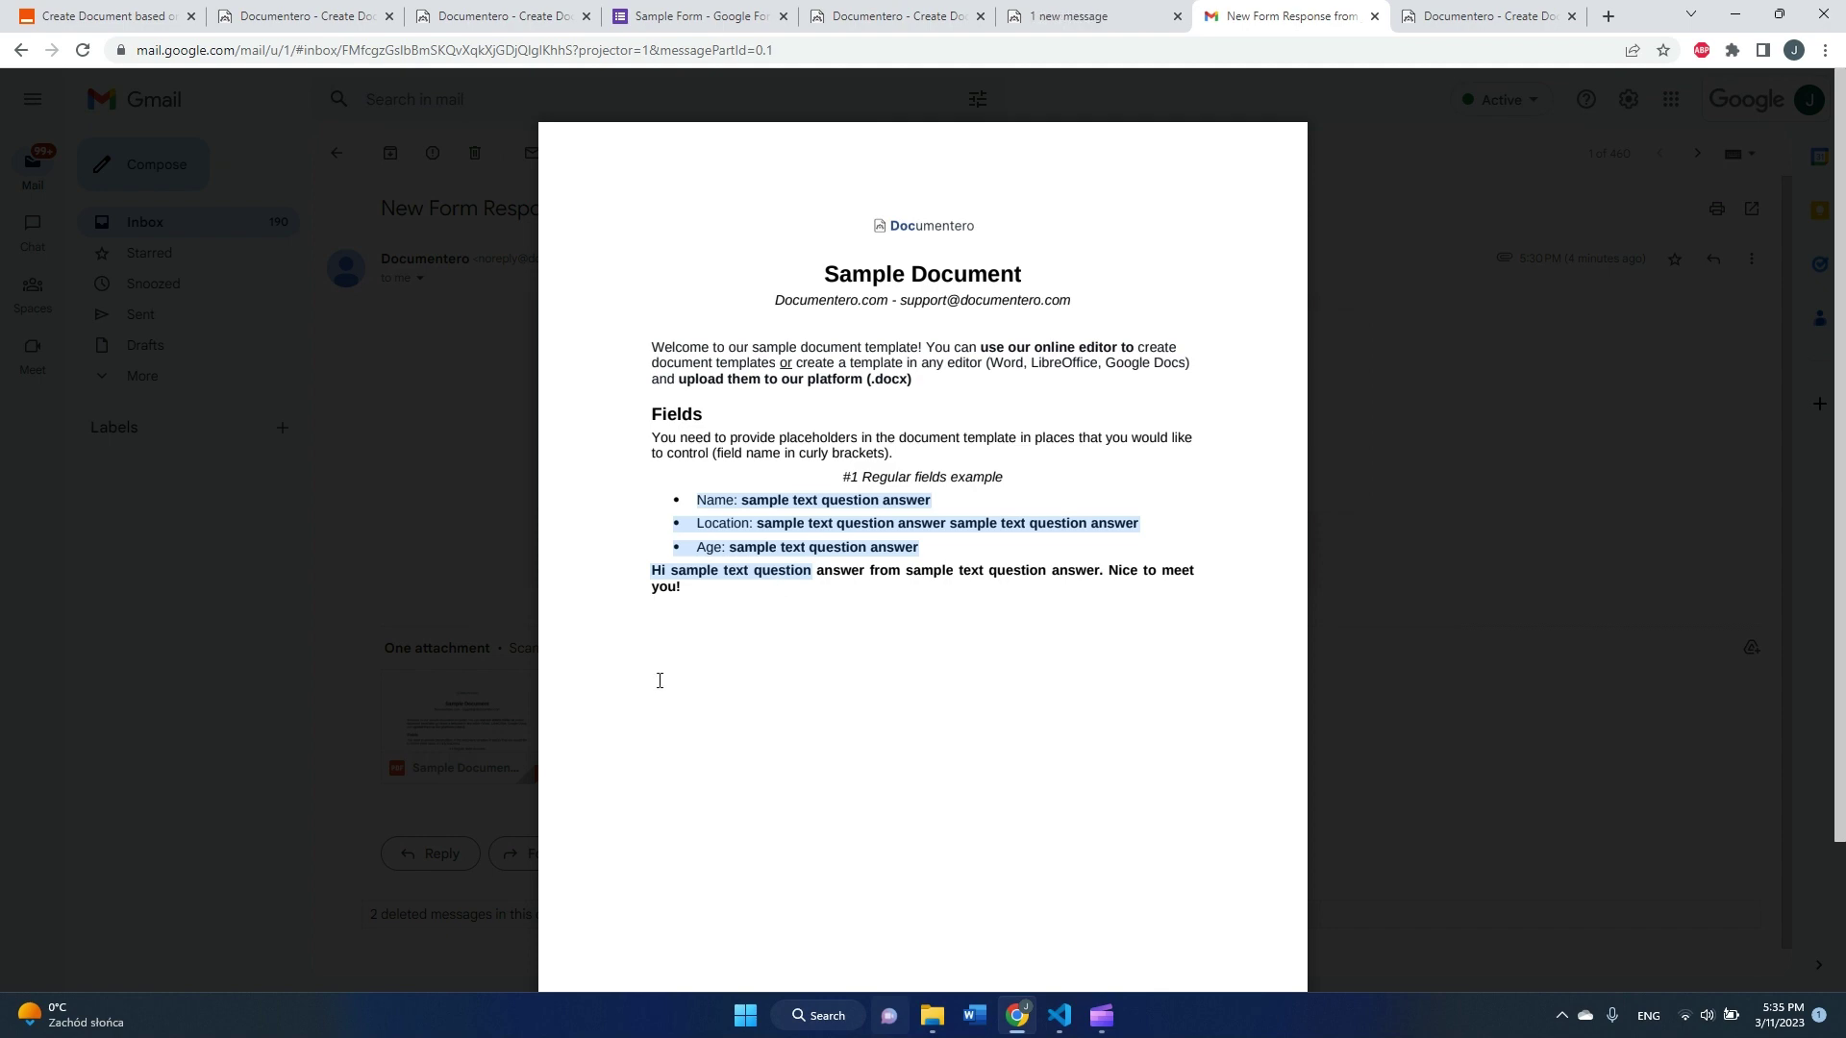
left_click(154, 17)
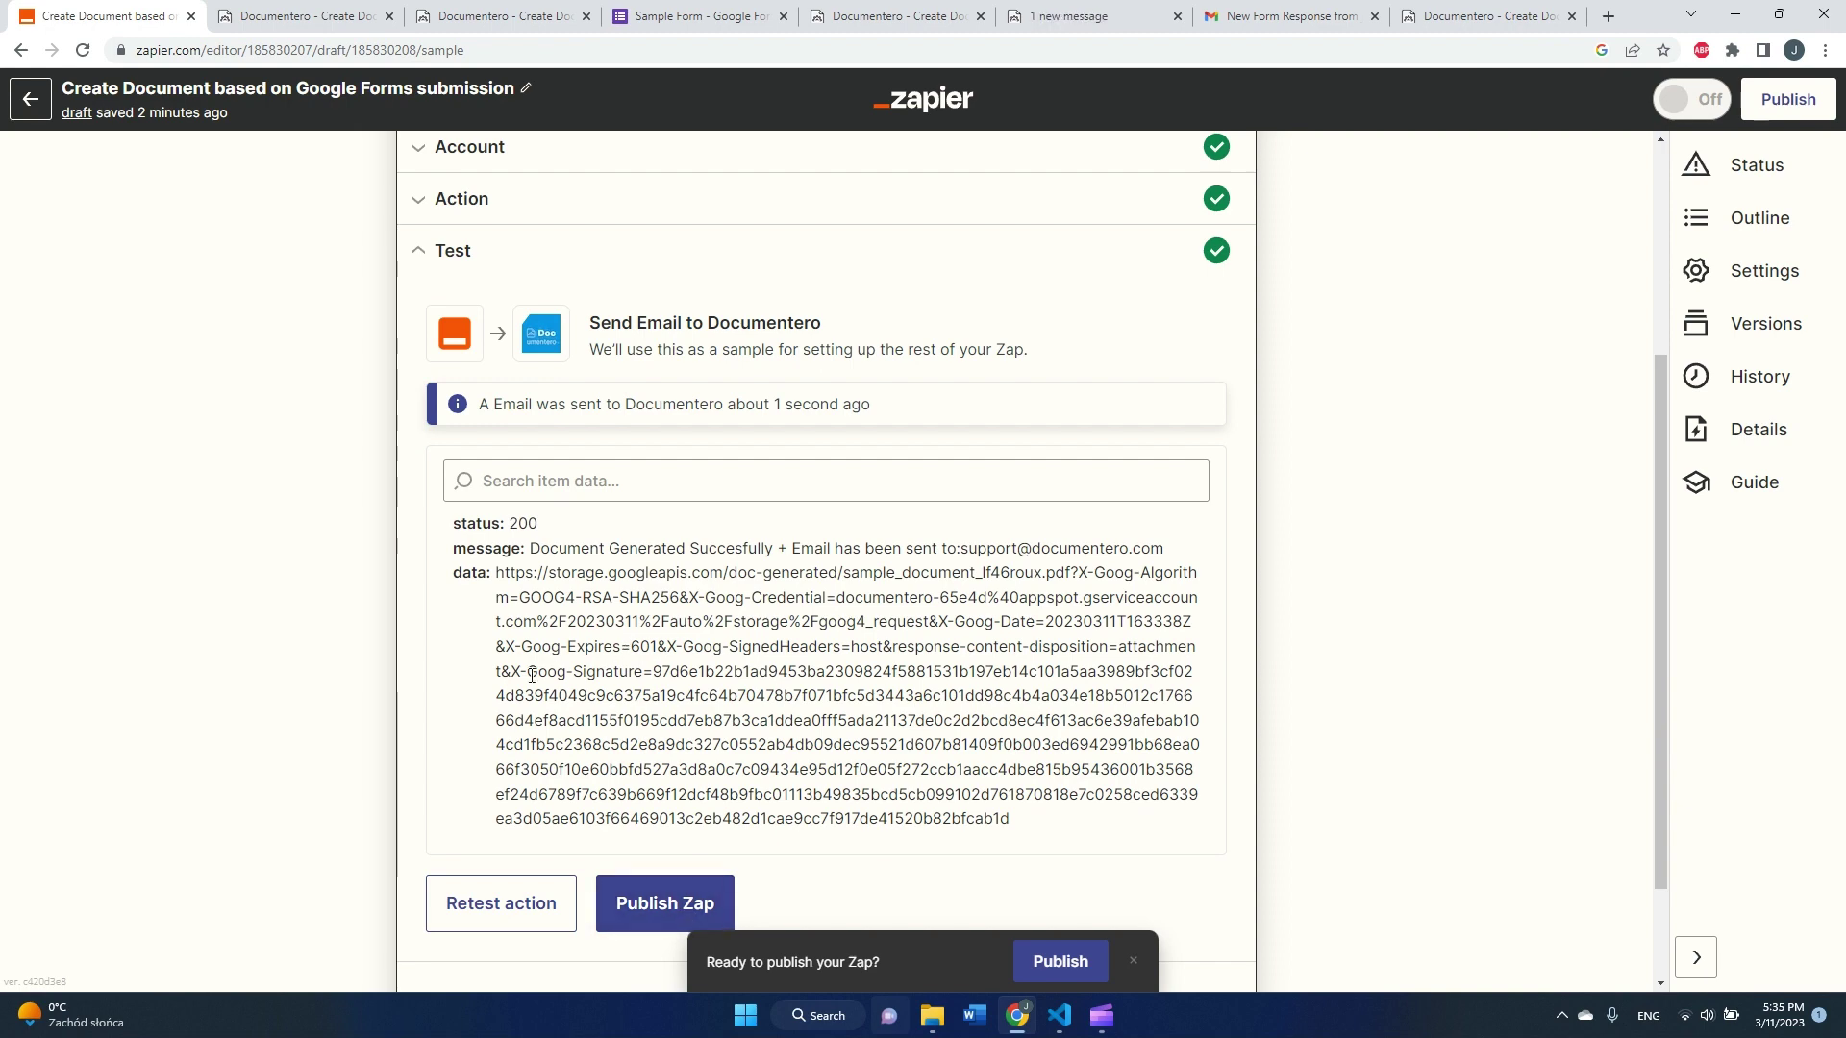
Step: Publish the Zap using Publish & Turn On so the automation goes live
scroll(527, 711, "up", 3)
scroll(625, 769, "down", 5)
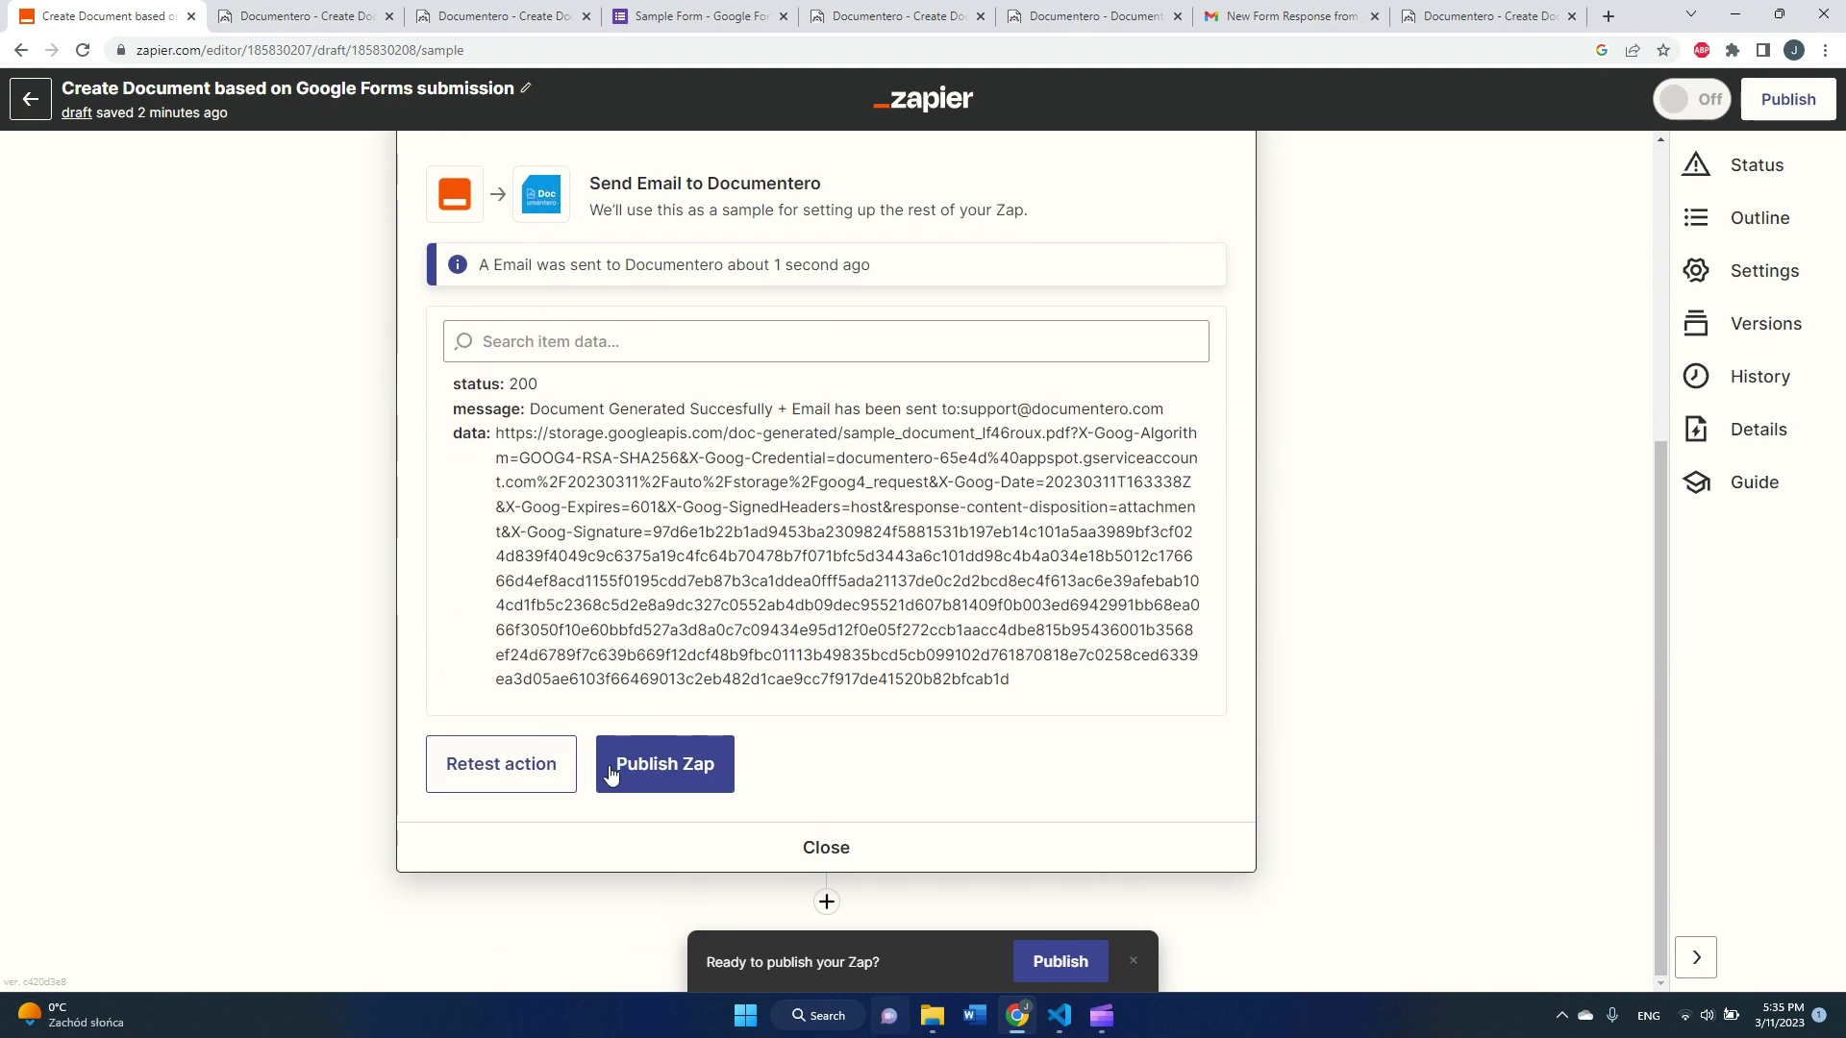
left_click(683, 769)
left_click(989, 565)
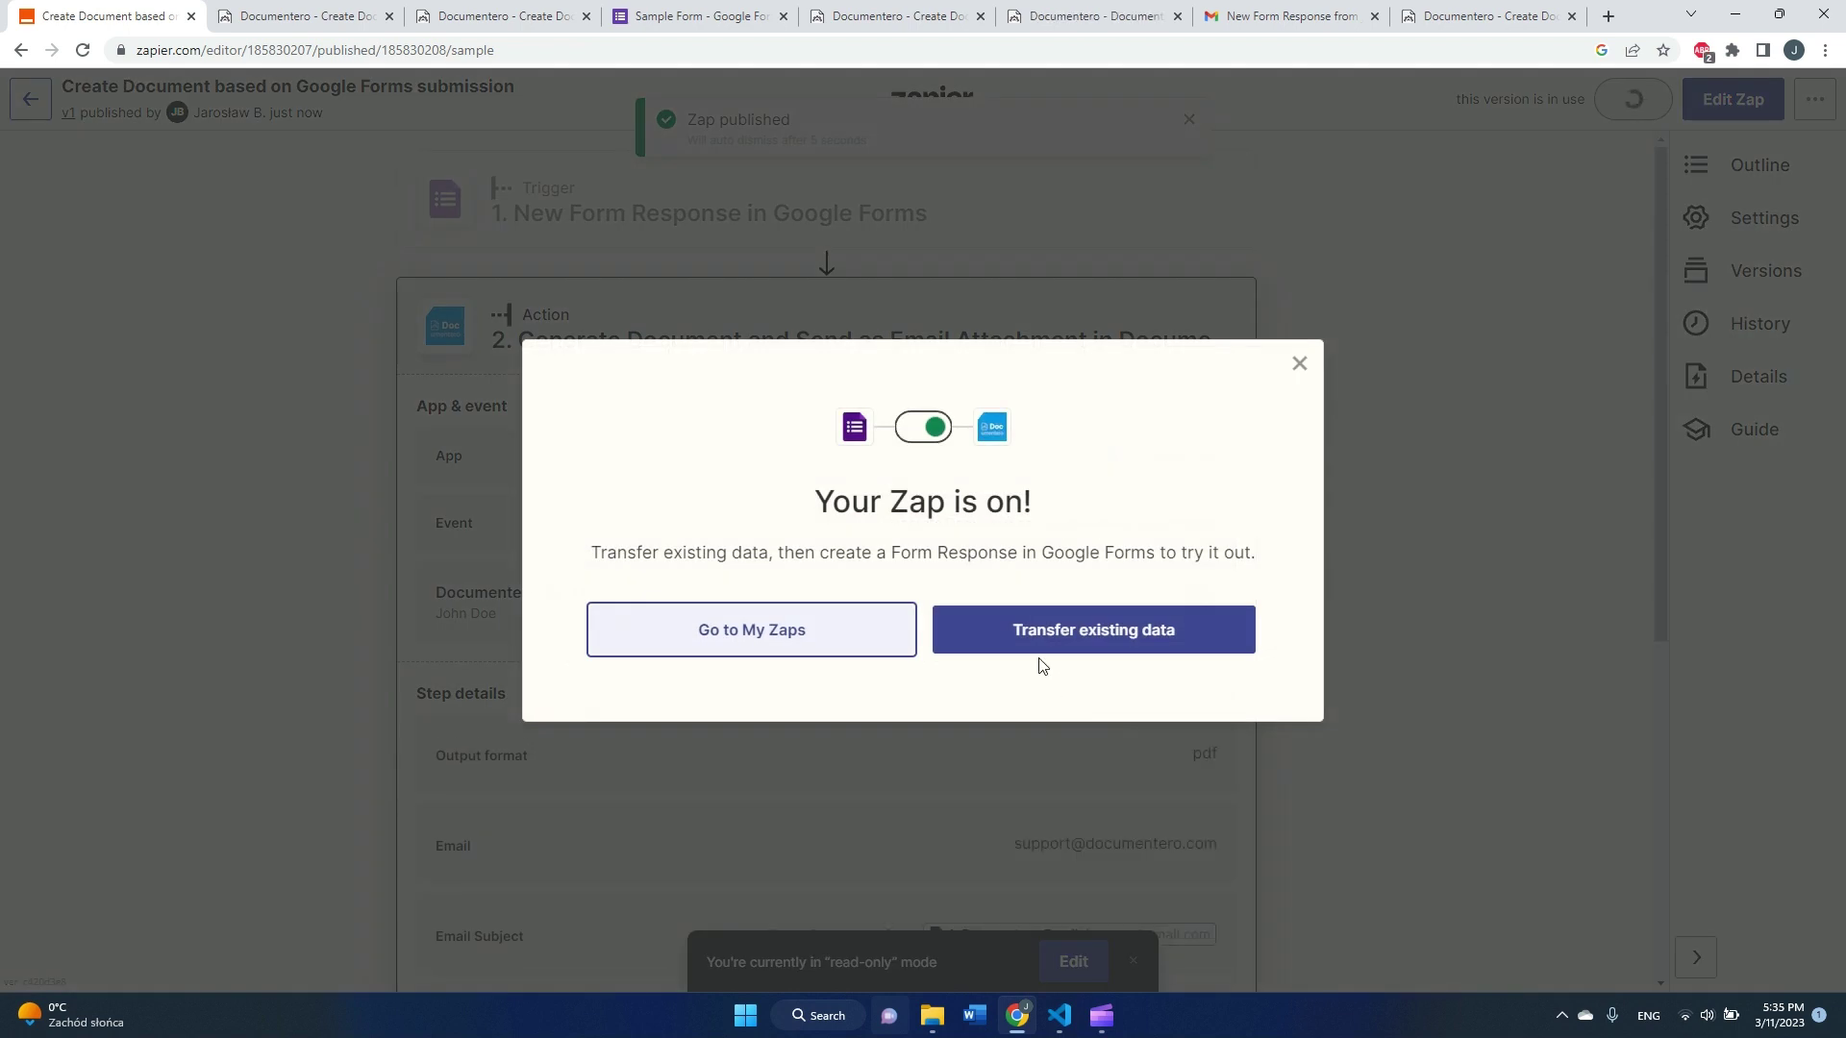
Step: Submit a Sample Form preview response with a sample name, age 25, city Sidney, country Australia
left_click(702, 17)
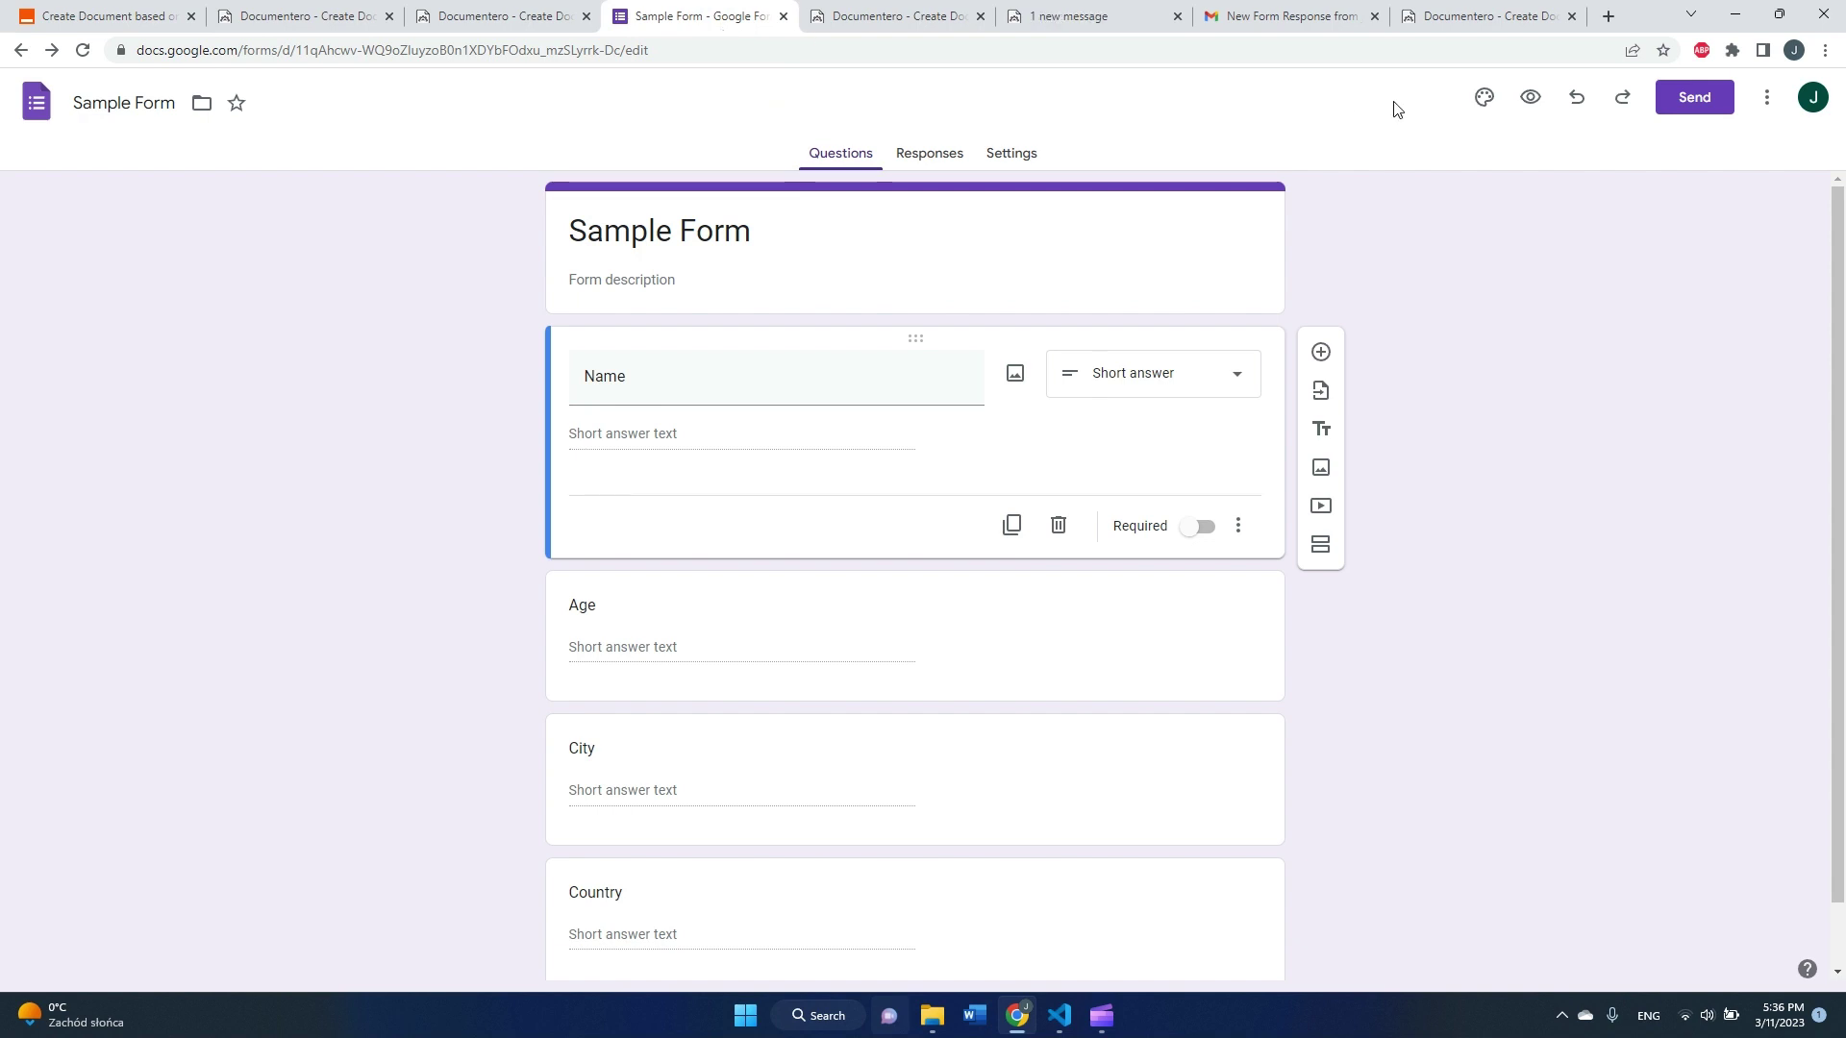
left_click(1530, 97)
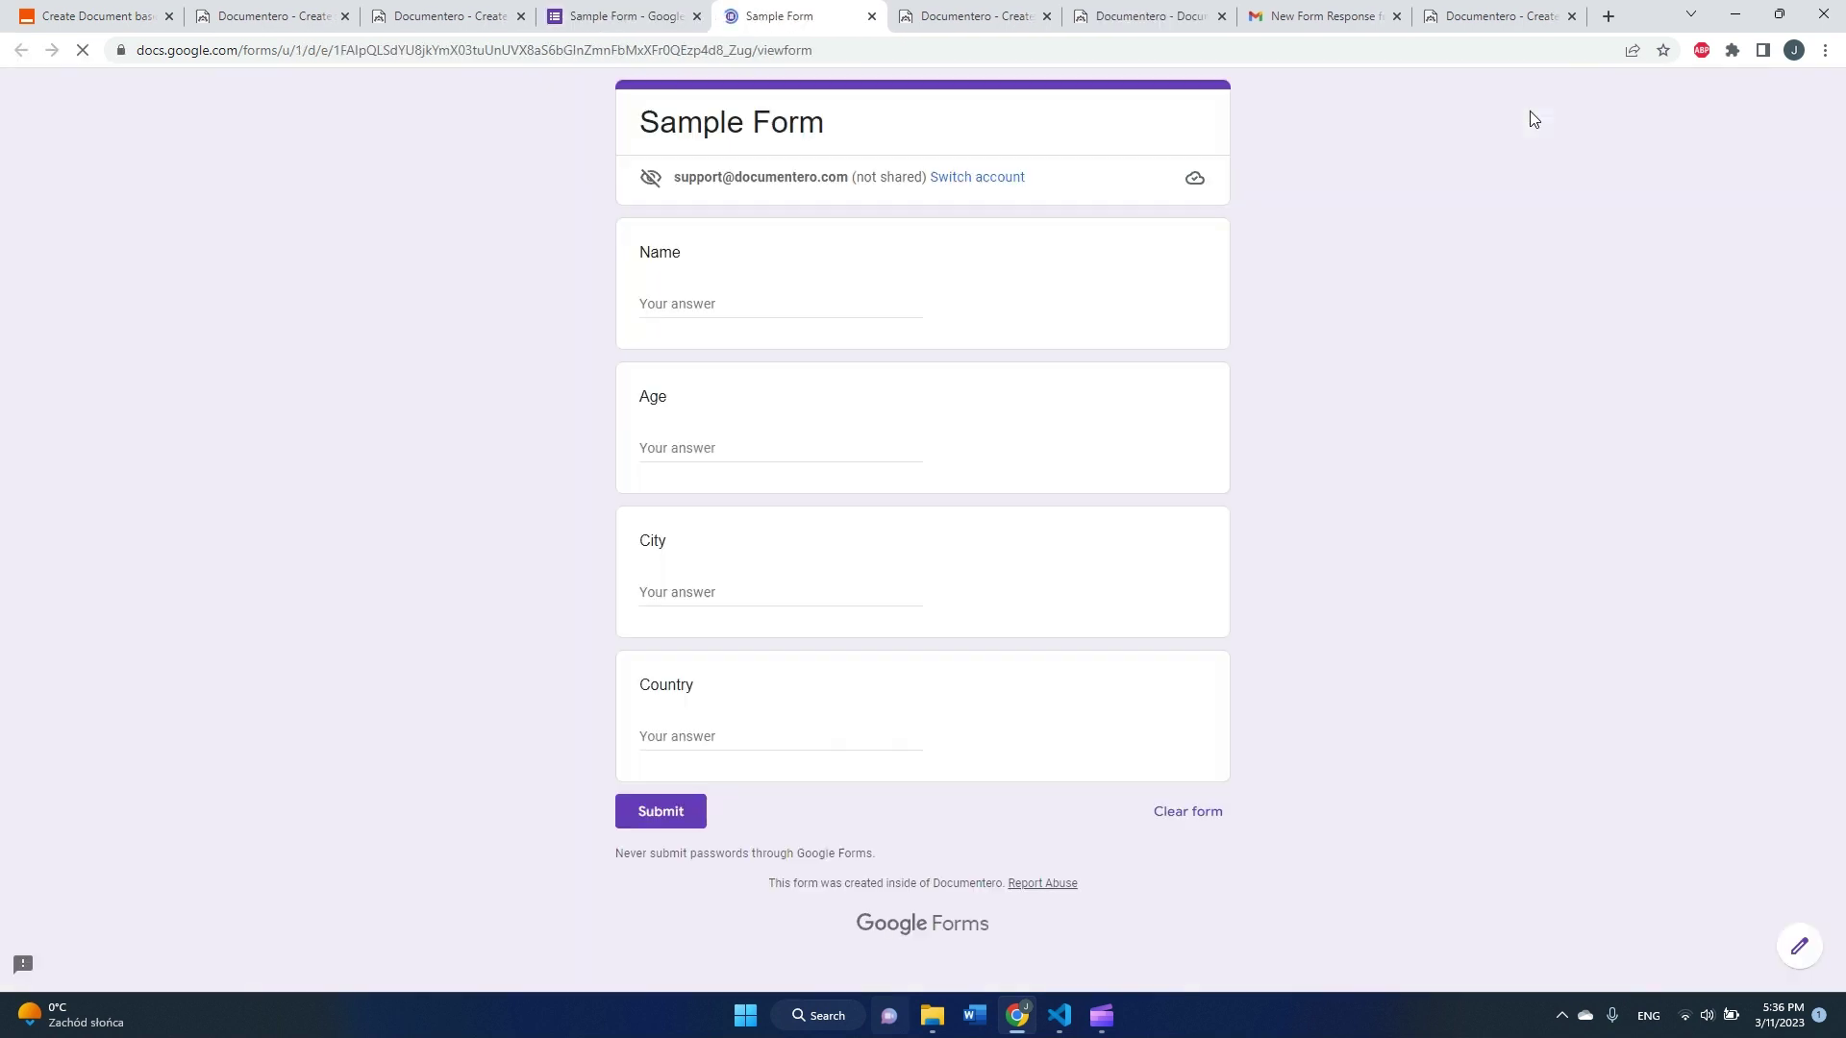
left_click(785, 304)
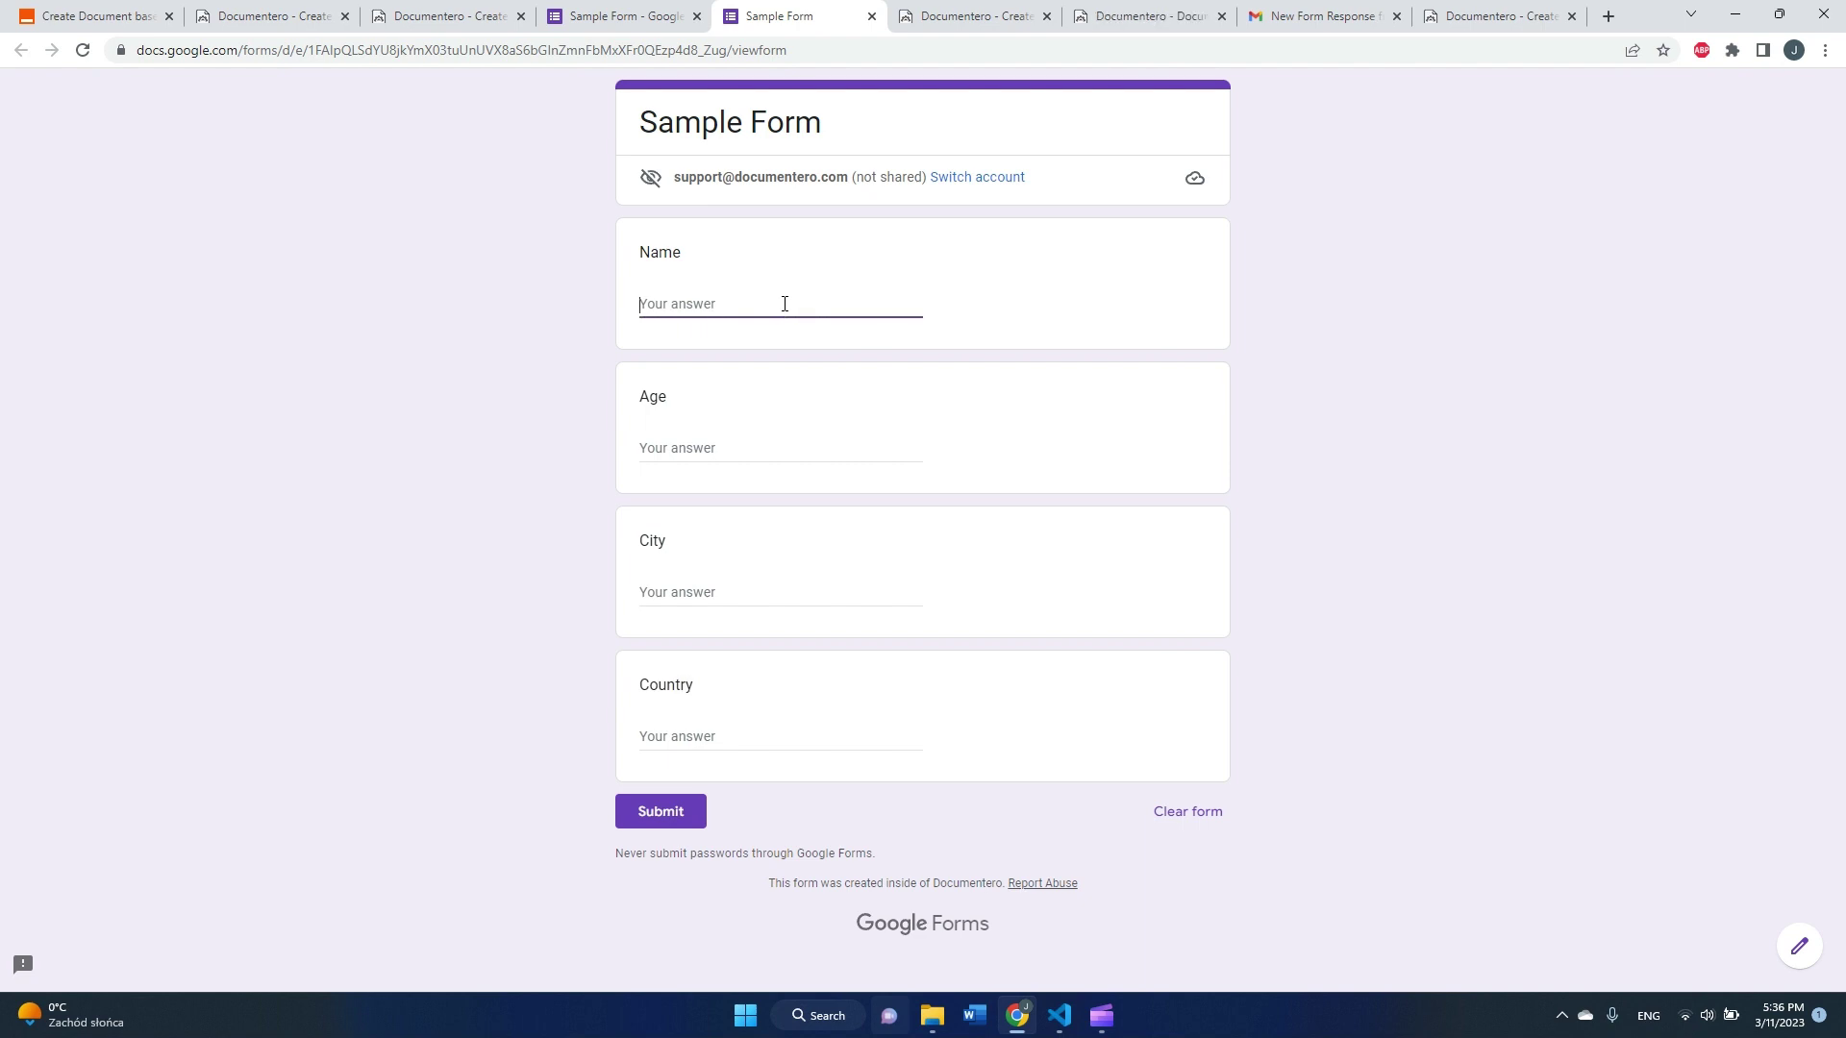
type("Alice")
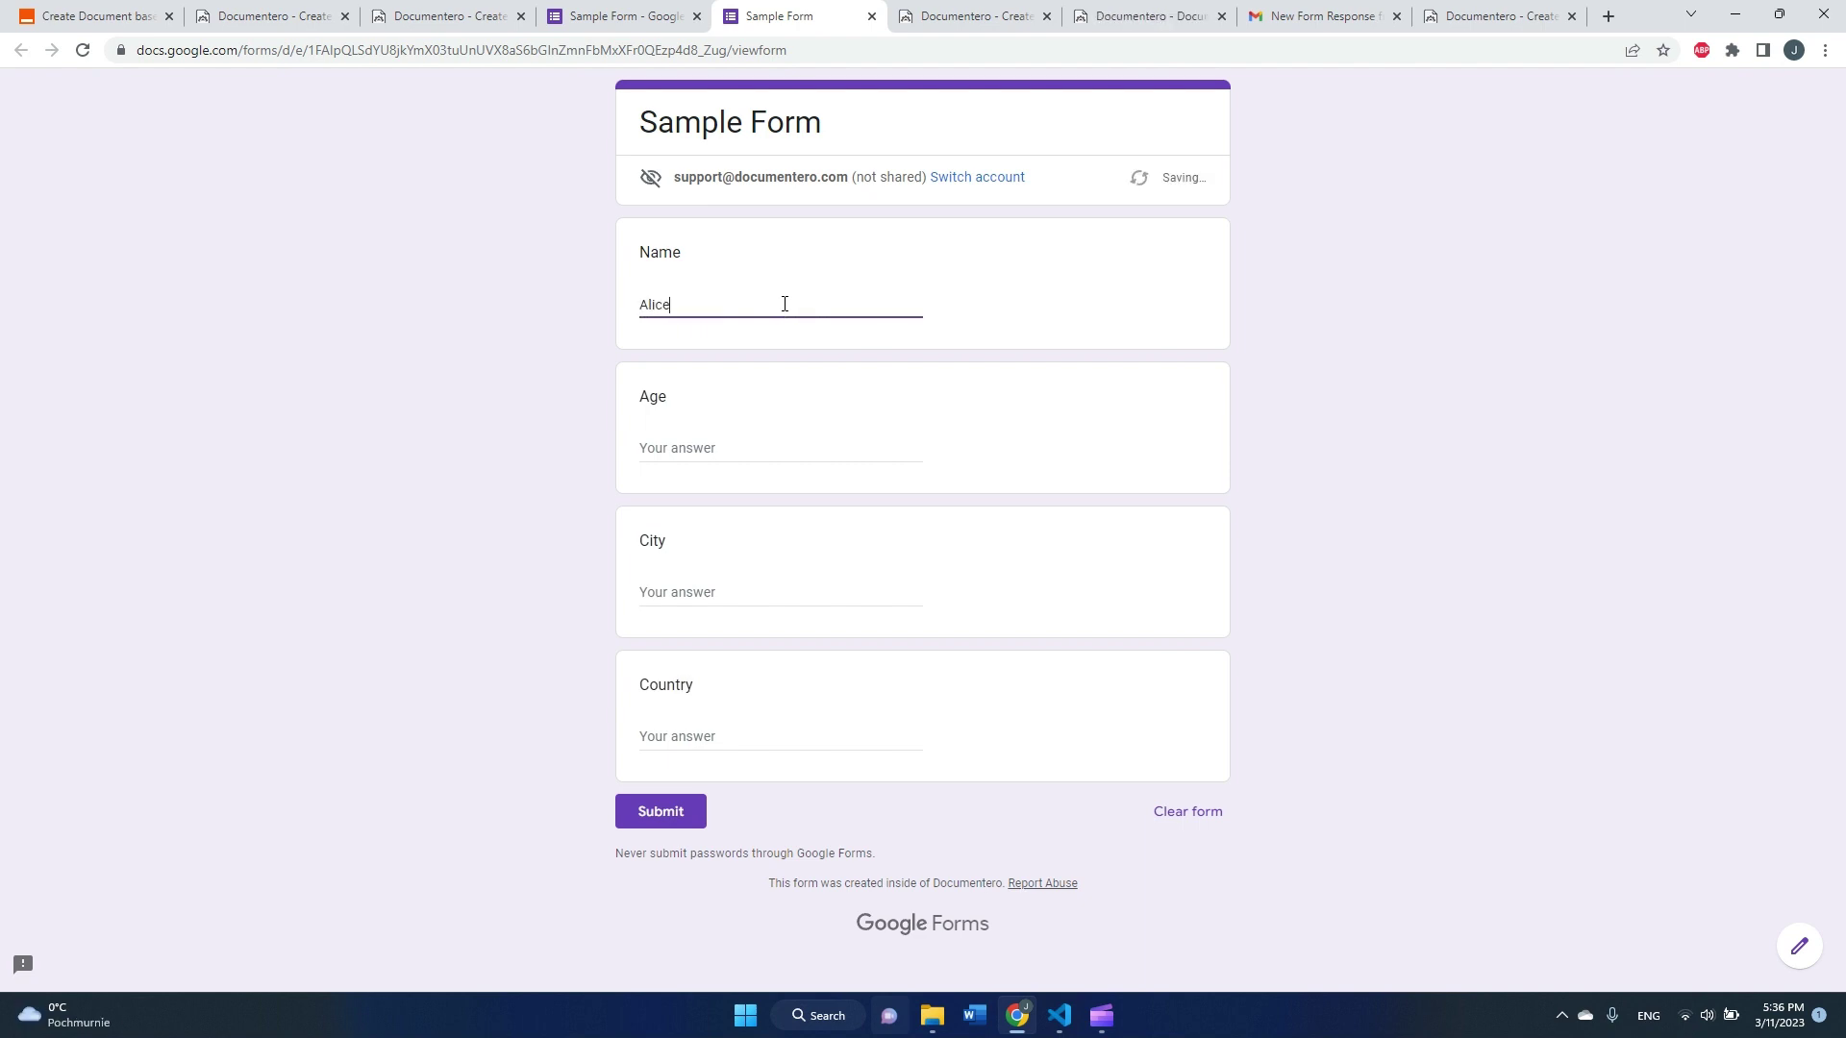
key("Tab")
type("25")
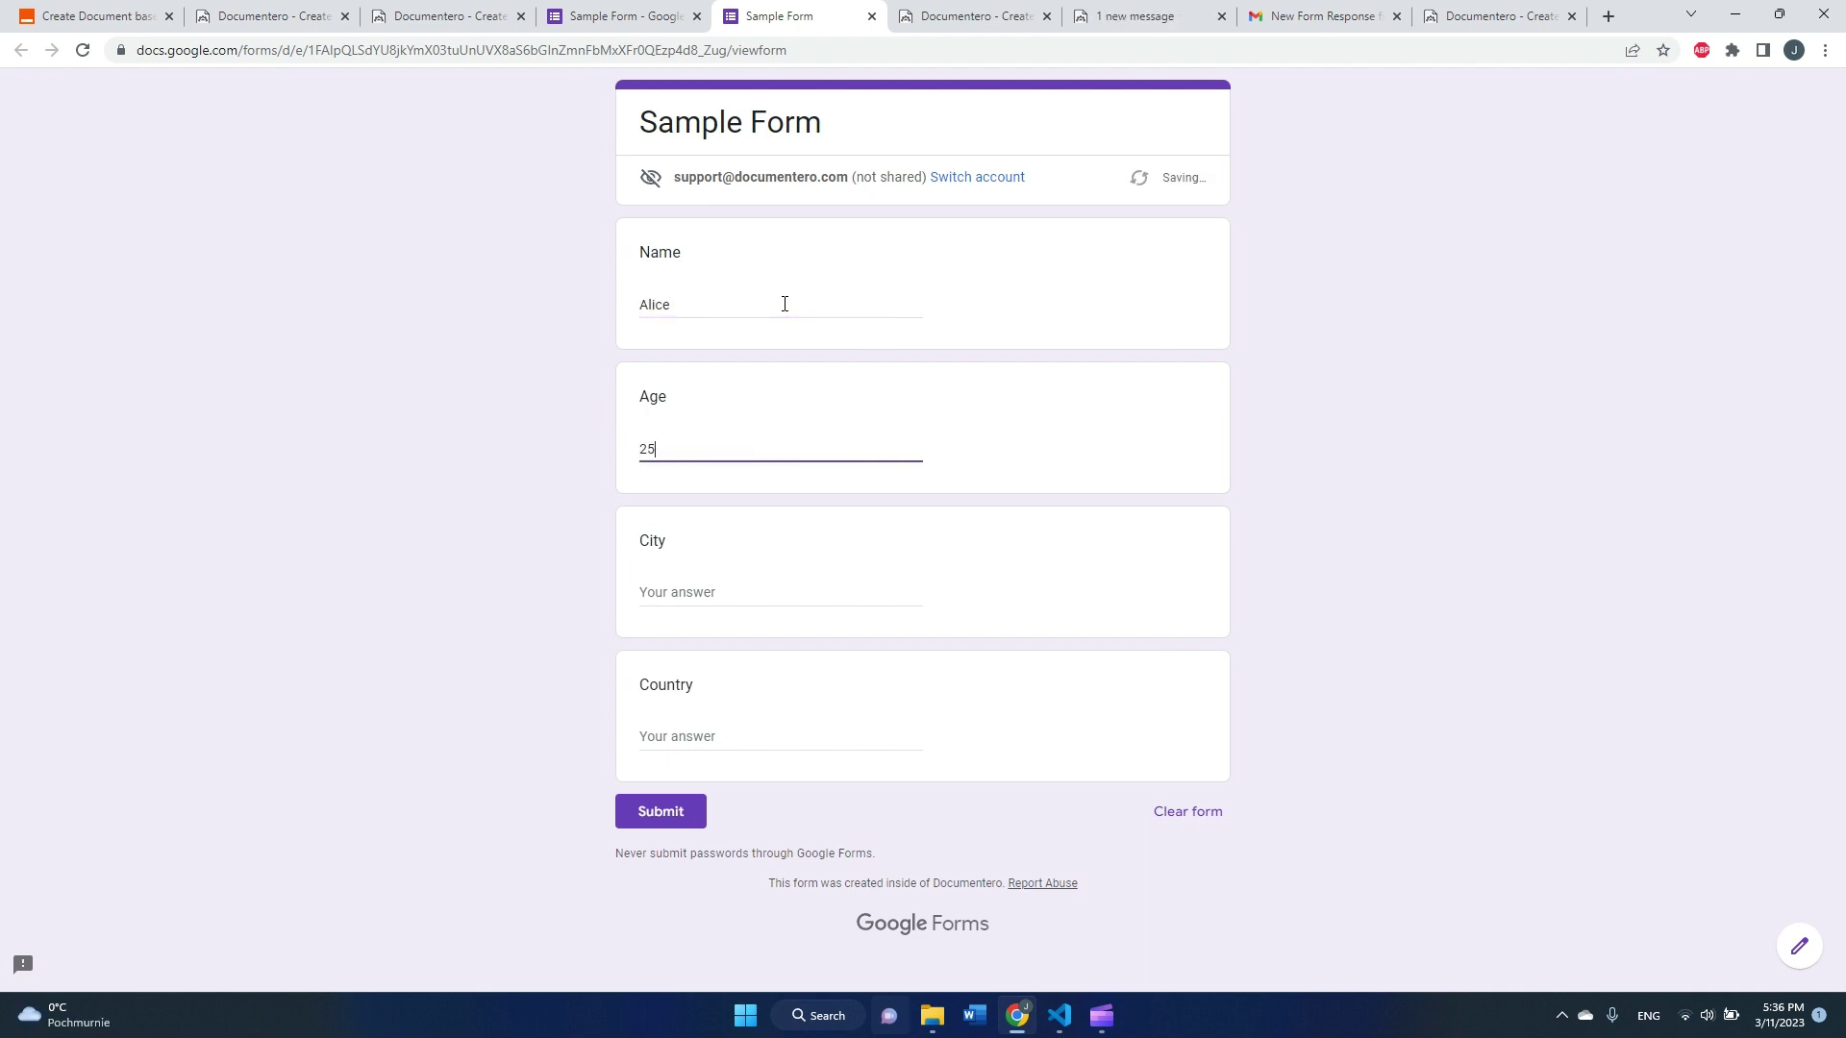
key("Tab")
type("S")
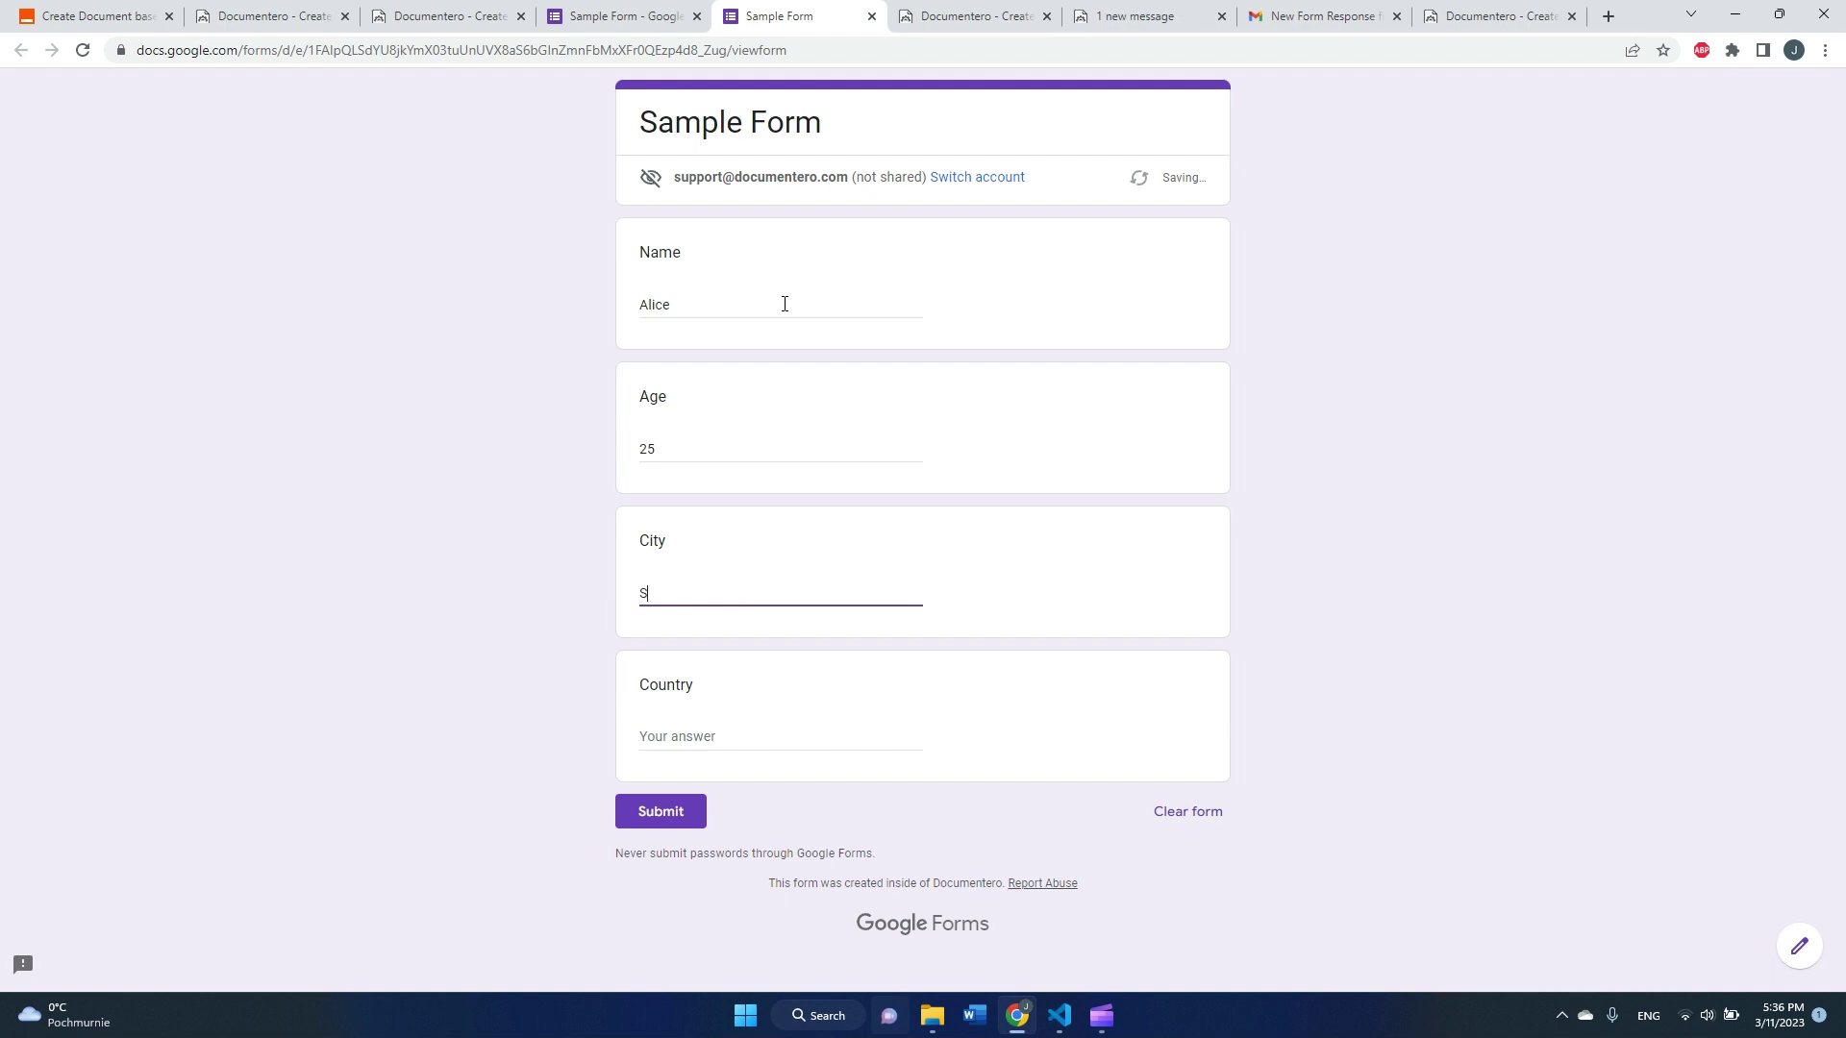
type("idney")
key("Tab")
type("Australia")
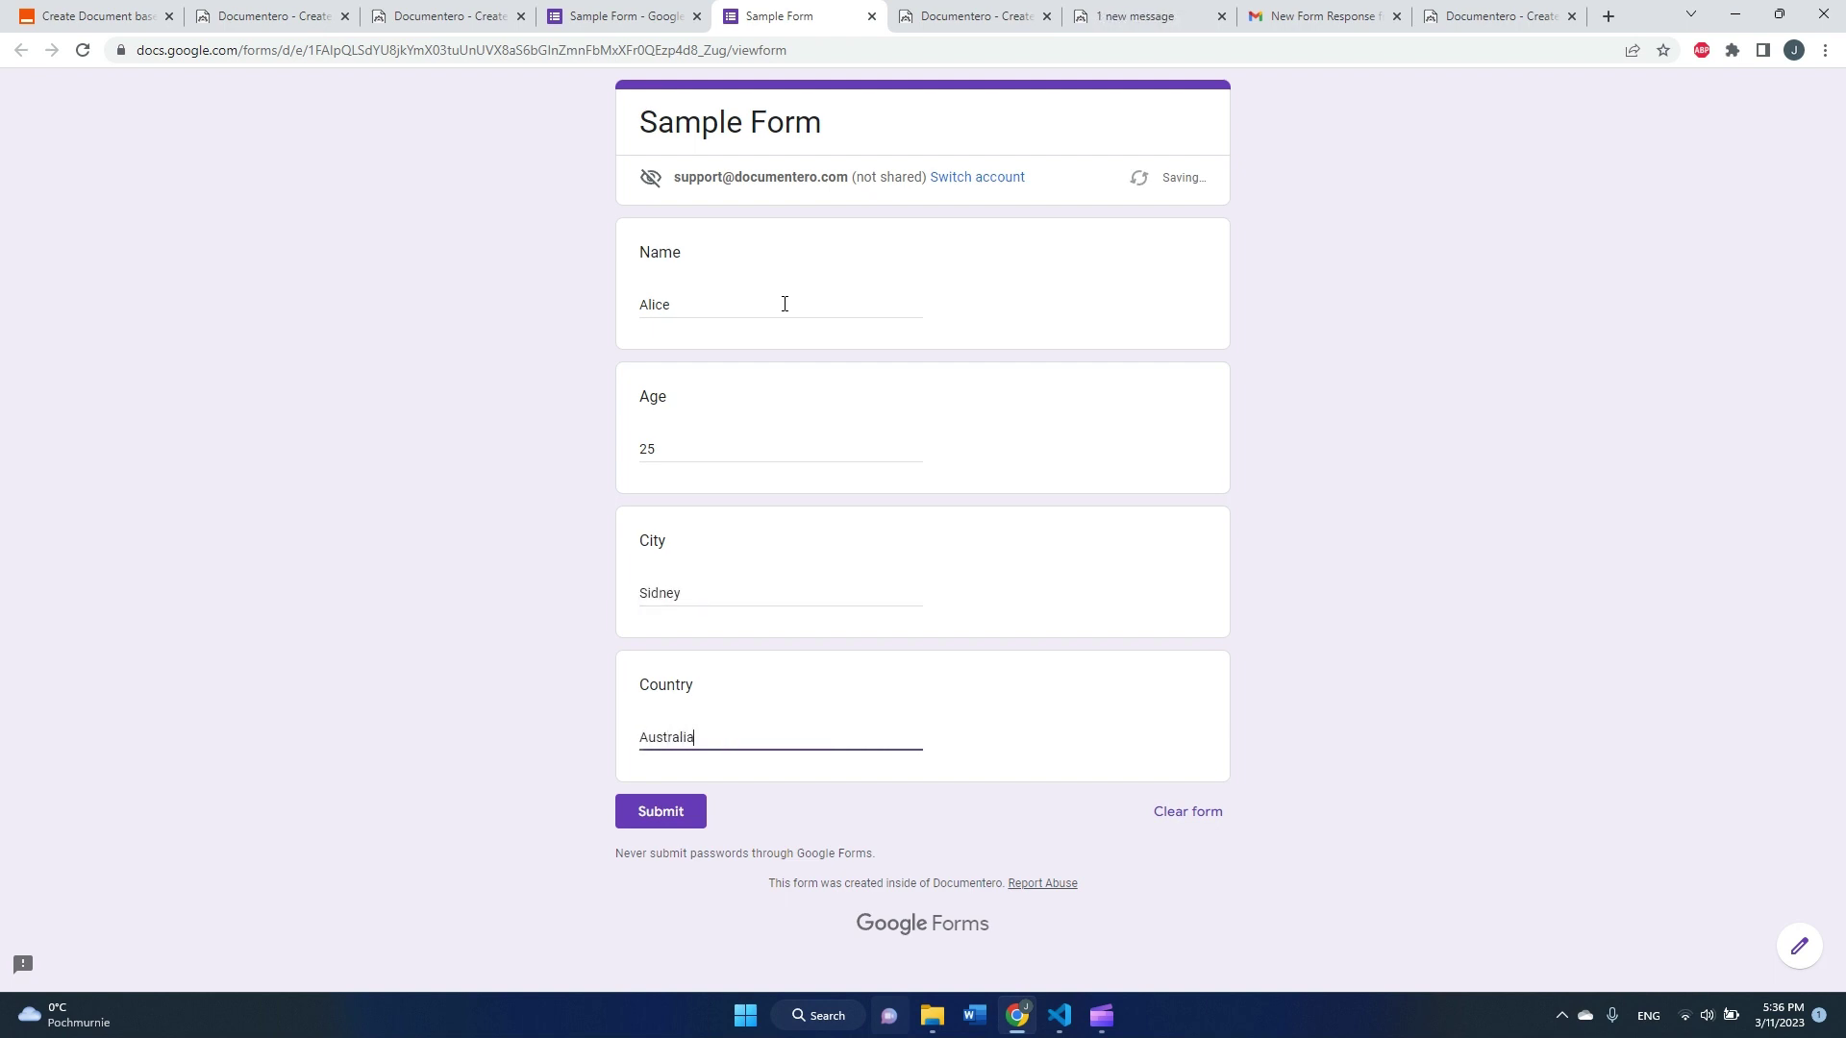
left_click(660, 817)
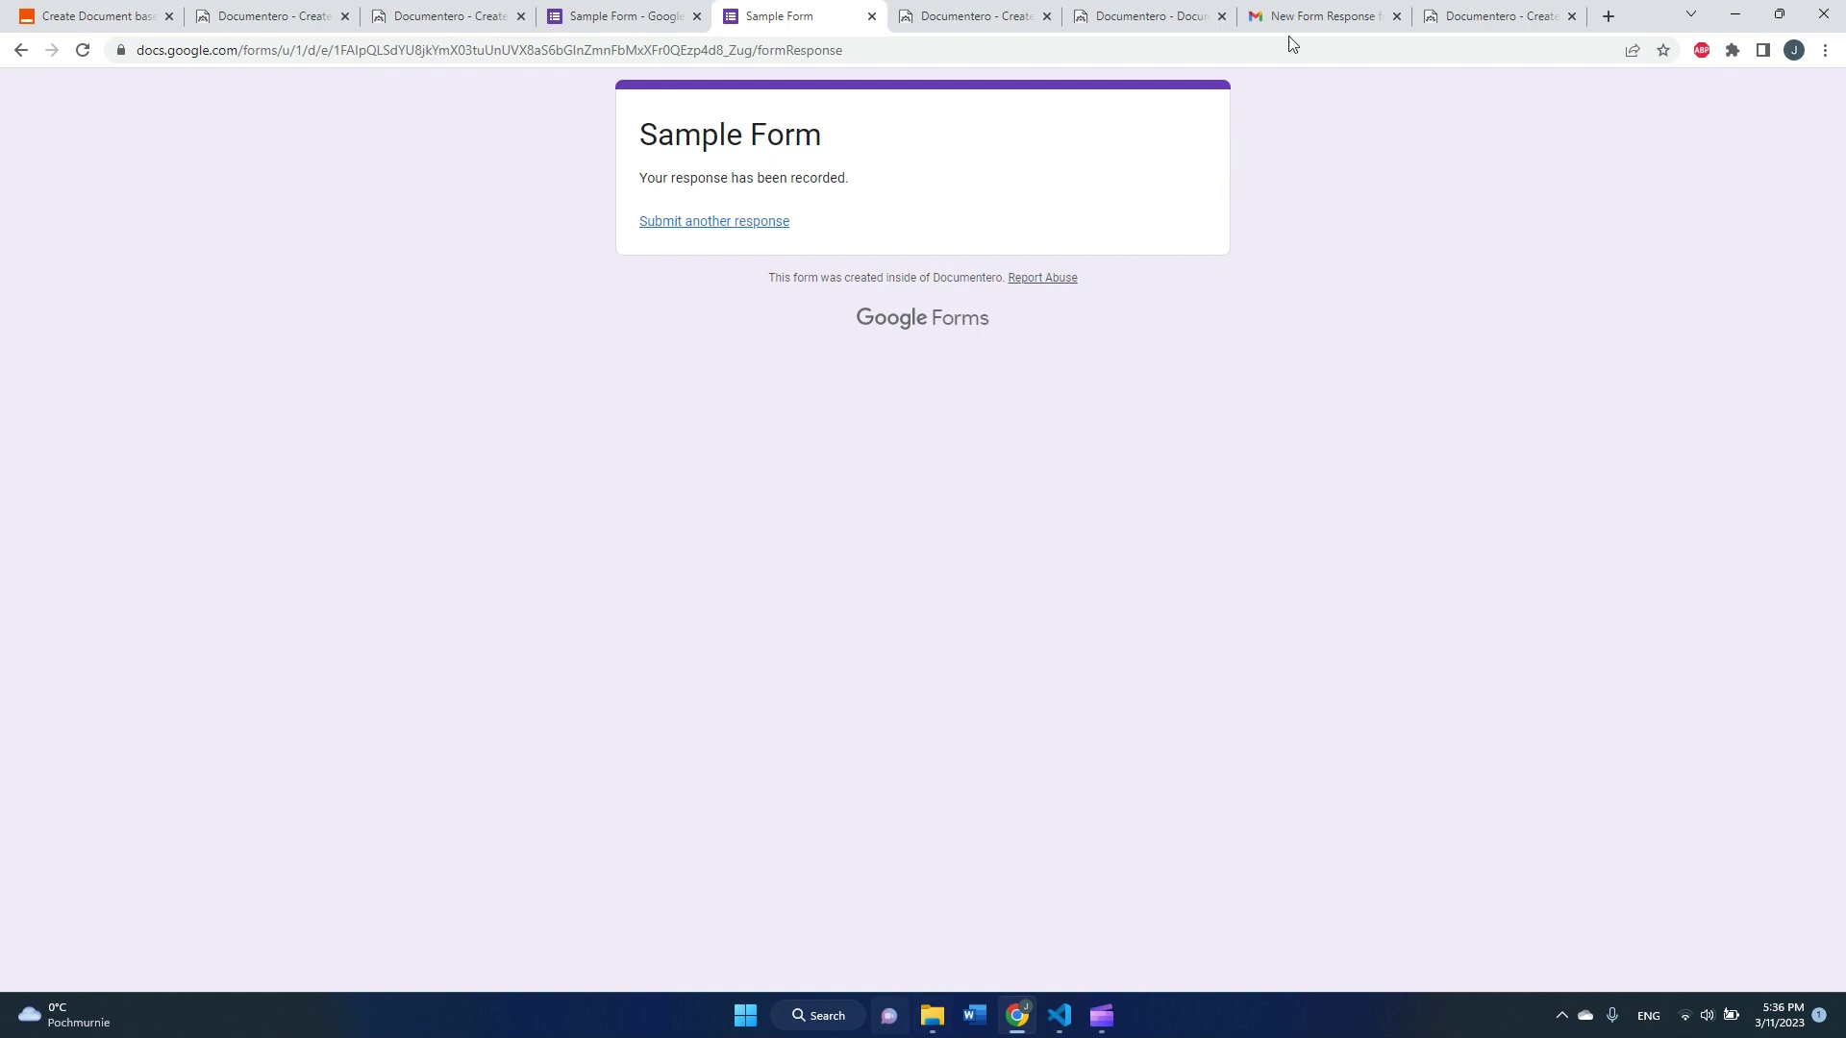
Step: Open the newest Documentero email's PDF showing age 25 and location Australia Sidney
left_click(1307, 19)
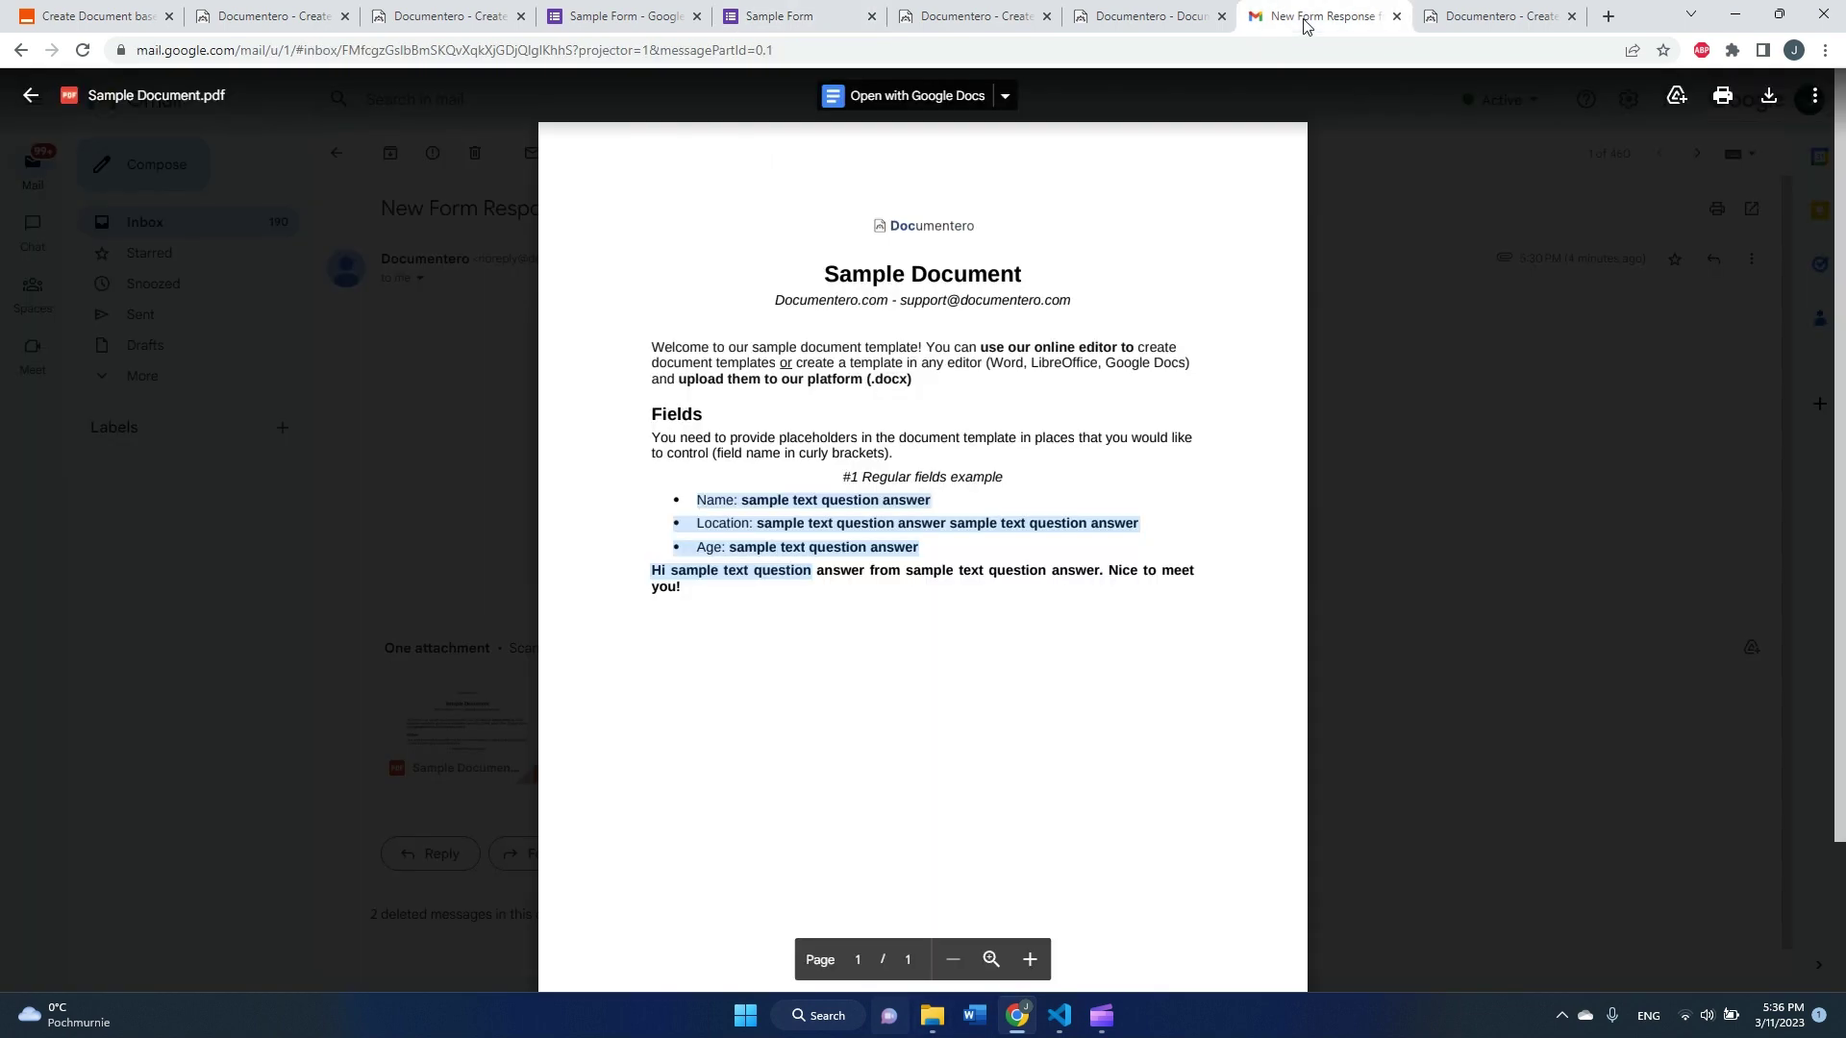
left_click(459, 268)
left_click(165, 219)
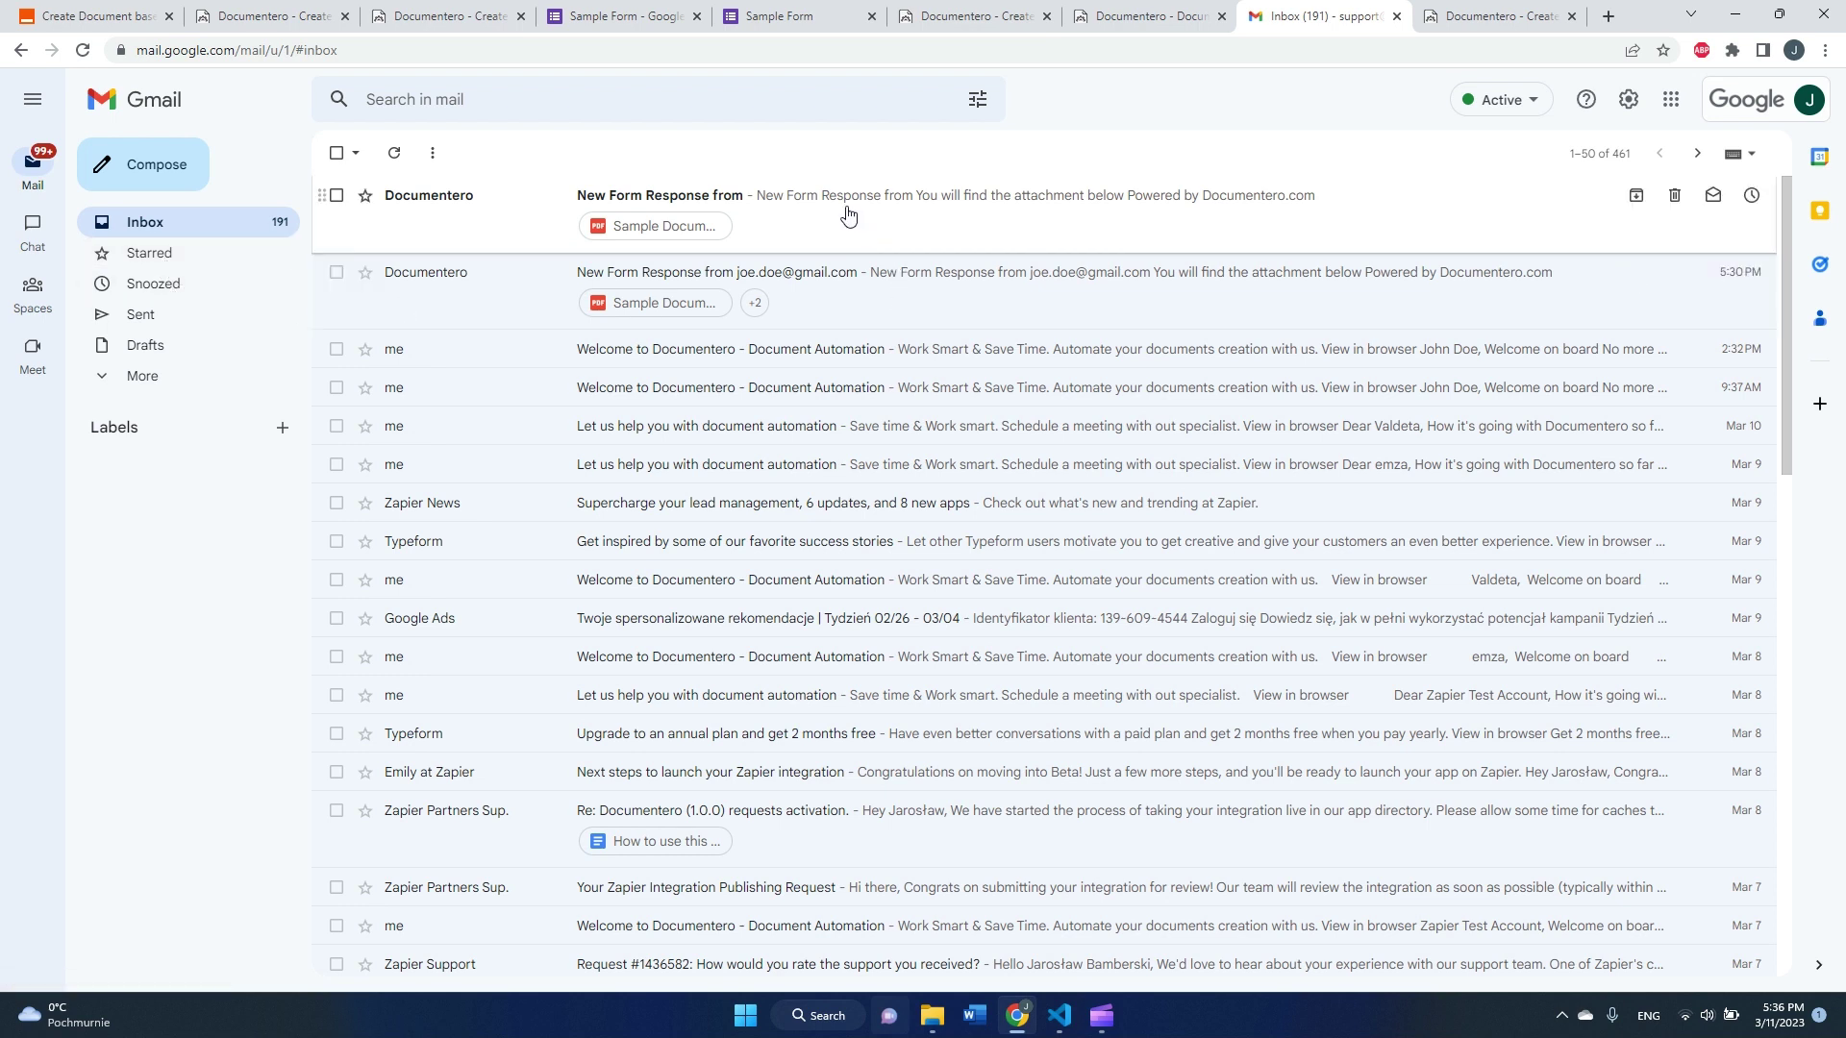
left_click(848, 213)
left_click(507, 706)
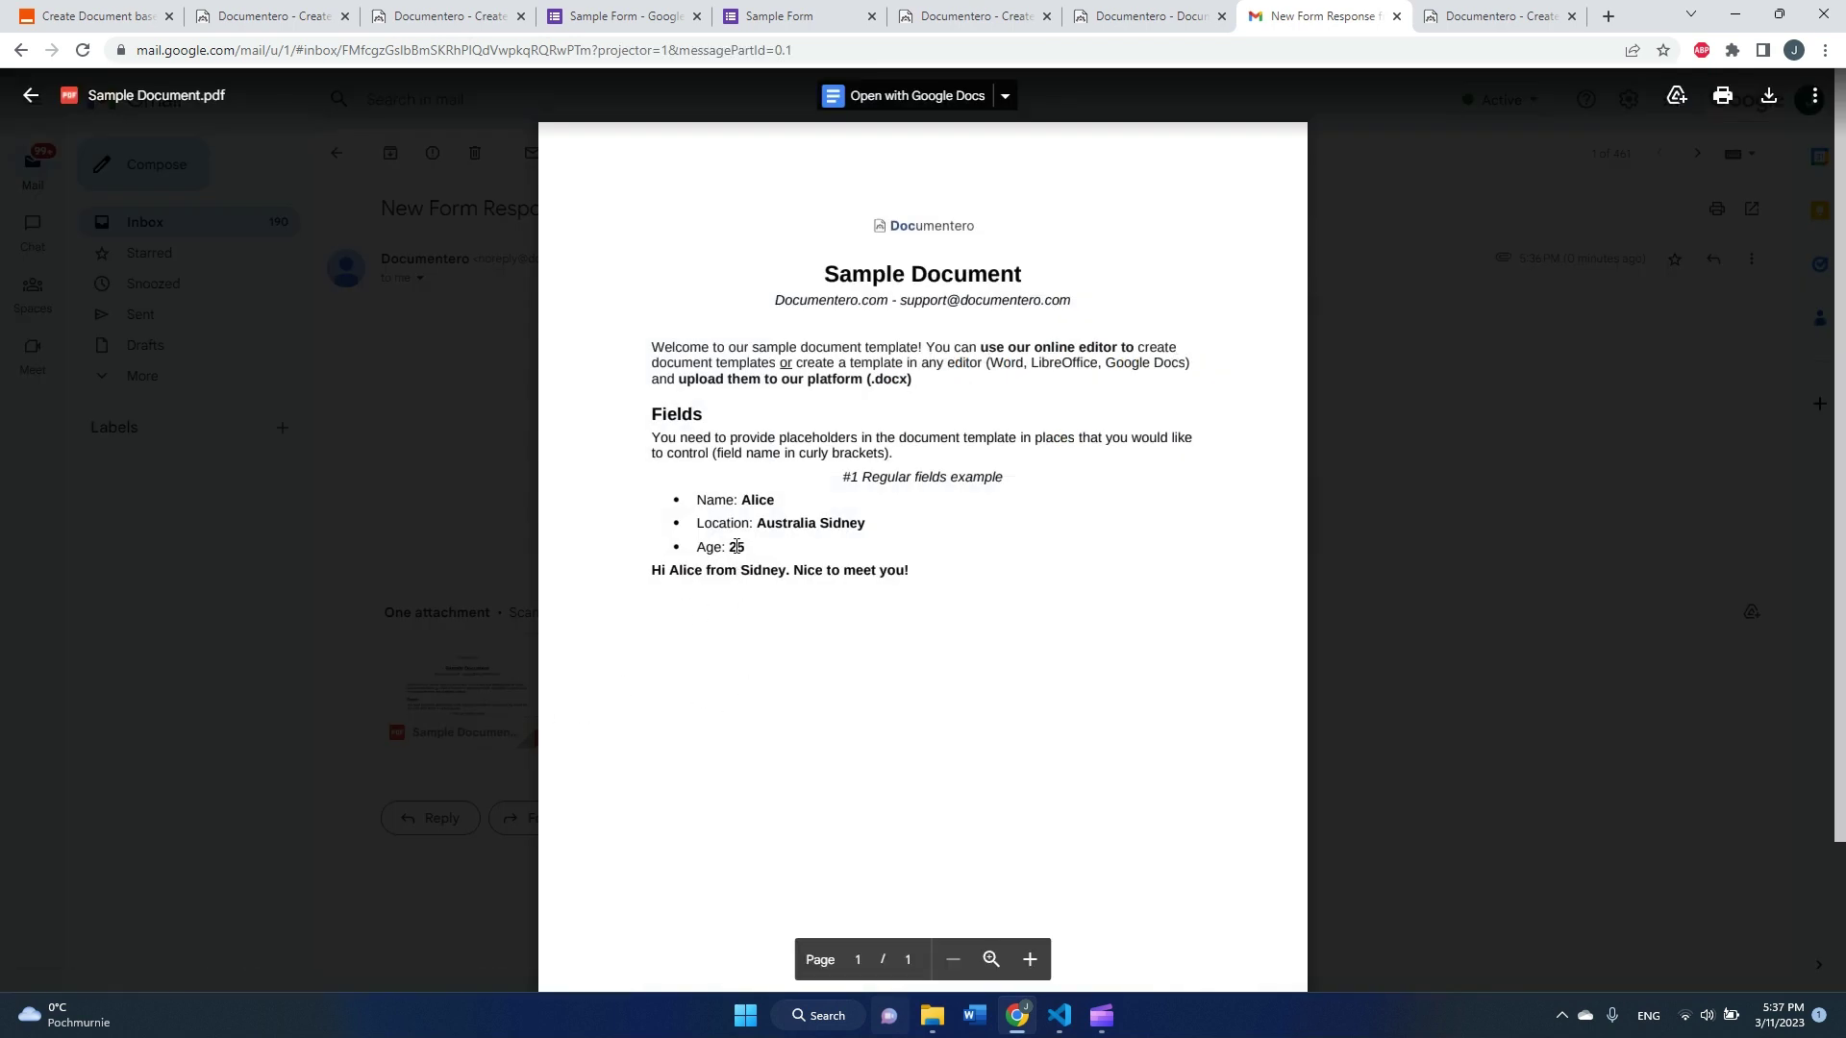
left_click_drag(745, 501, 799, 532)
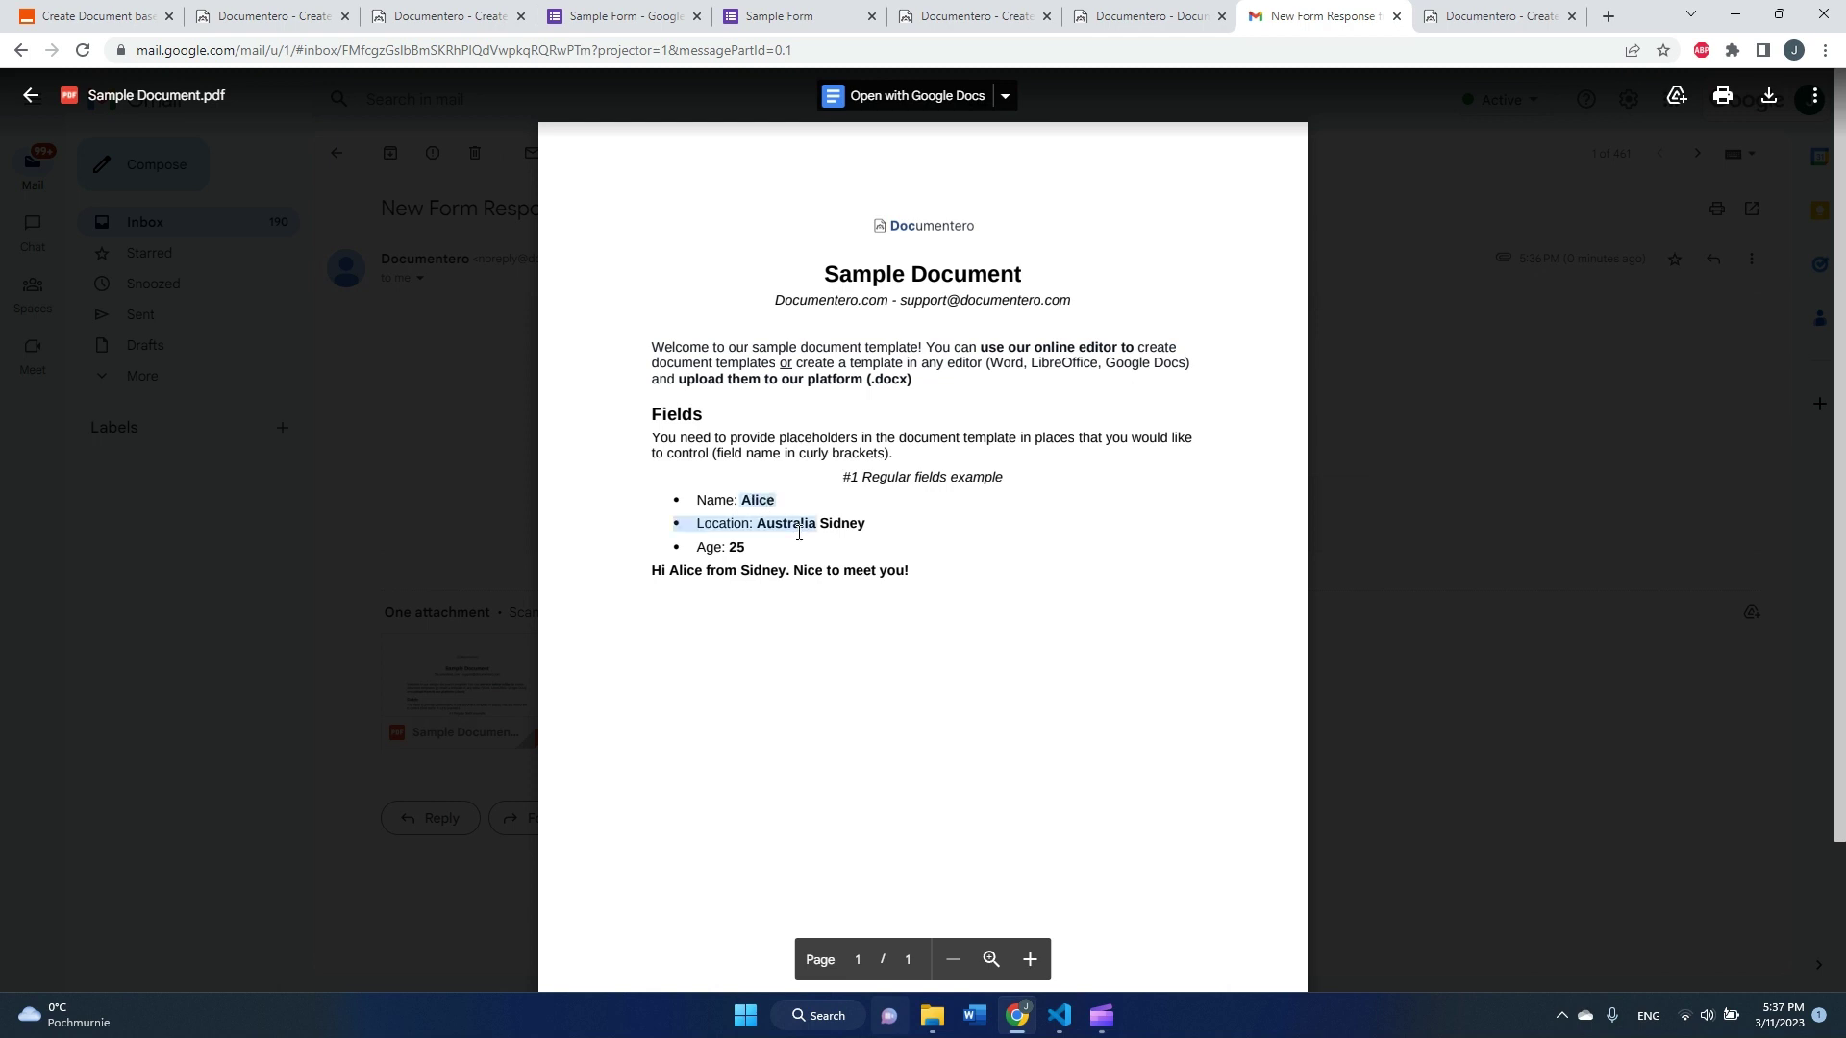